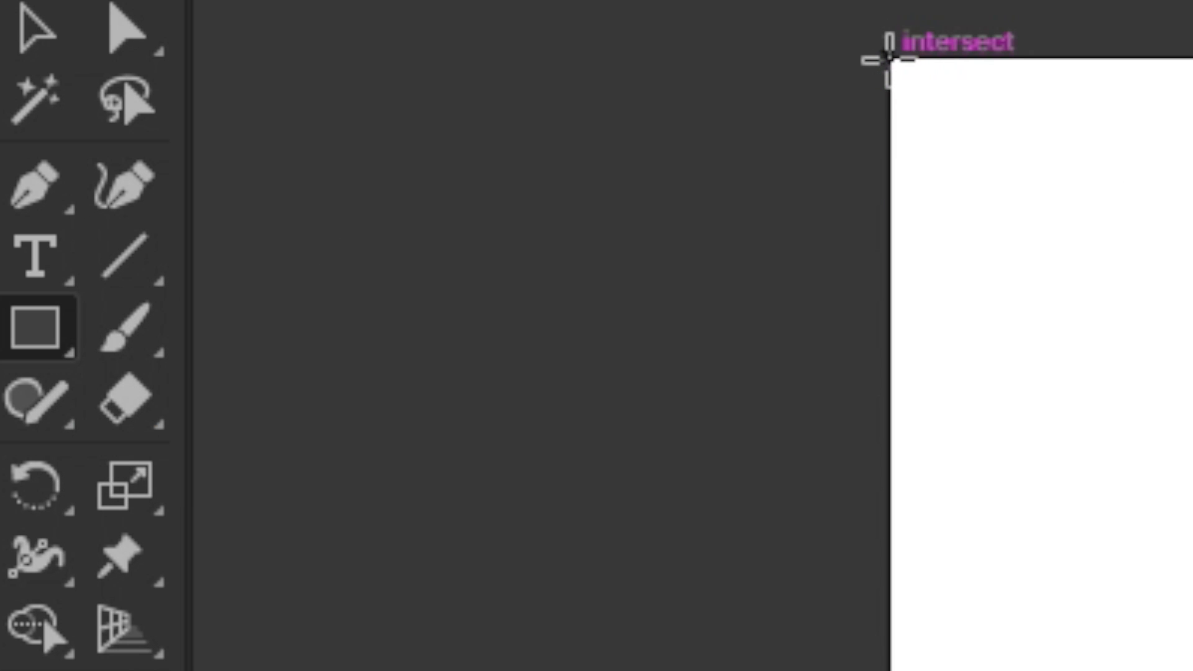
Step: Draw a 14 by 17 in rectangle covering the whole artboard and highlight its entry inside Layer 1
drag(889, 58, 743, 670)
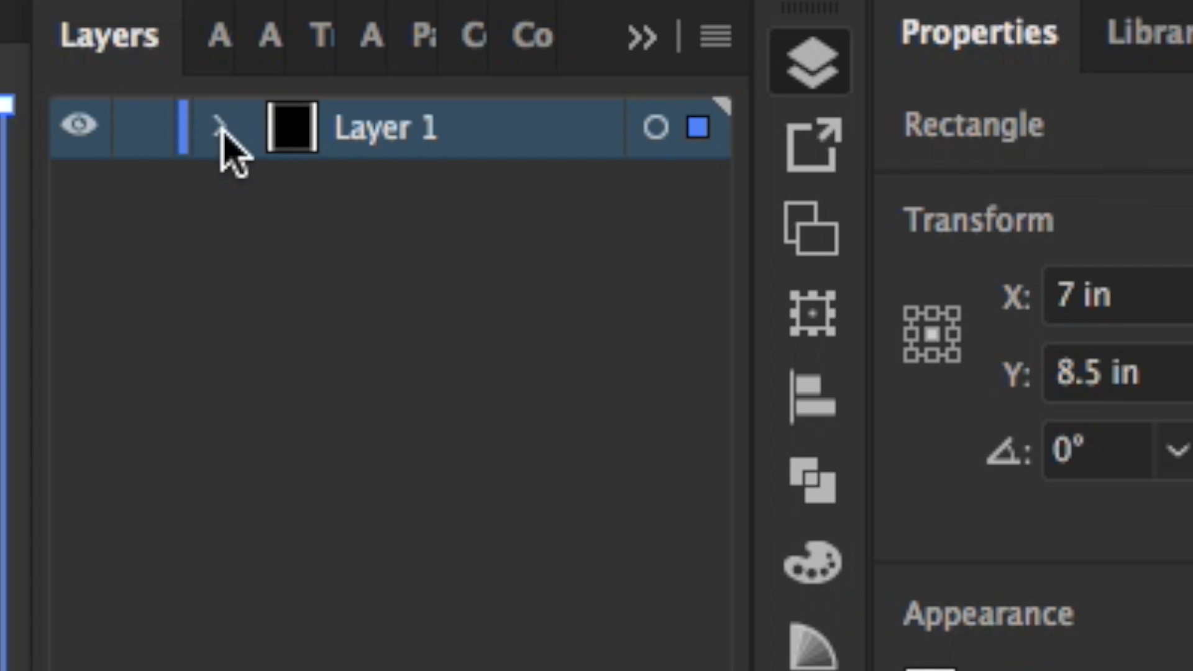
click(221, 128)
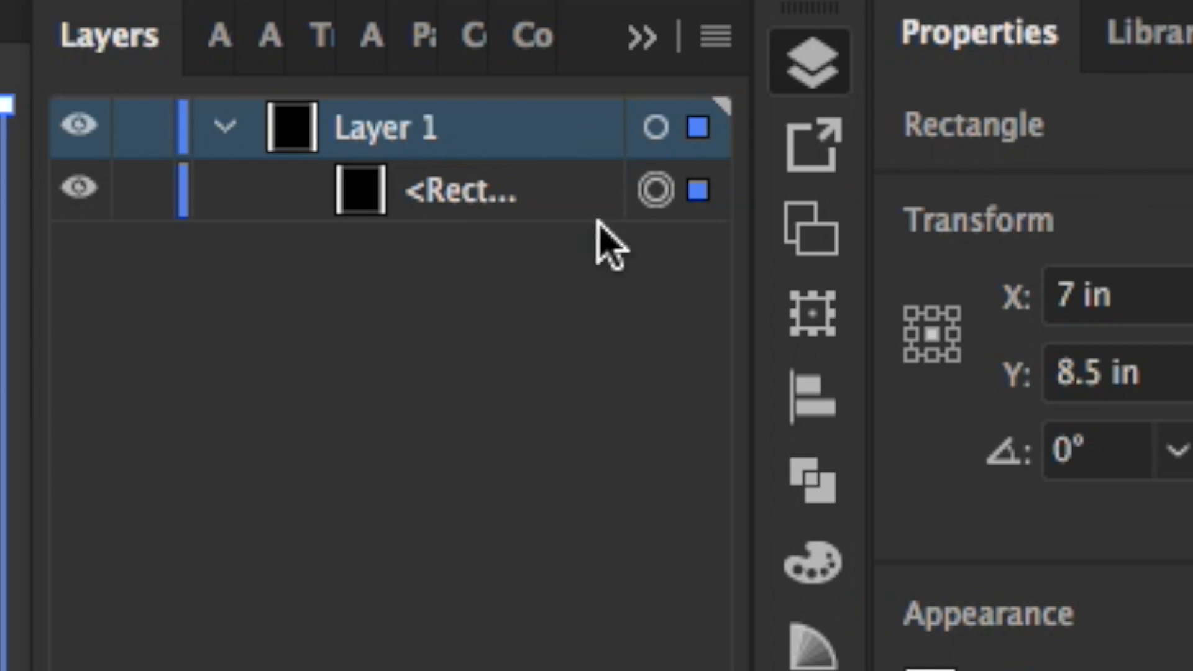
click(466, 208)
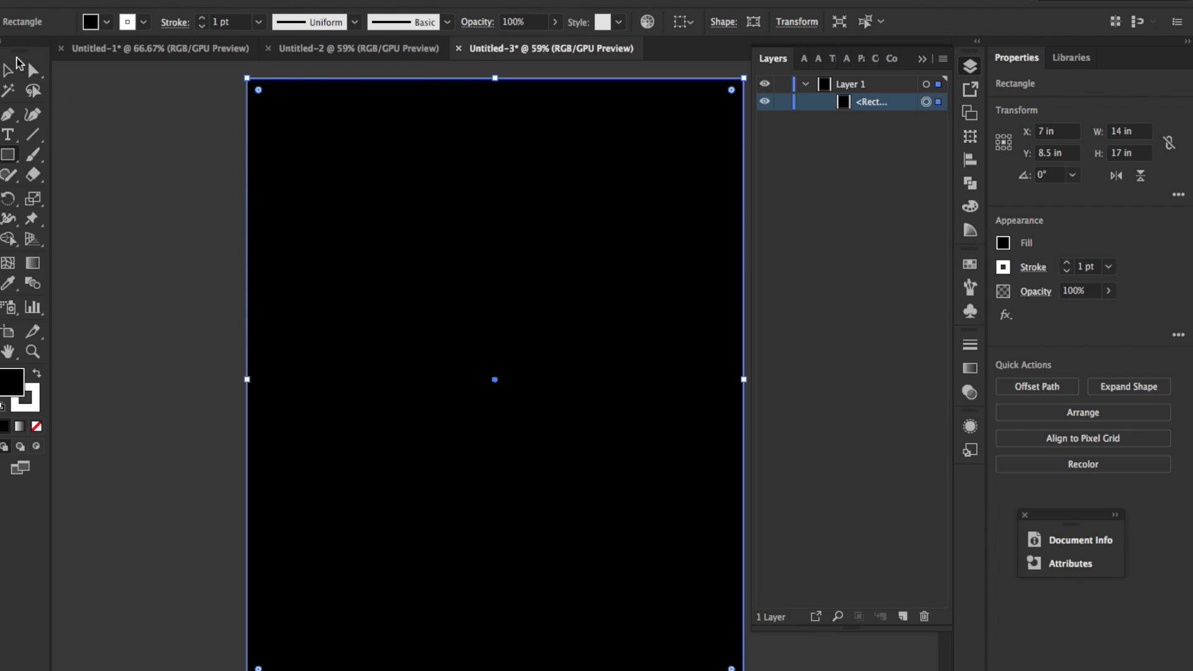
Step: Remove the stroke from the rectangle by setting its stroke color to none
key(v)
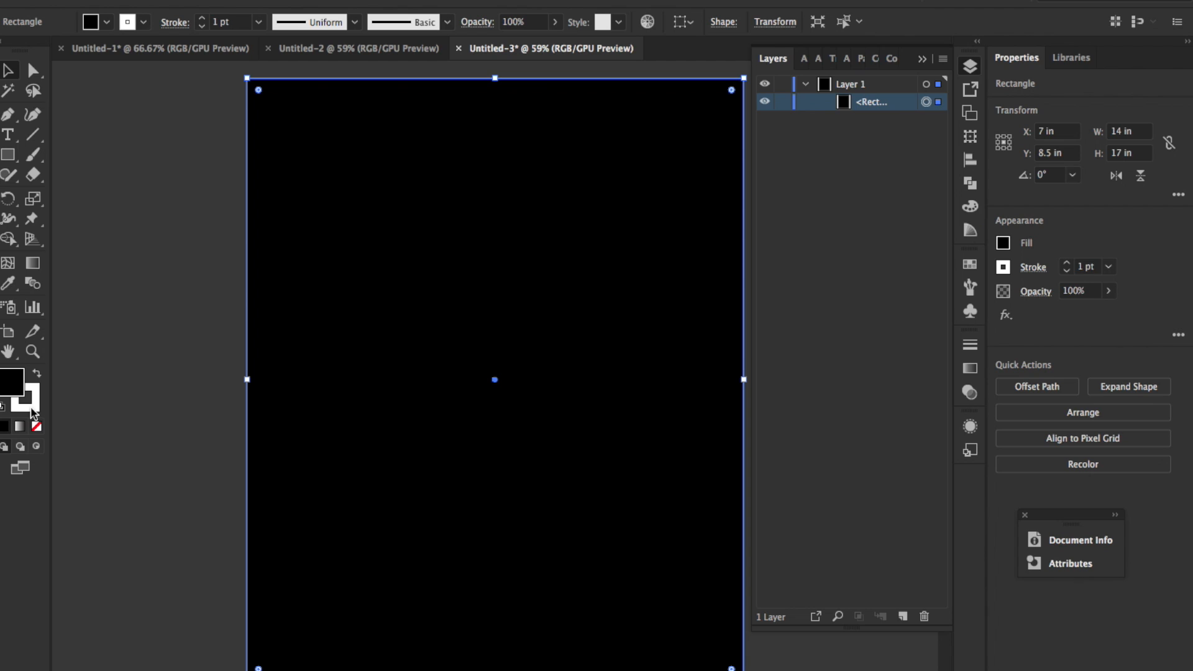
click(32, 413)
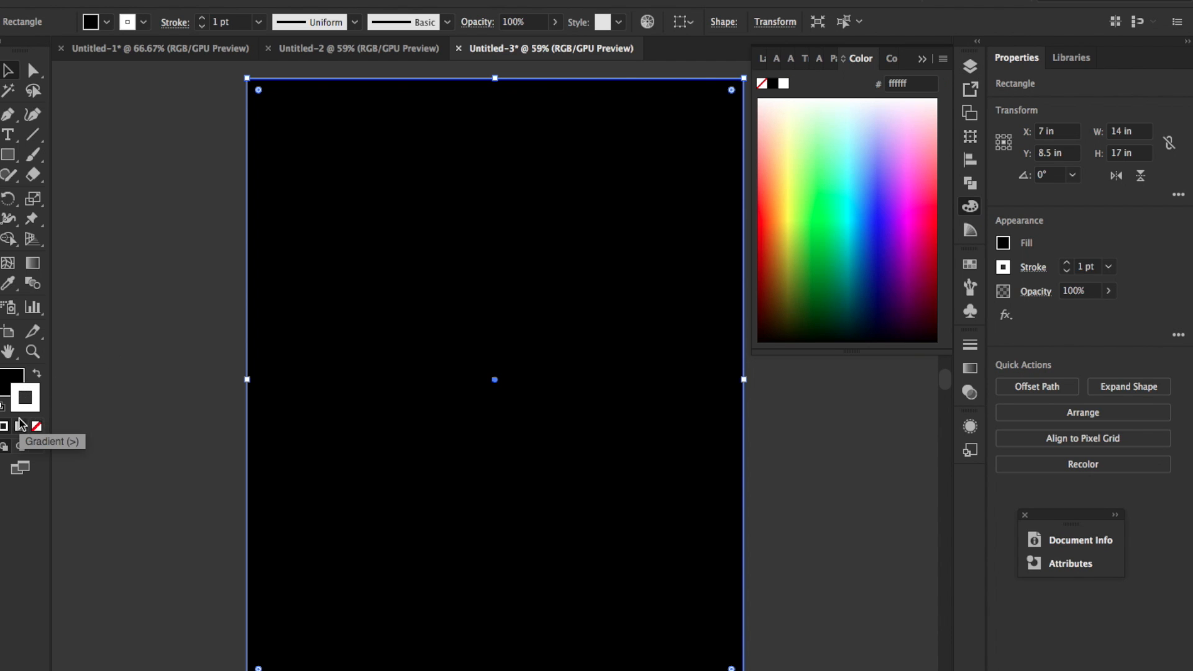
click(36, 427)
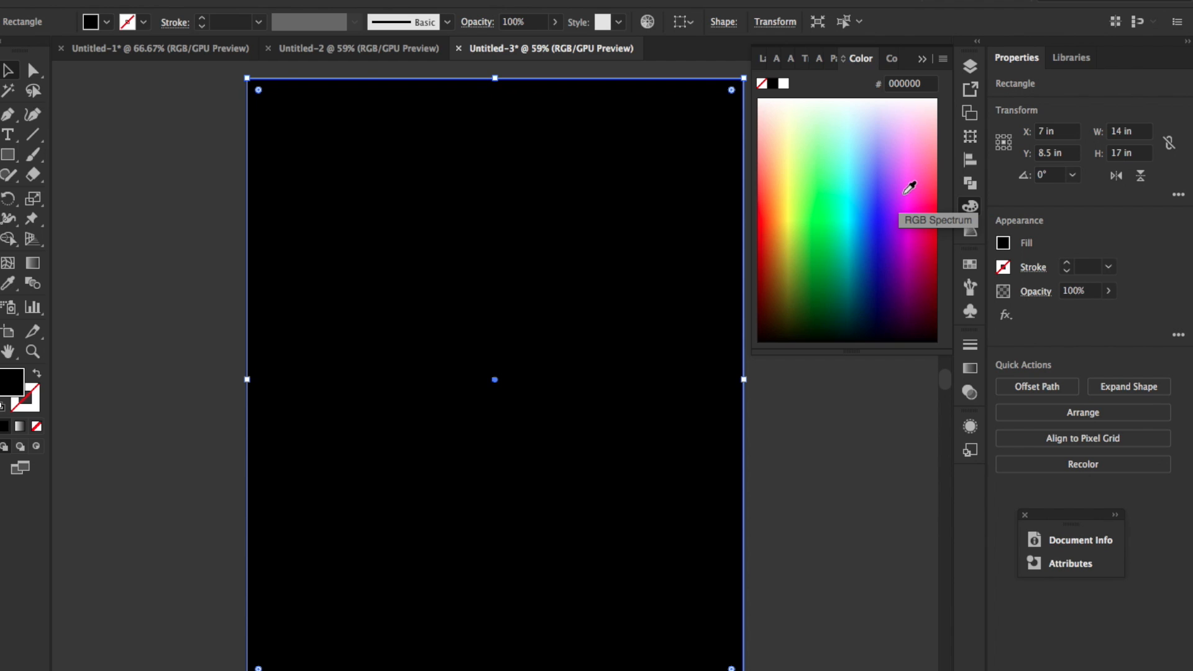
Step: Try various fill colors from the RGB spectrum on the rectangle, ending with a teal green
click(880, 237)
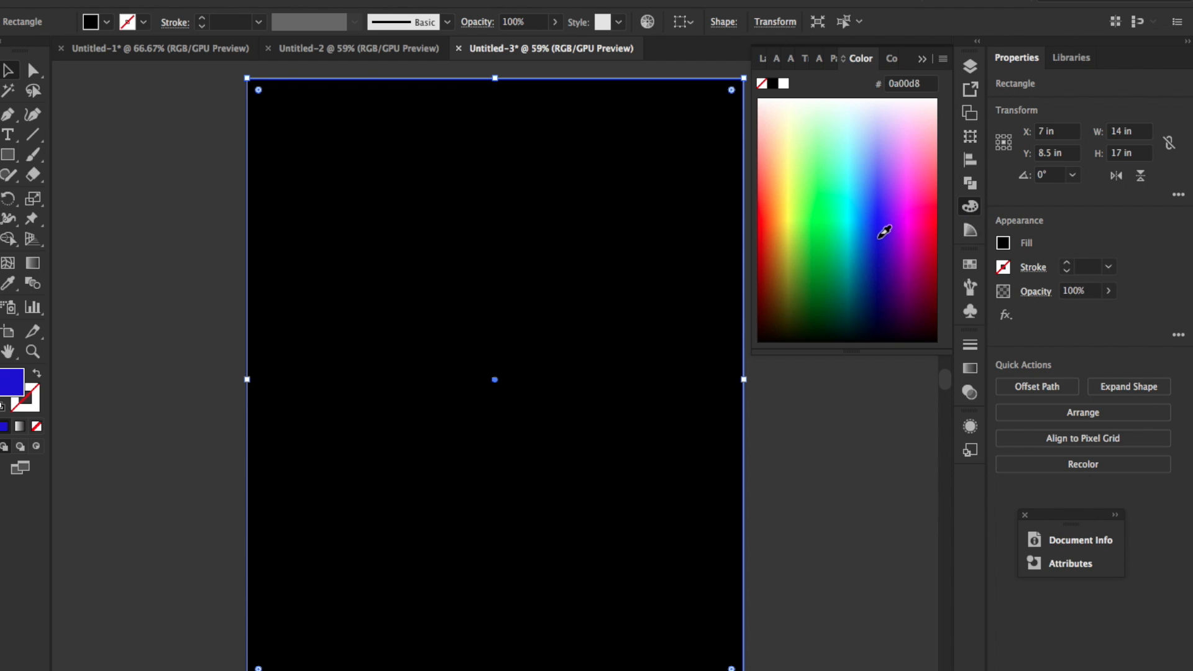
click(836, 180)
click(867, 180)
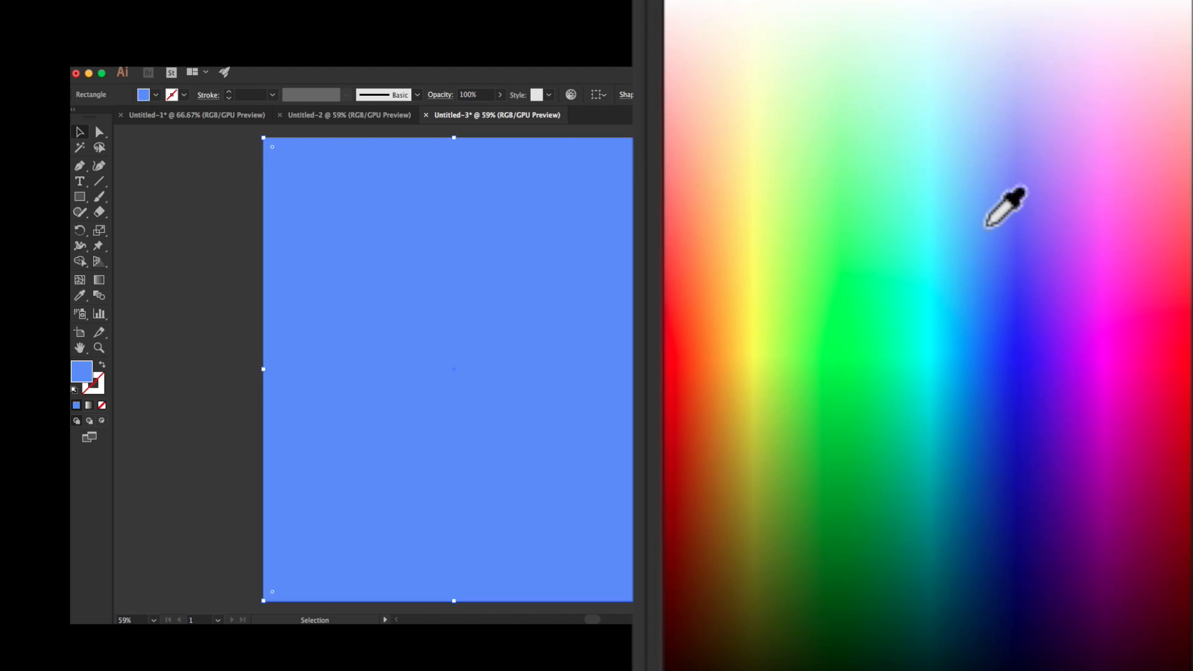
click(1020, 274)
click(876, 437)
click(754, 458)
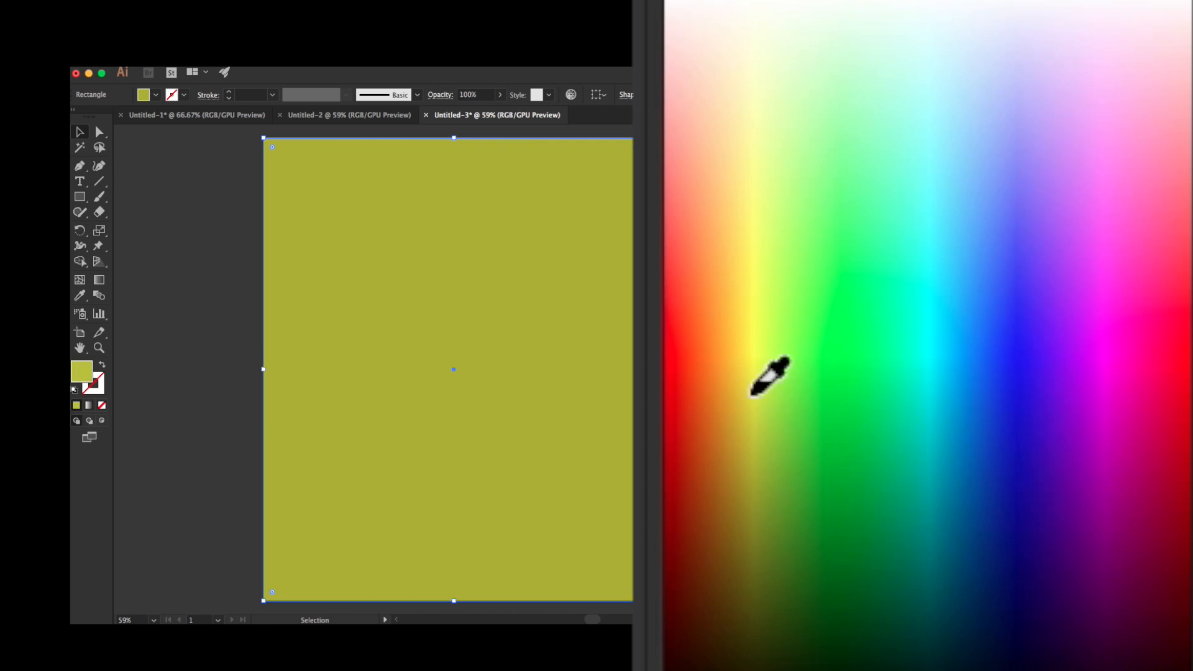
click(754, 390)
click(915, 340)
click(1093, 360)
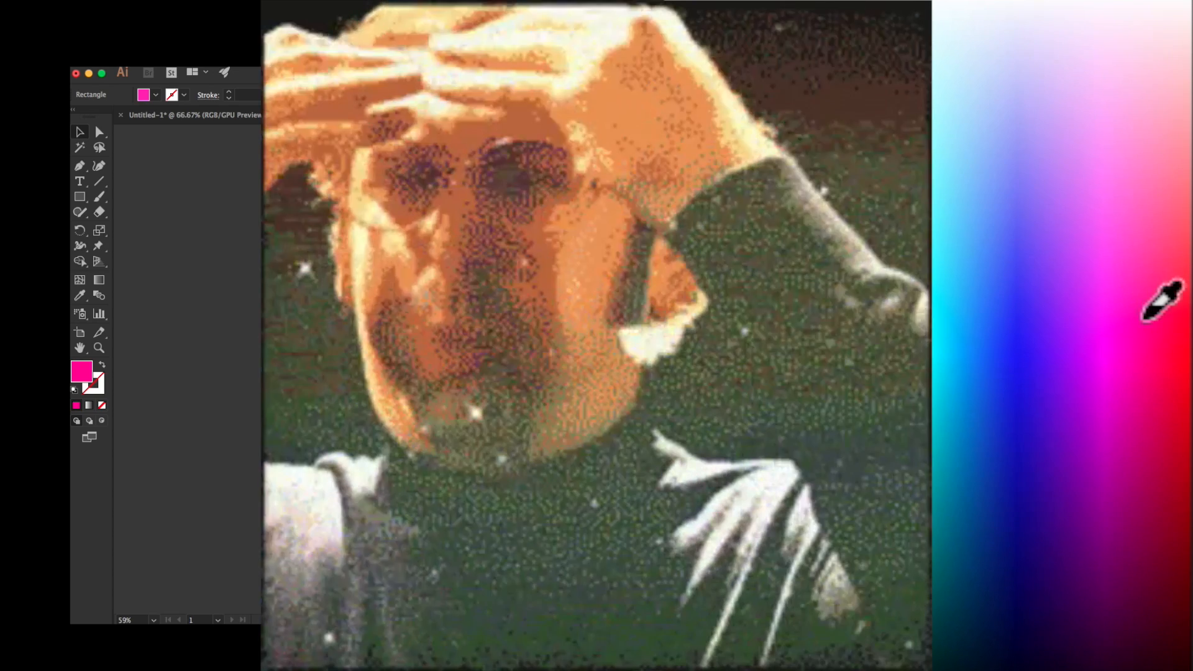
click(1151, 410)
click(1005, 575)
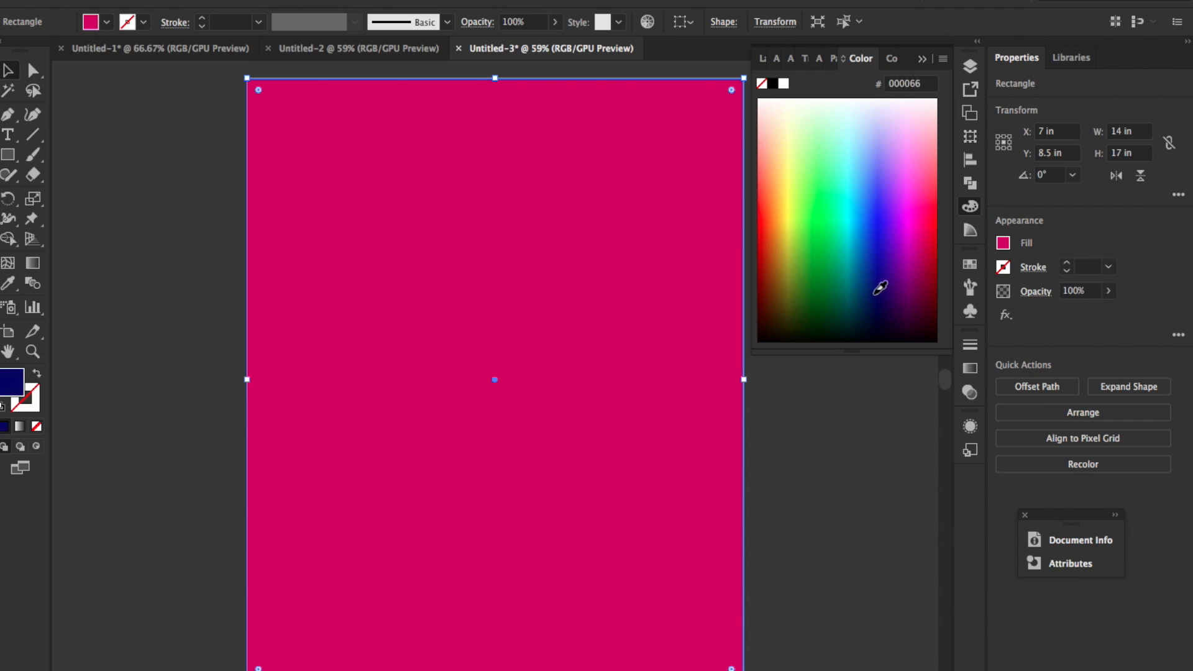
click(845, 281)
click(852, 271)
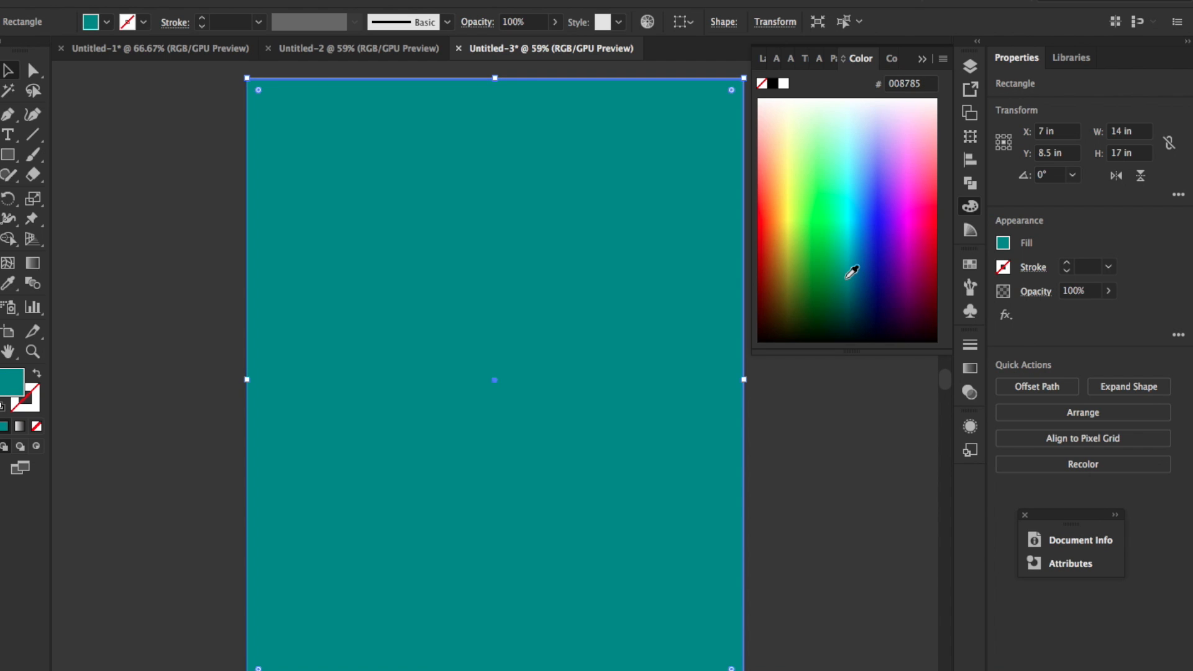
click(863, 256)
click(857, 249)
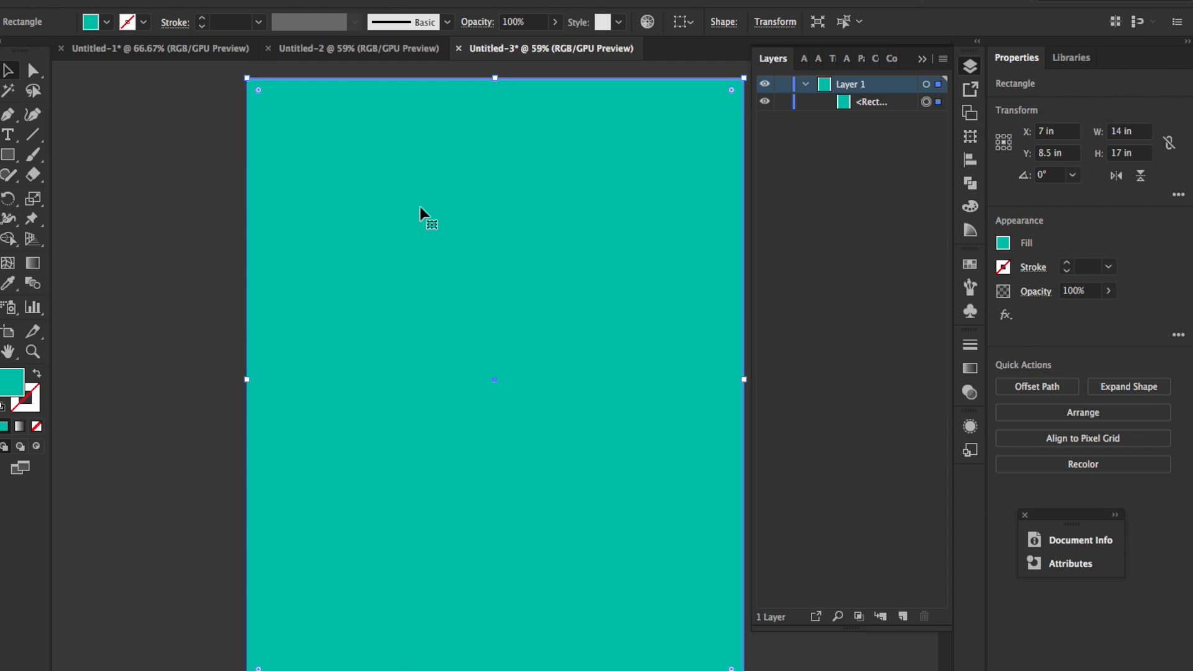
Step: Hide the rectangle using its layer visibility and show it again
key(Delete)
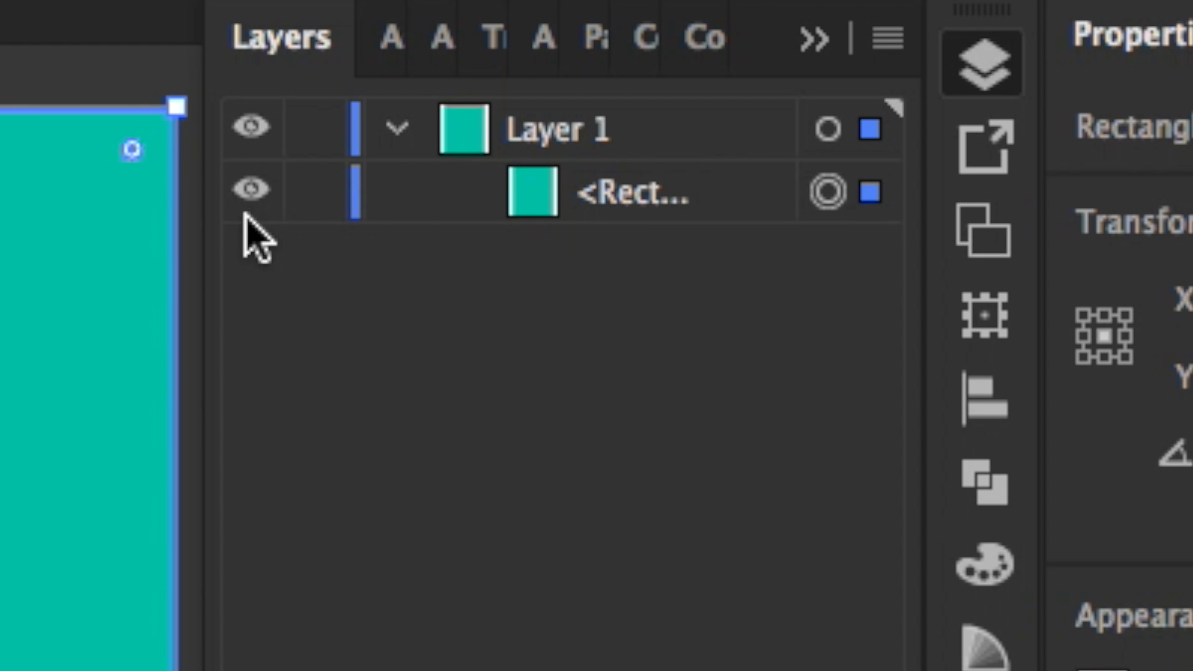
click(269, 198)
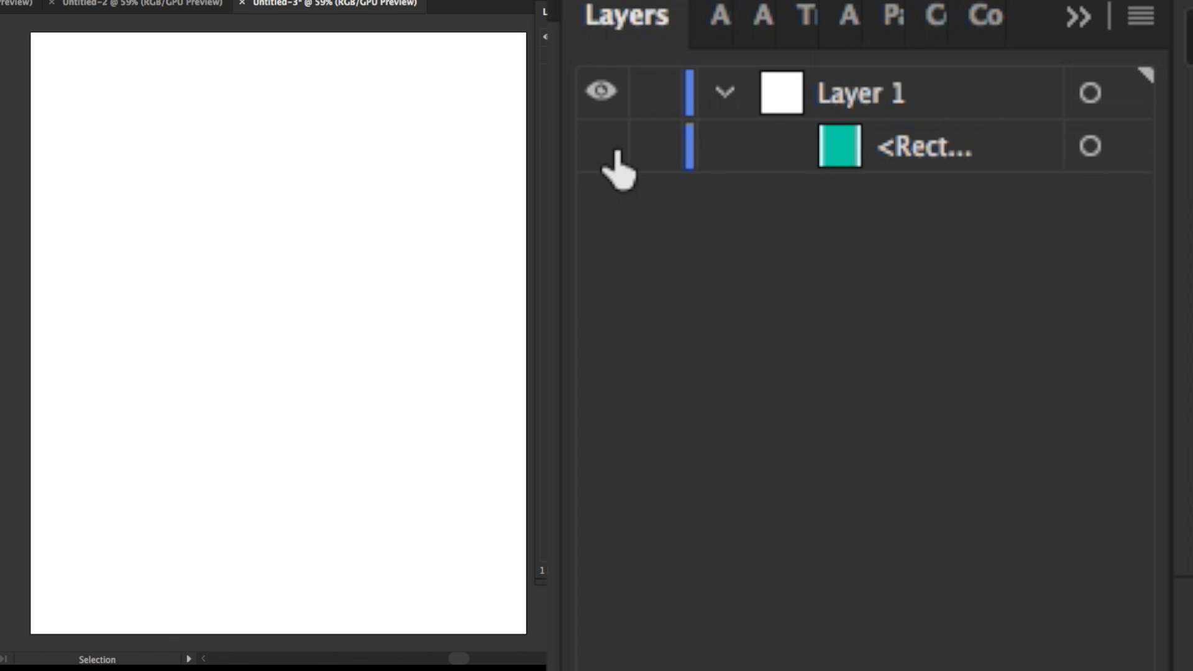
click(601, 144)
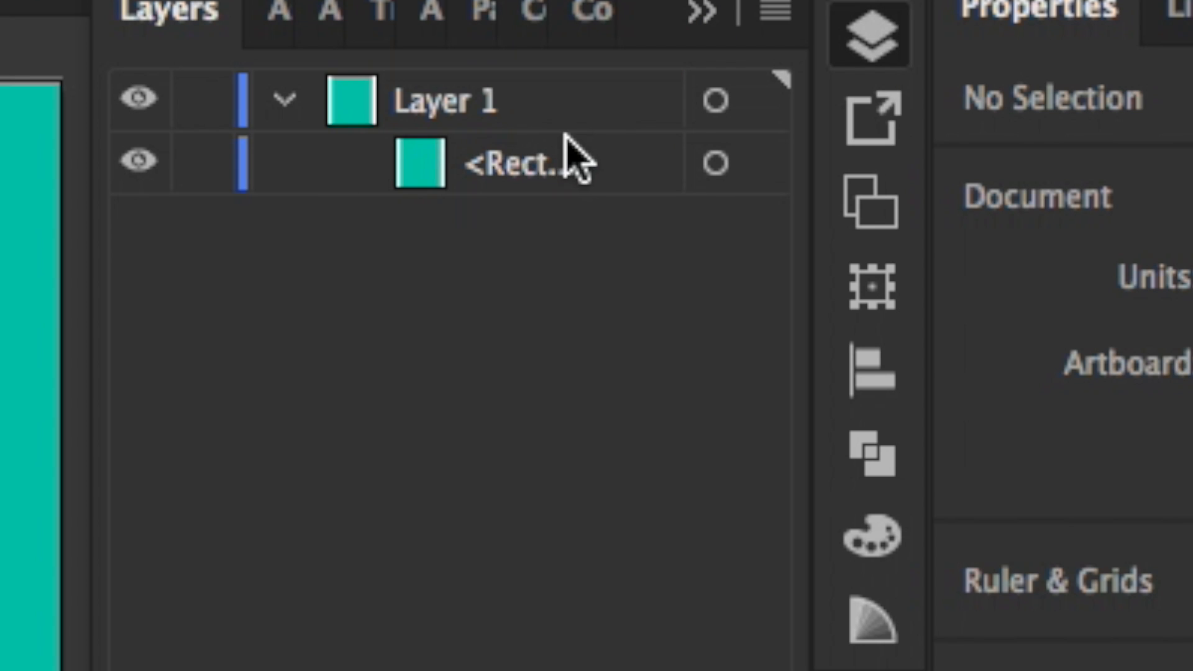
Step: Rename the rectangle's entry inside Layer 1 as background
click(953, 148)
double_click(954, 148)
text(ba)
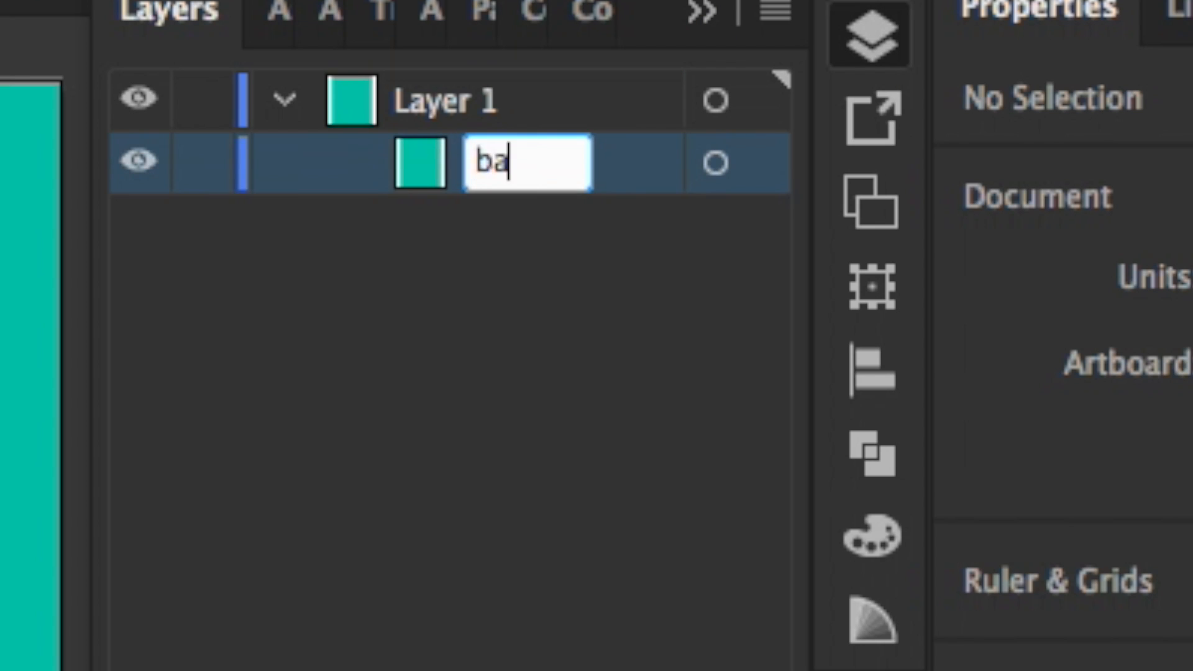
text(ckground)
key(Return)
Step: Rename Layer 1 as background and the rectangle inside it as color
double_click(460, 103)
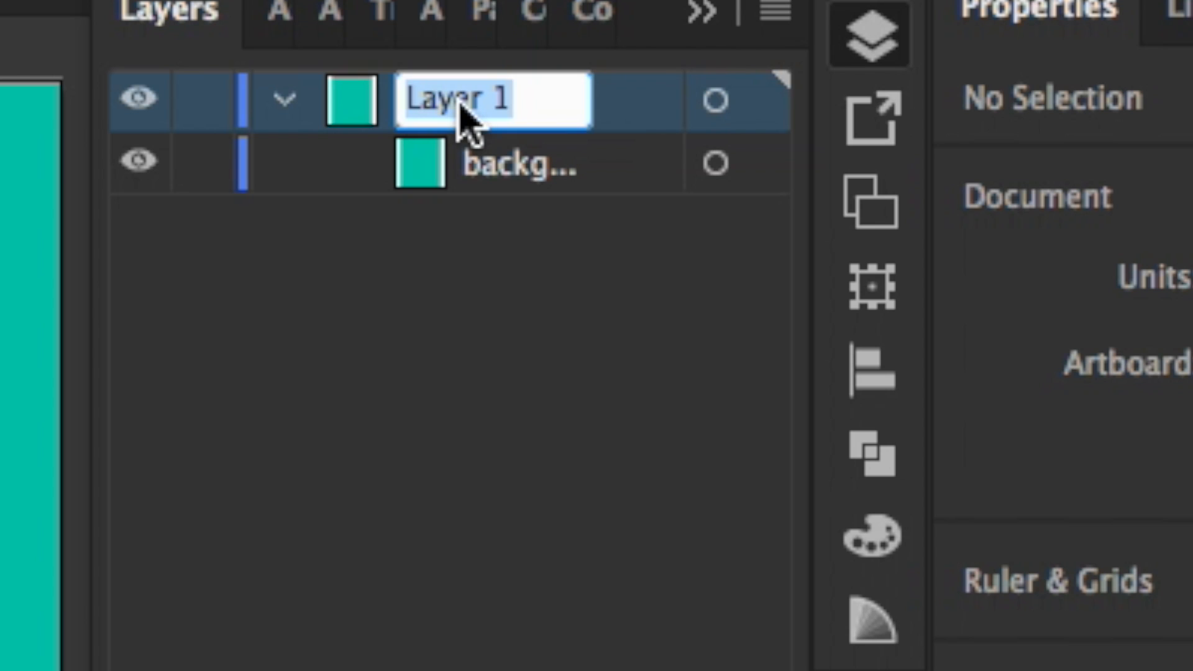
text(background)
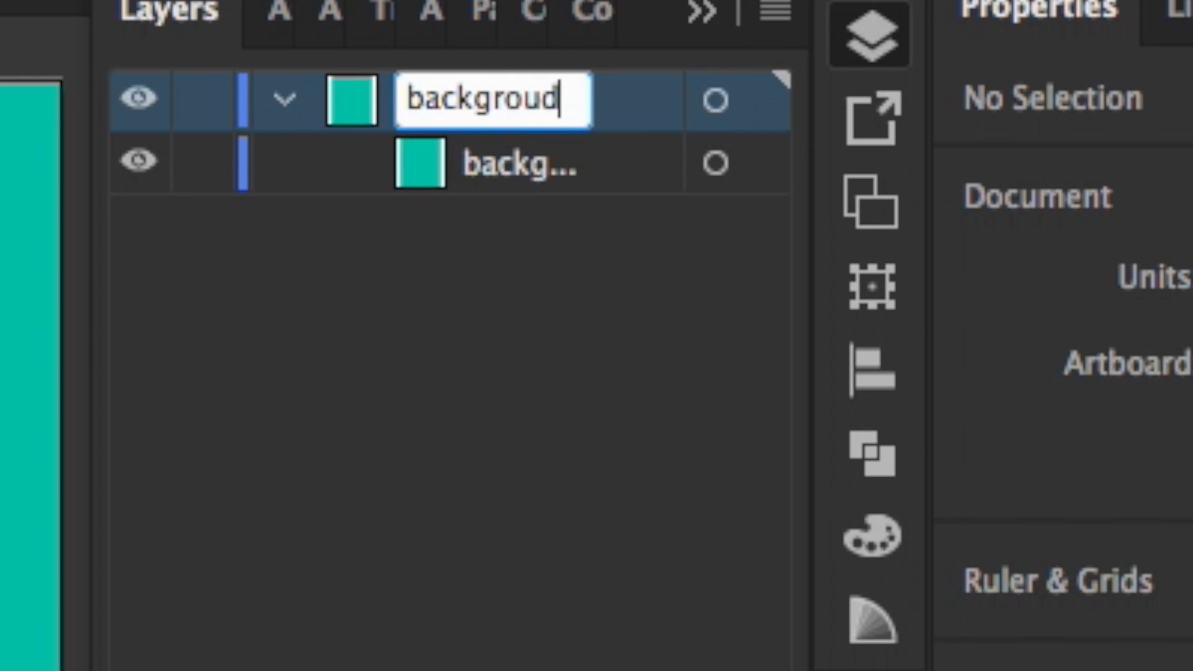
key(Return)
click(501, 182)
double_click(493, 164)
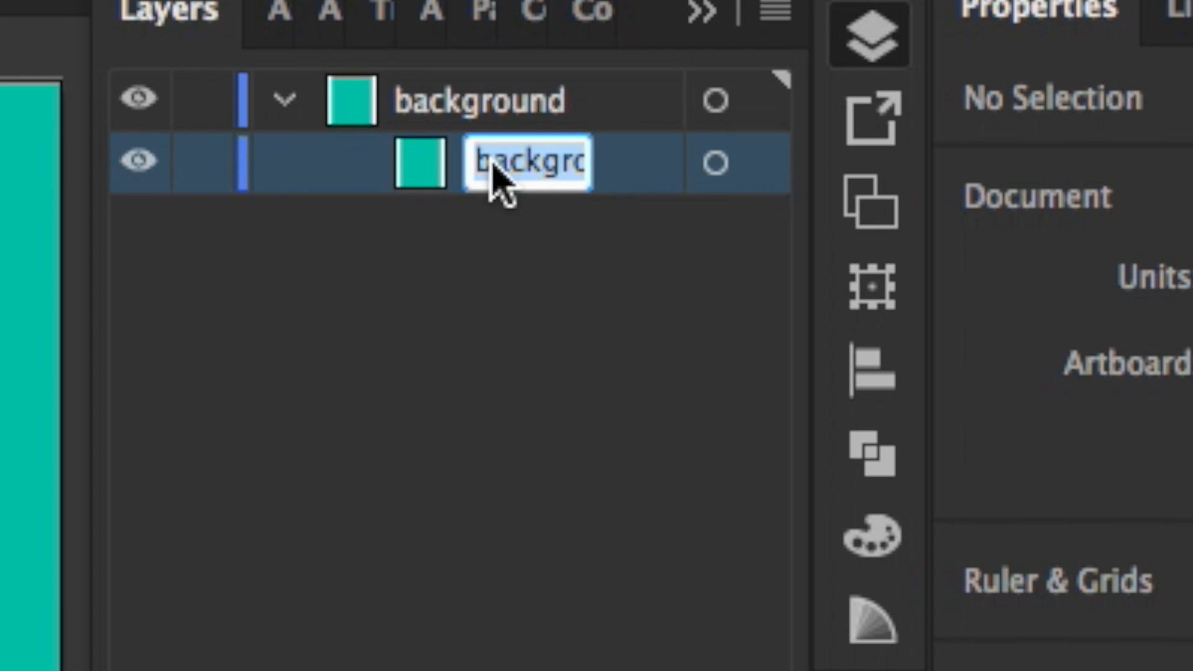
text(color)
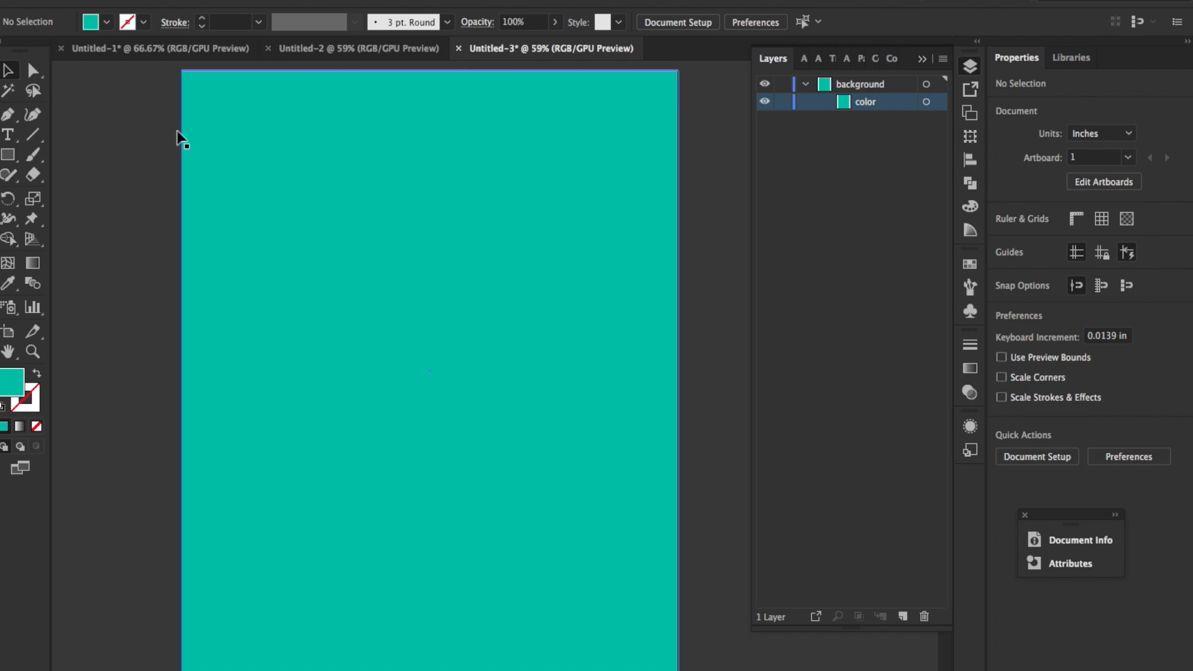
Step: Try the dark blue swatches on the background rectangle, fill it with the purple swatch and deselect it
click(304, 147)
click(106, 22)
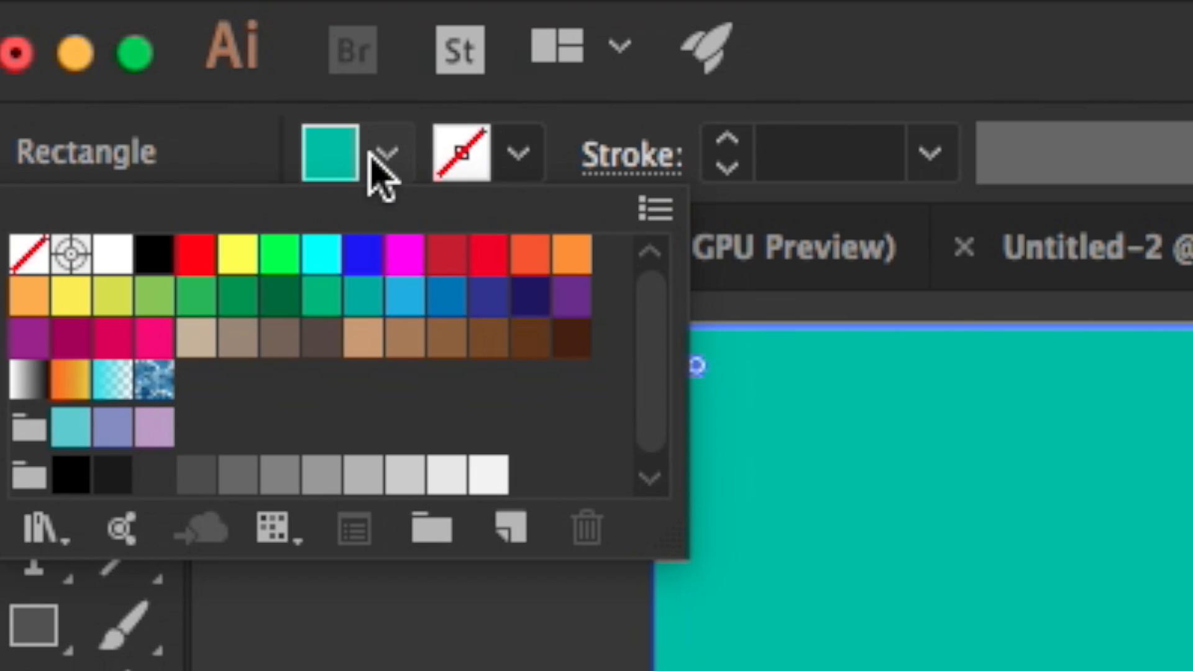
click(487, 302)
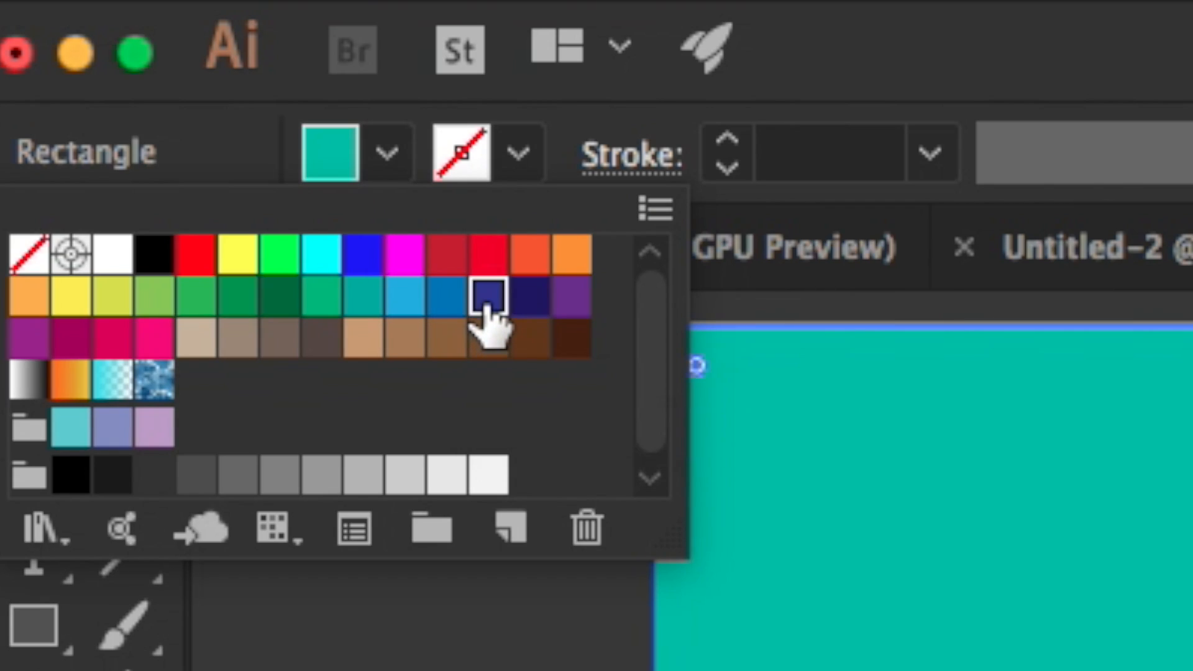
click(529, 299)
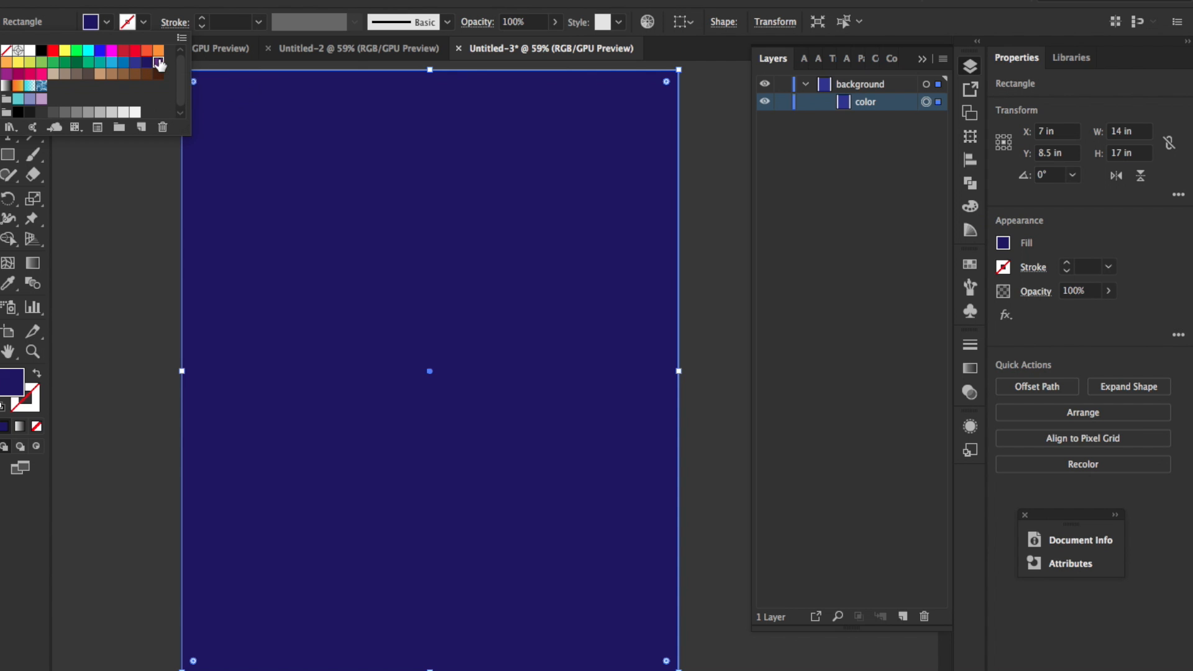
click(158, 62)
key(Escape)
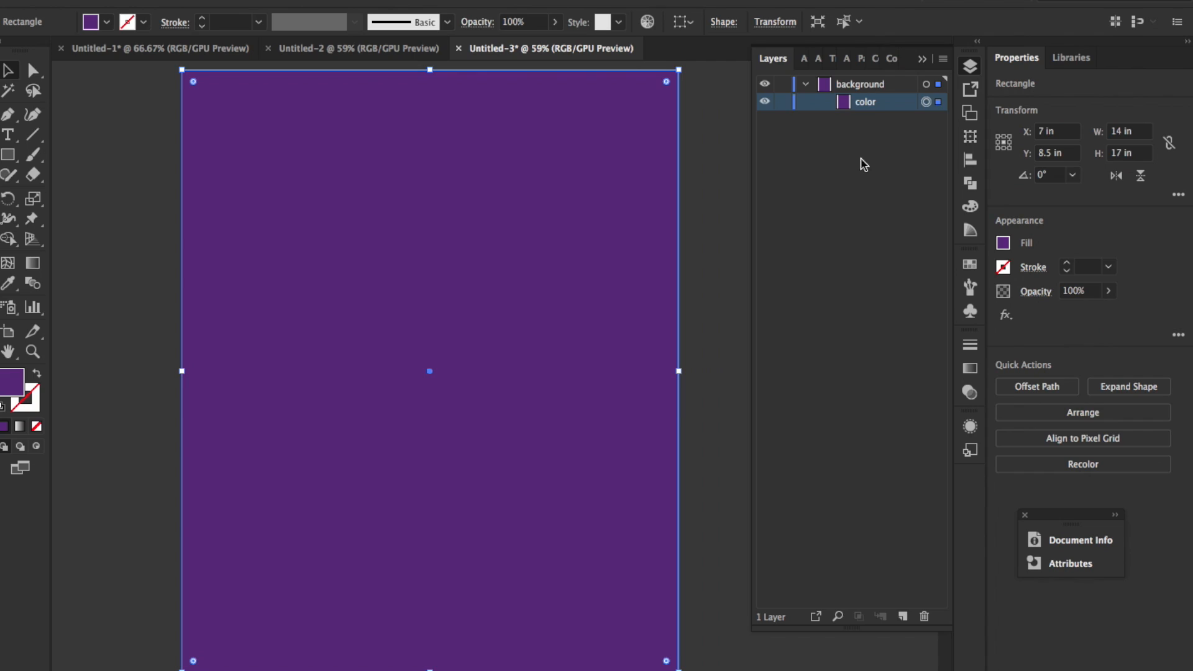
click(699, 221)
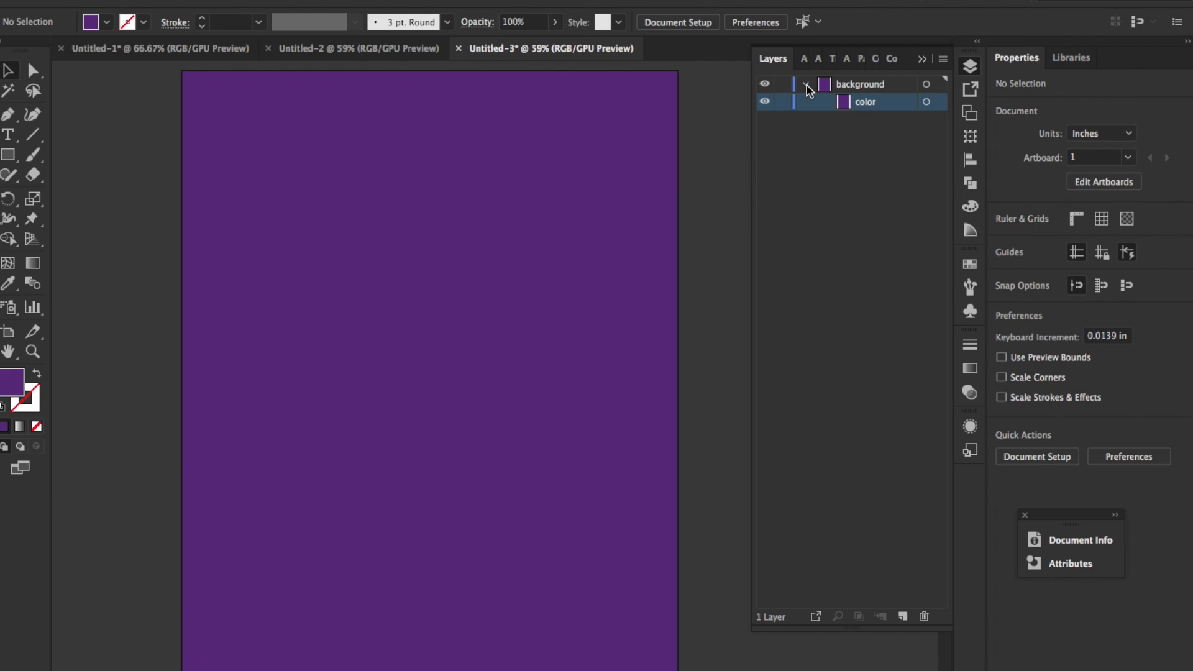
Step: Collapse and lock the background layer, and add a new layer above it
click(806, 84)
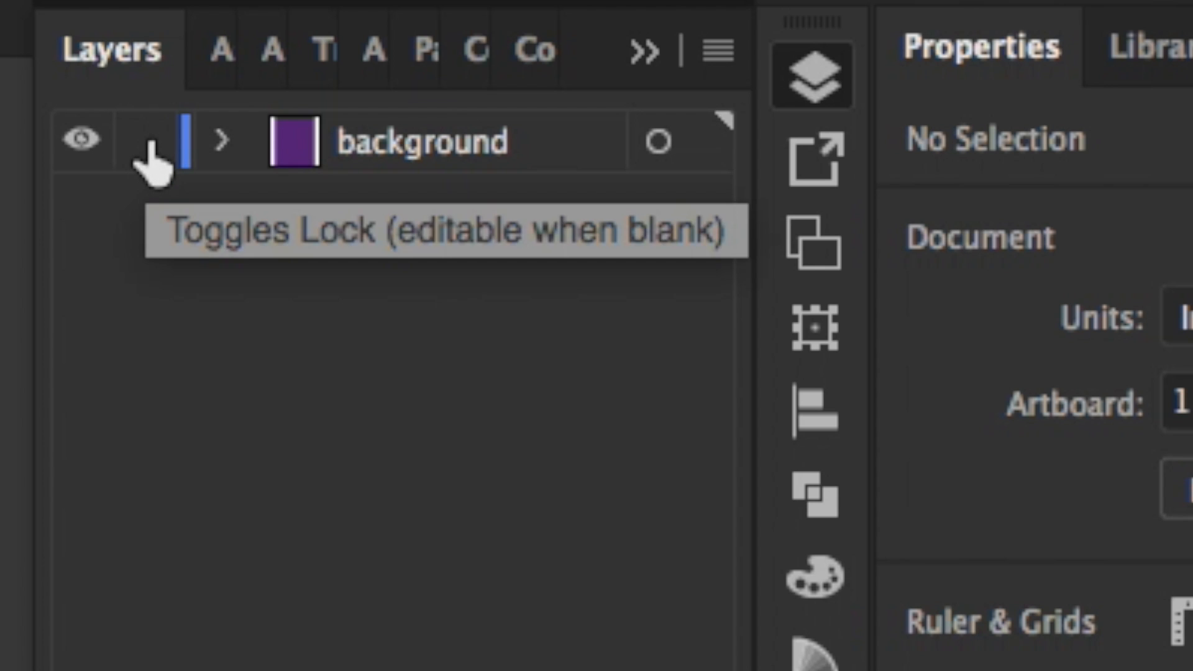
click(151, 144)
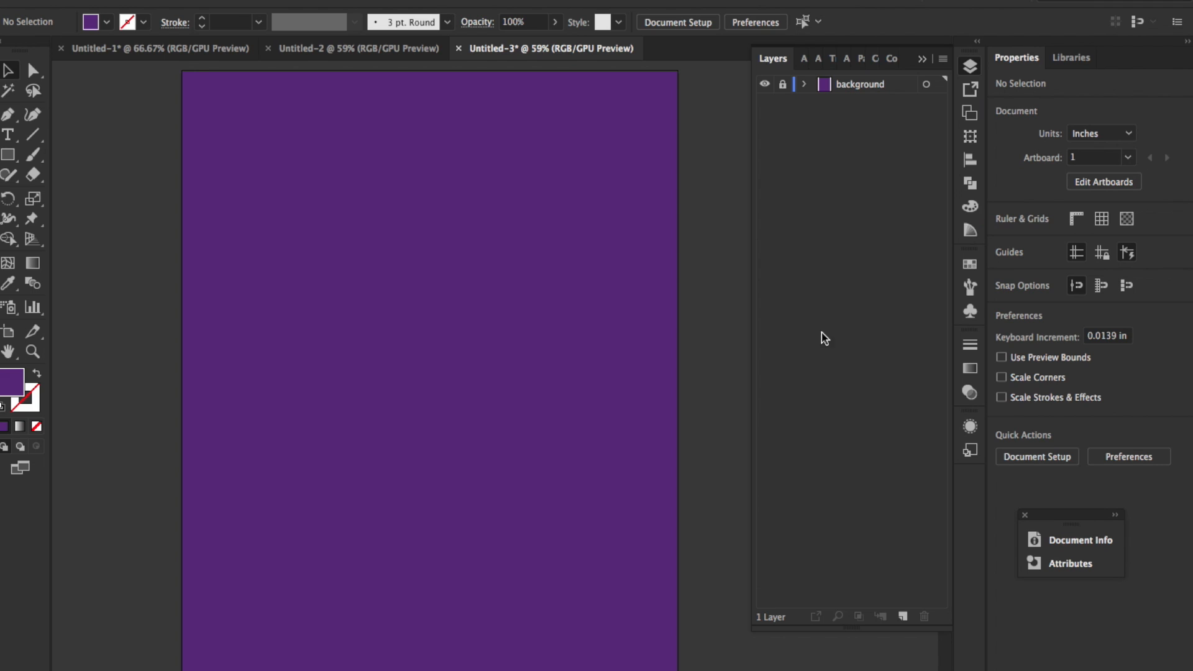
click(903, 616)
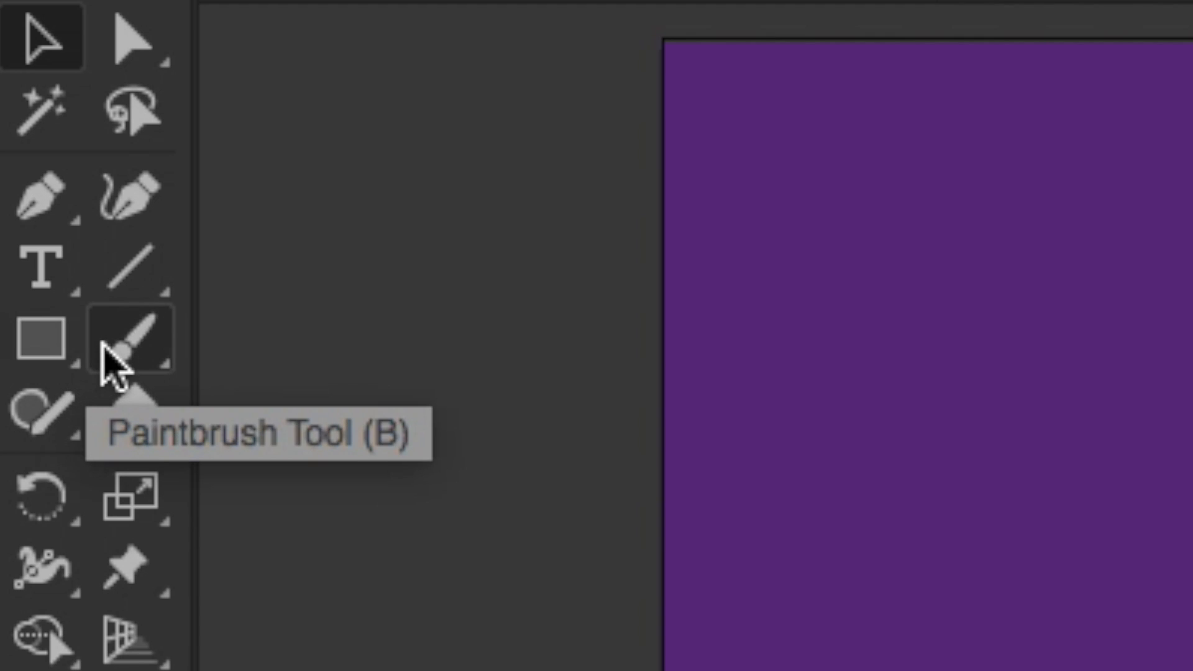
Step: Draw a circle about 12.12 in wide in the middle of the artboard with the Ellipse tool
click(43, 338)
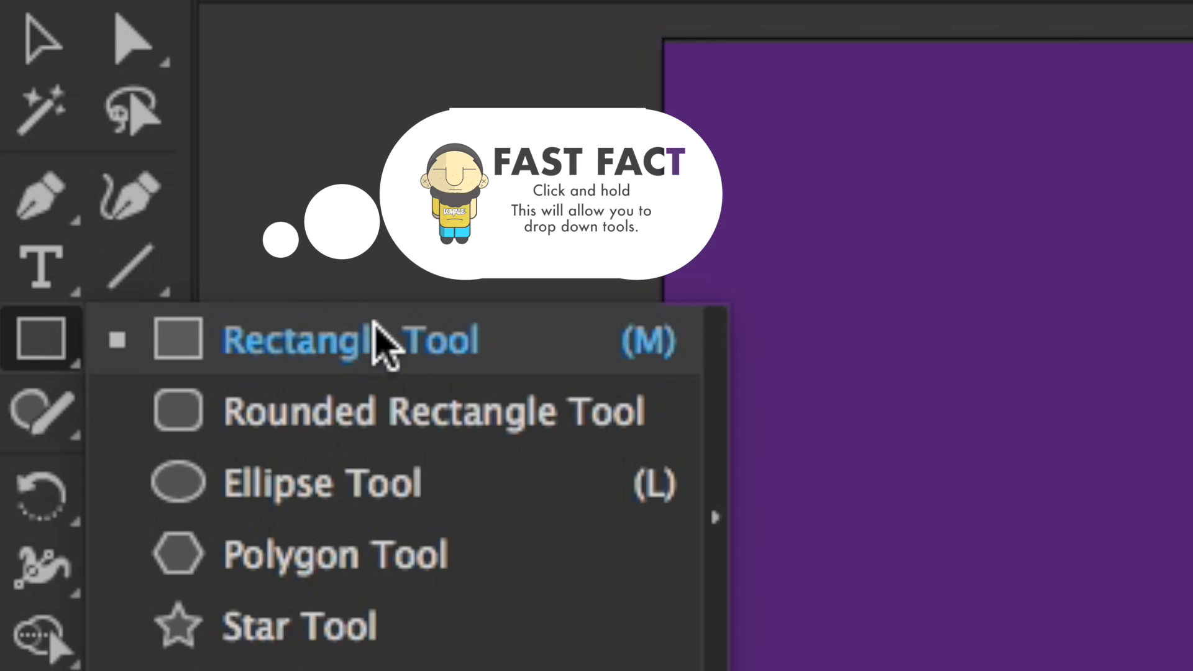
click(413, 487)
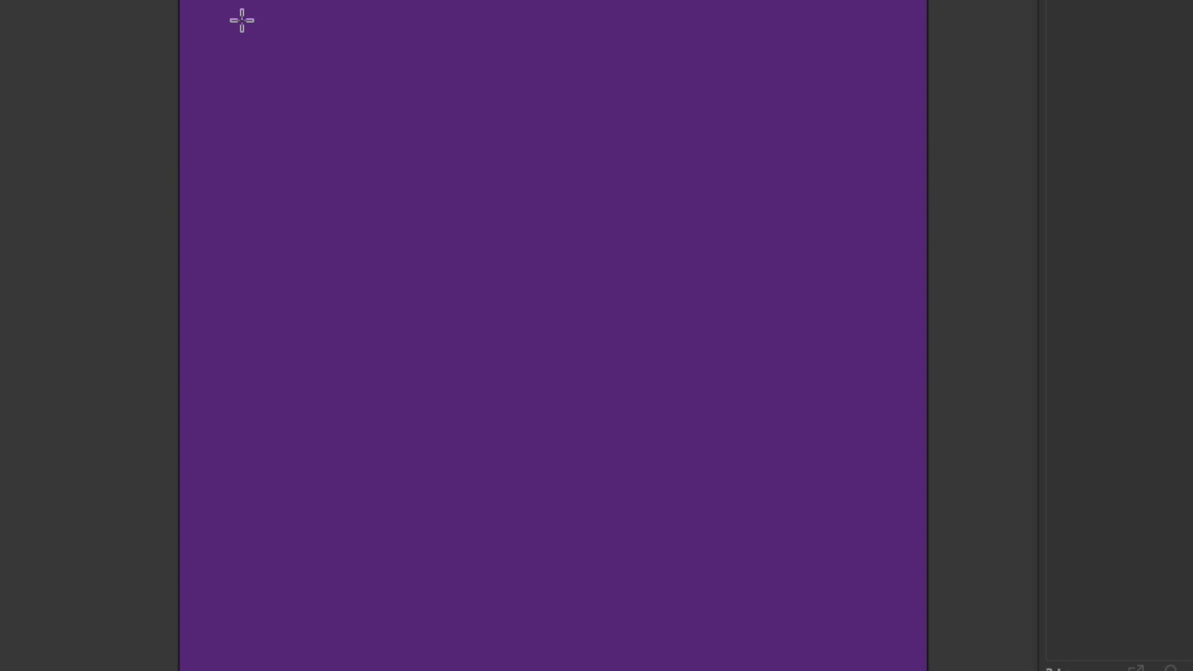
drag(242, 20, 889, 277)
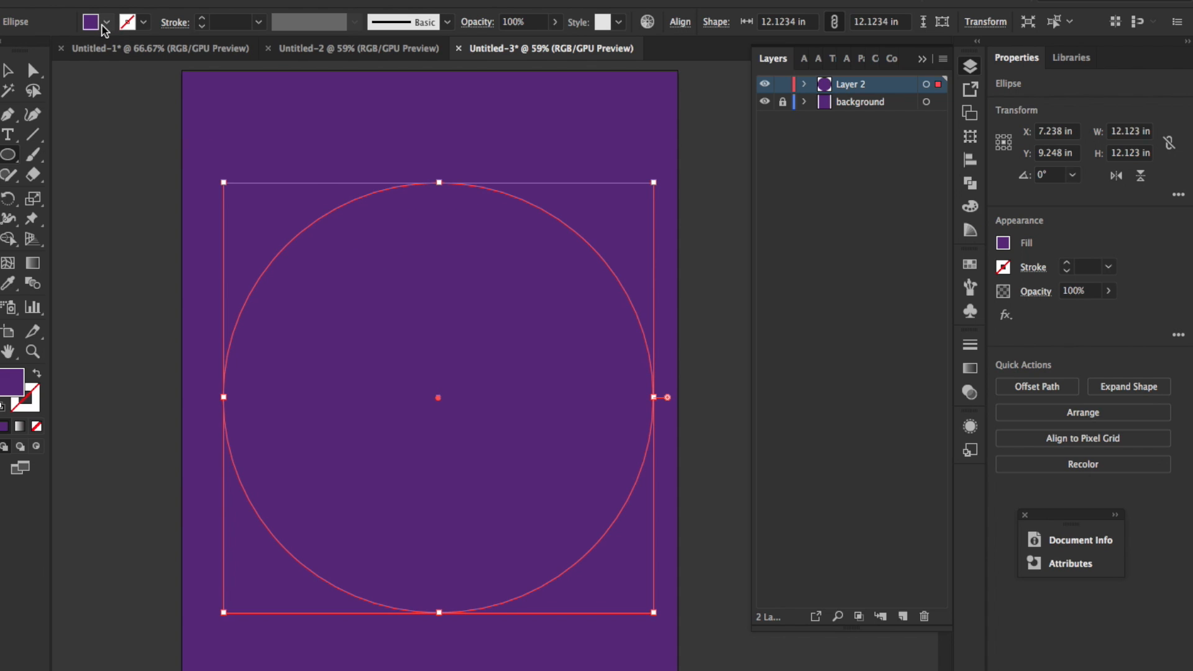
Step: Fill the circle with the lightest gray swatch and move it slightly up, centred horizontally on the artboard
click(107, 23)
click(135, 113)
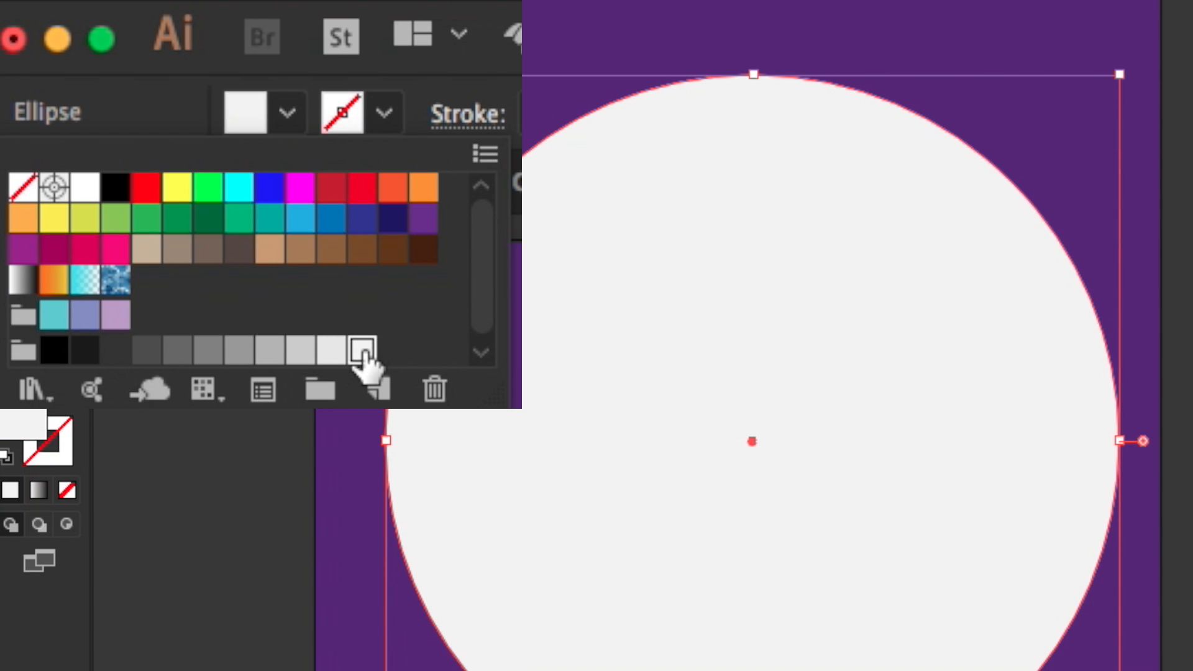
click(293, 77)
click(292, 103)
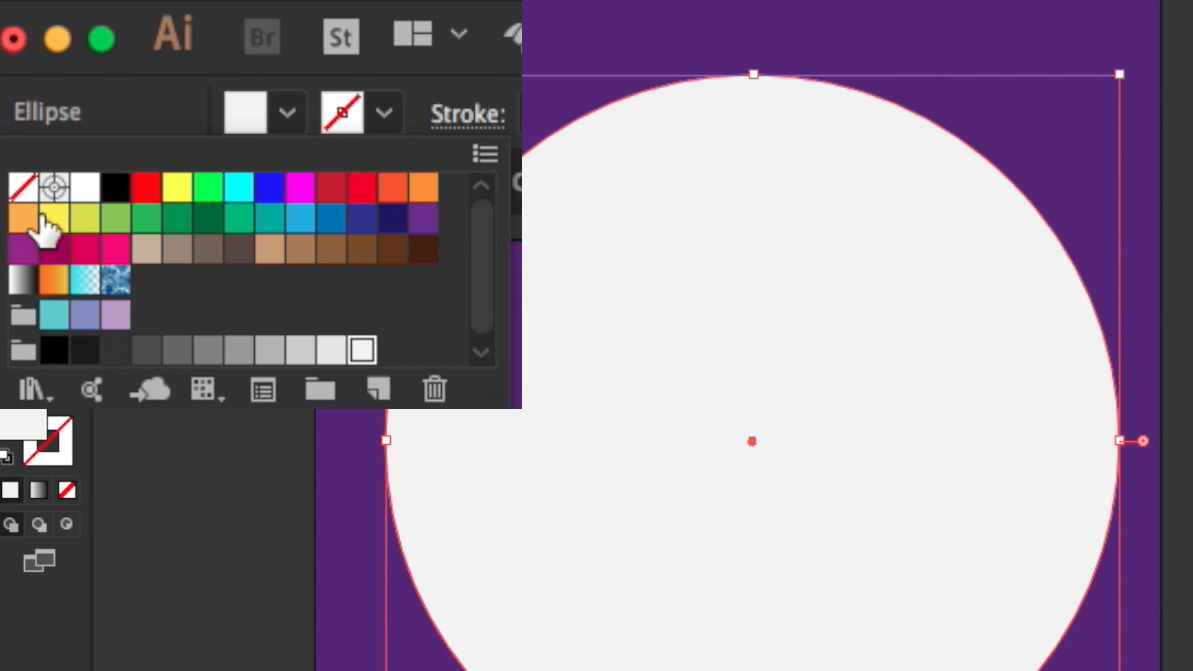
click(281, 126)
drag(808, 205, 790, 122)
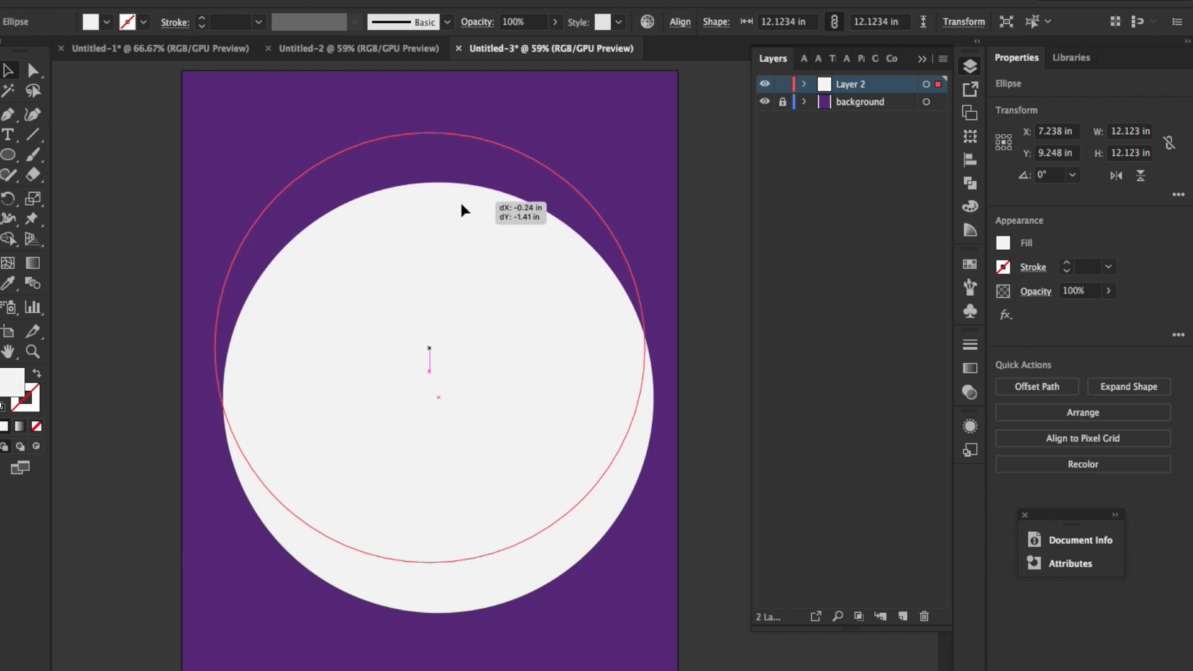
drag(461, 203, 461, 215)
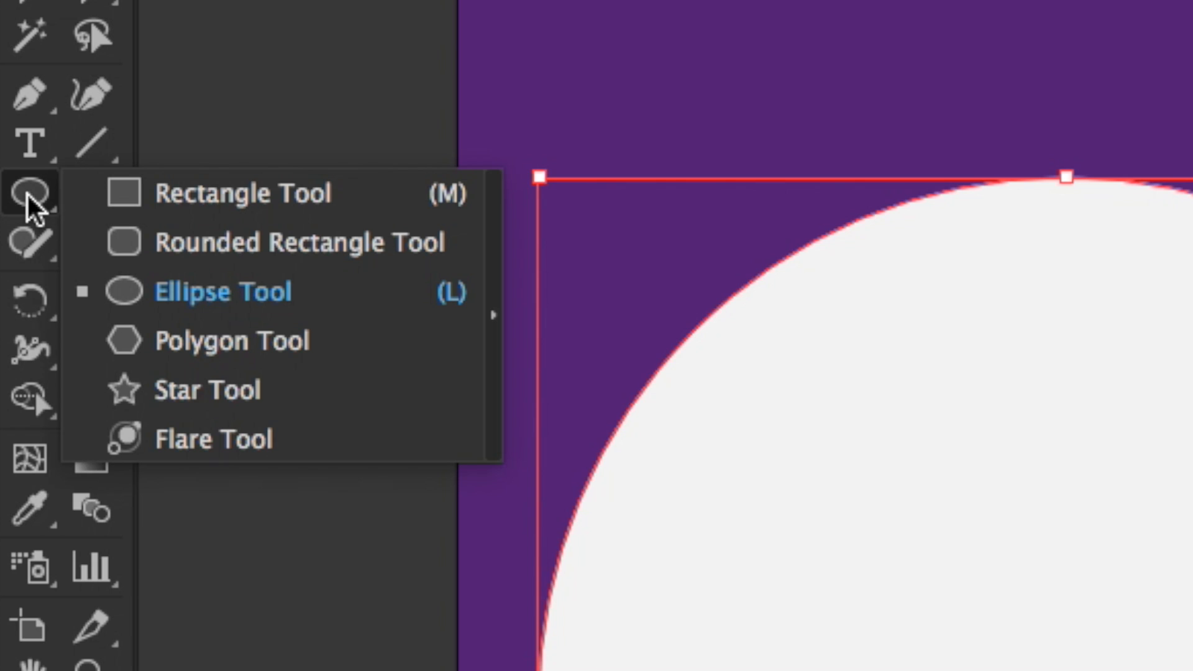
Step: Draw a rectangle about 13.54 by 7.05 in over the circle's lower half, starting level with the circle's centre
click(202, 193)
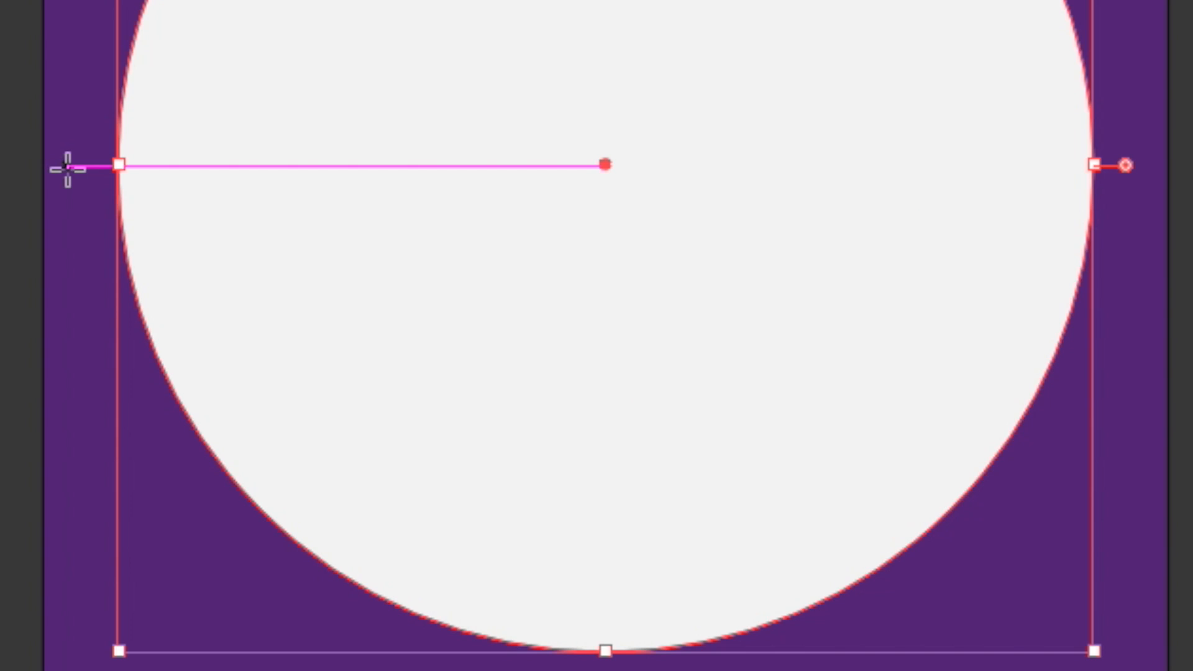
drag(67, 168, 1146, 640)
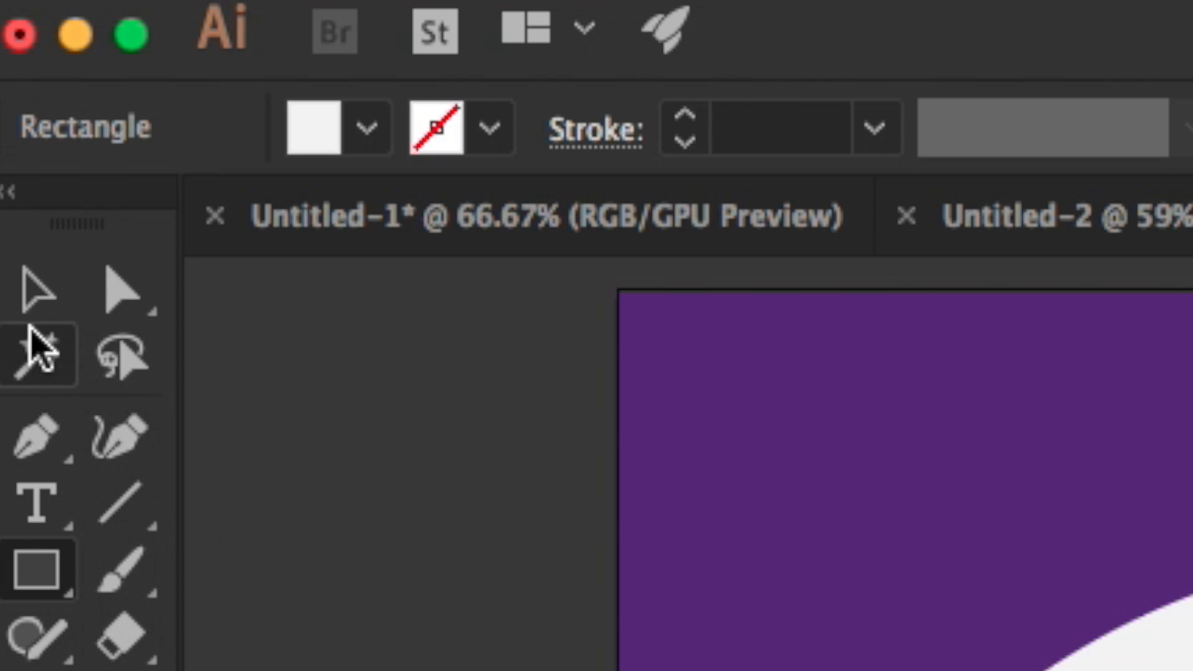
Step: Examine the circle's anchor points and handles at its top, right and left with the Direct Selection tool, and deselect it
click(99, 300)
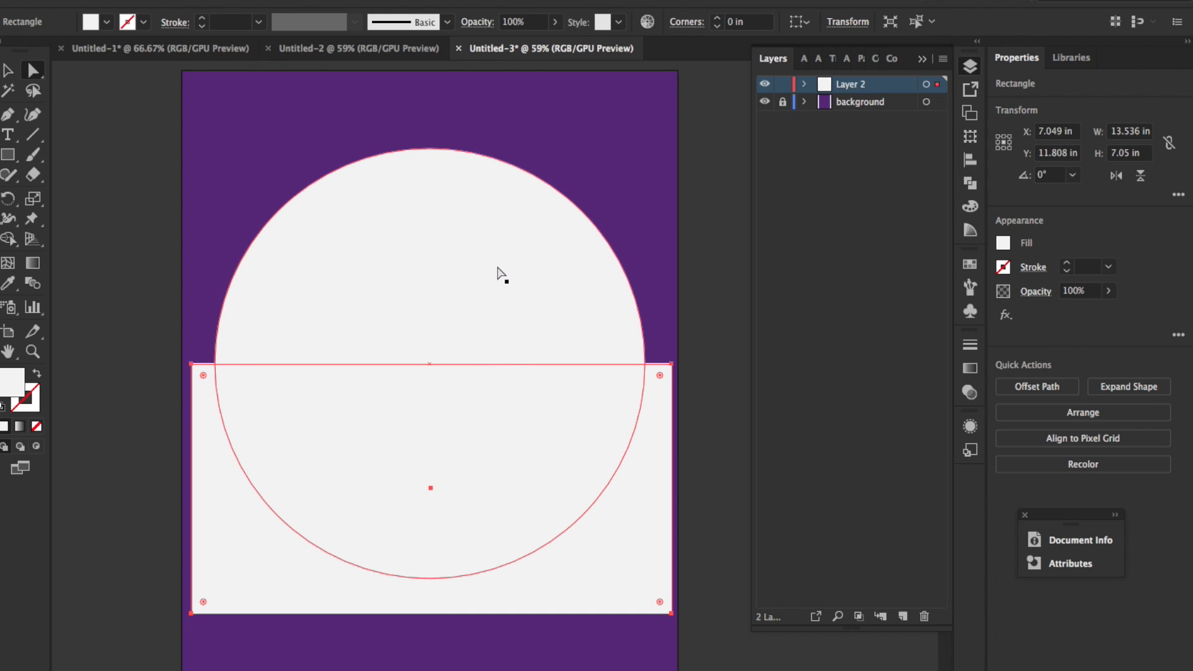
click(499, 269)
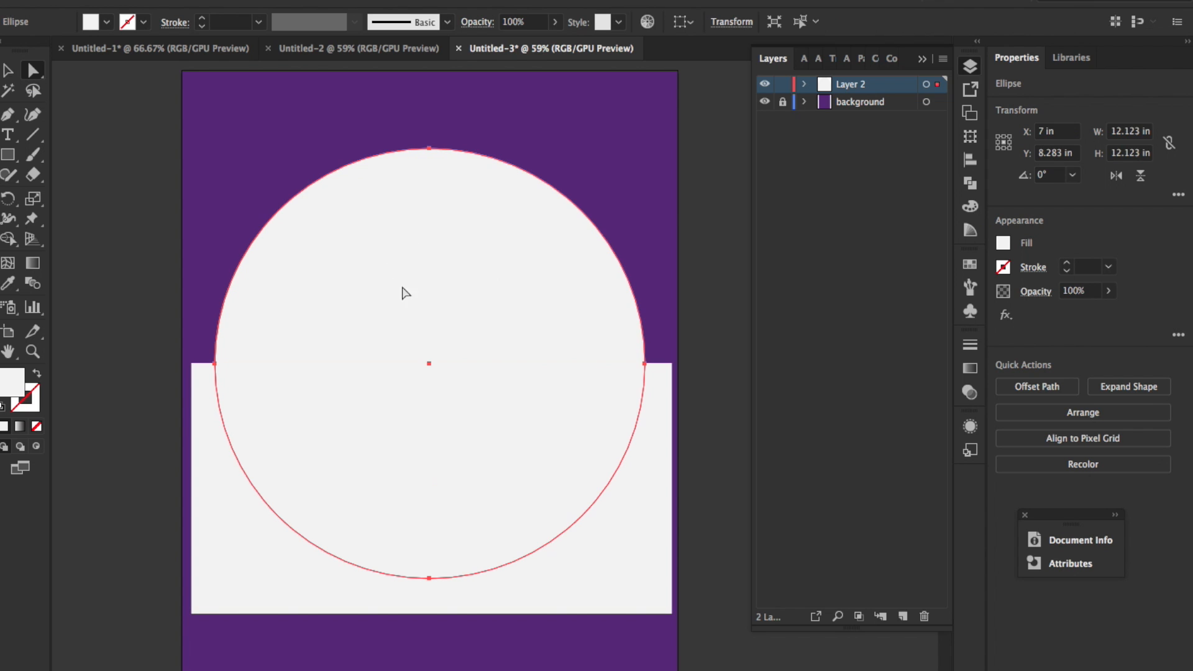
click(429, 148)
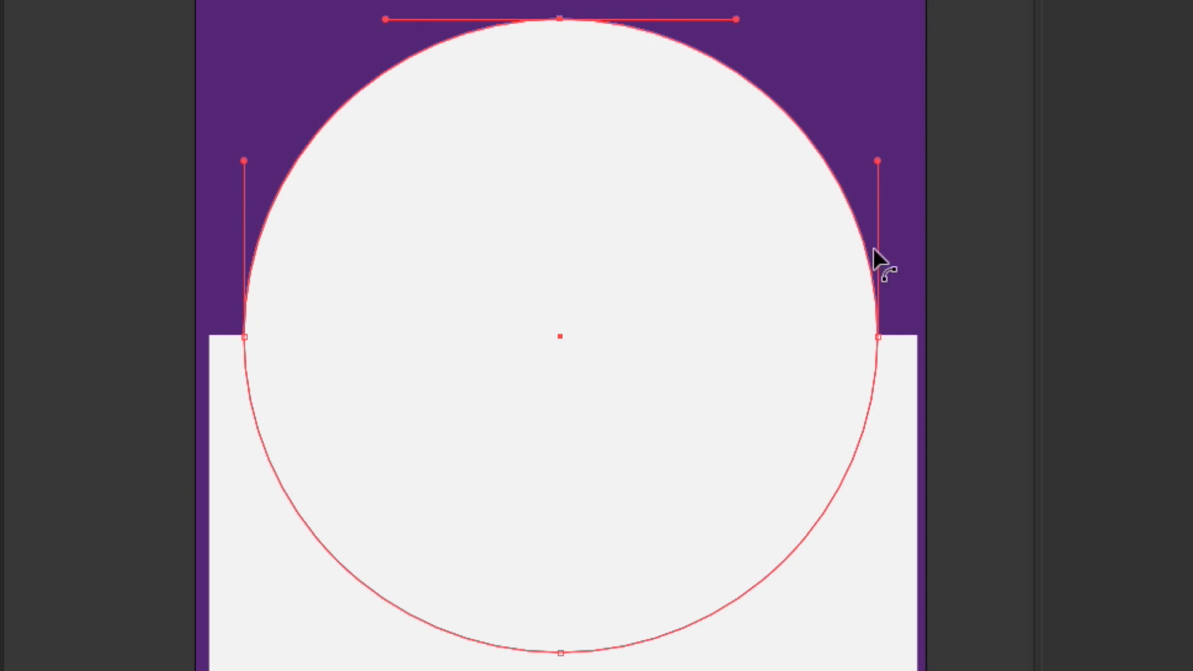
click(877, 337)
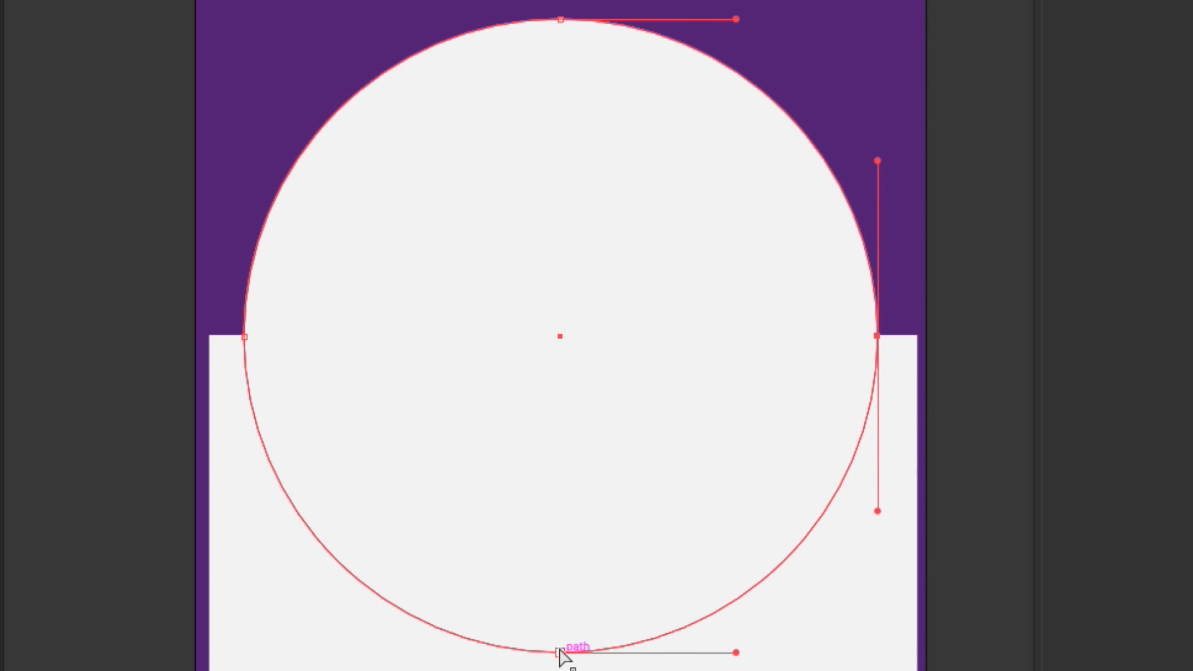
click(243, 337)
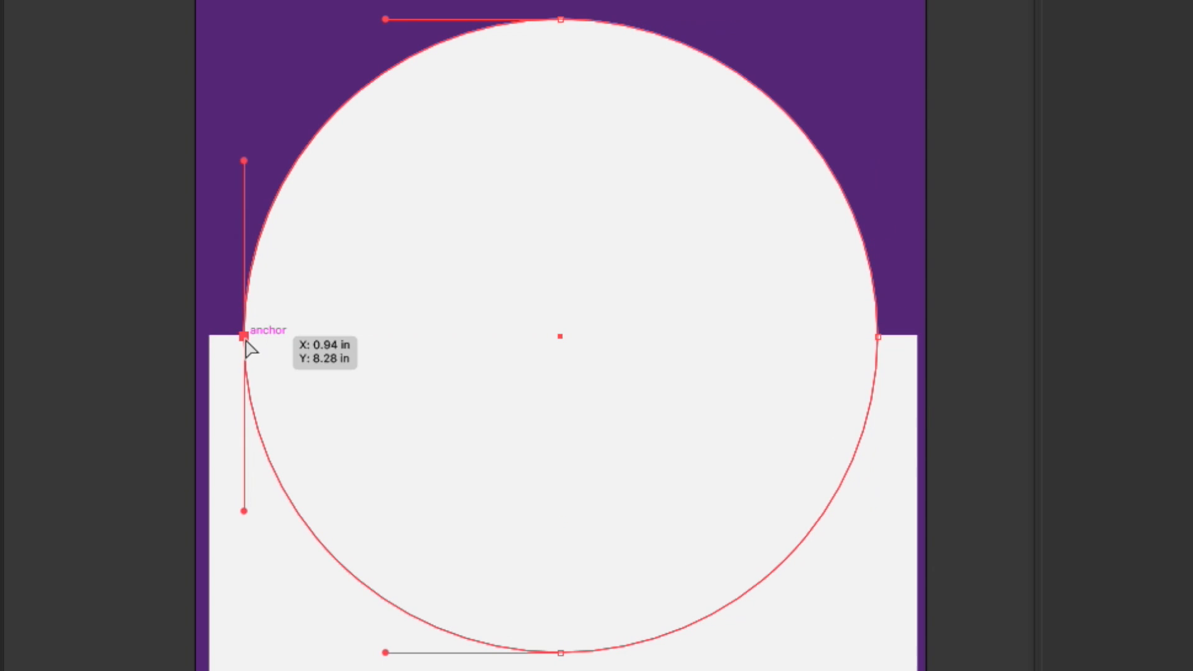
click(562, 21)
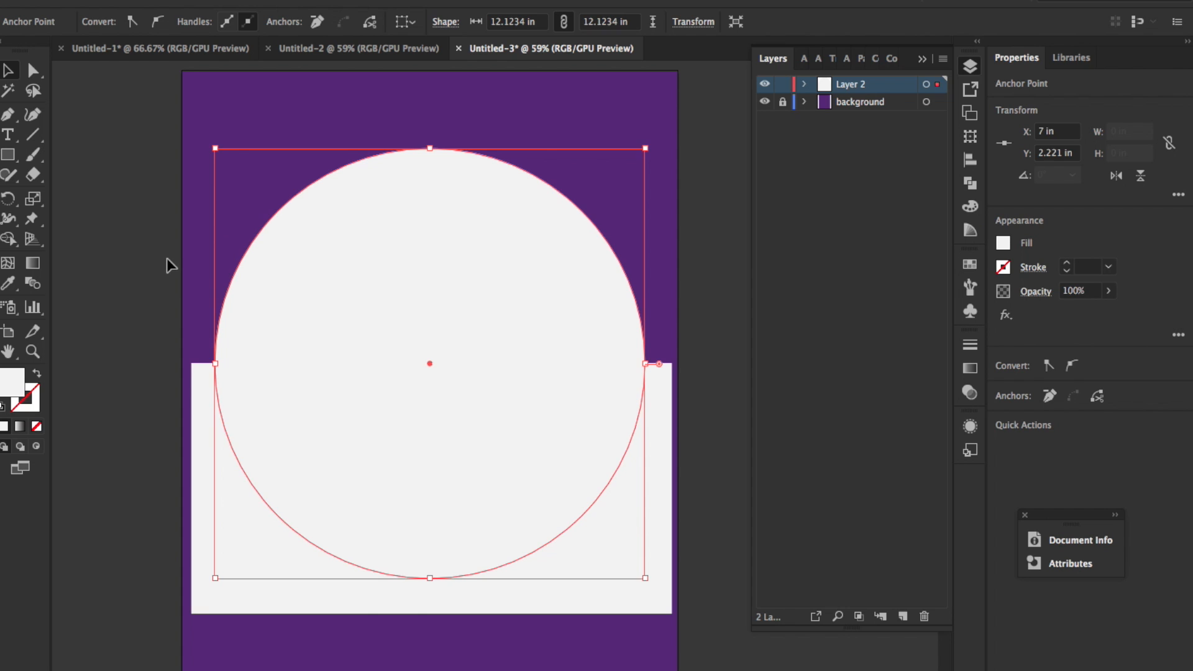
click(167, 258)
Step: Select the circle and the rectangle together and activate the Shape Builder tool
click(389, 327)
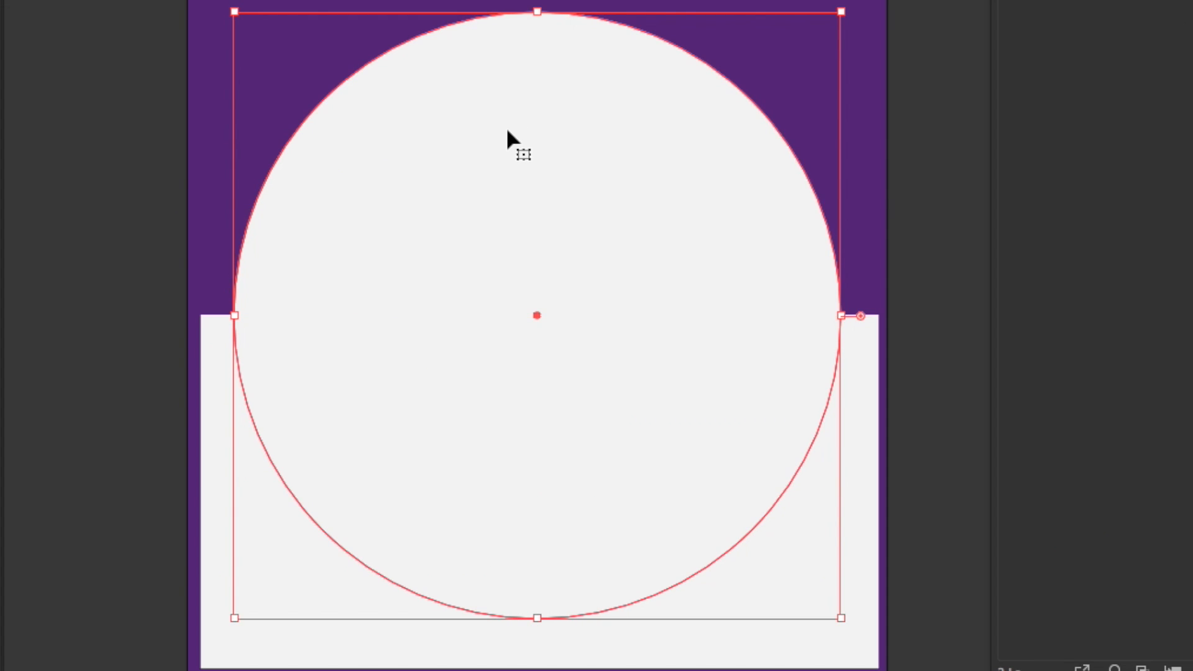
shift+click(214, 362)
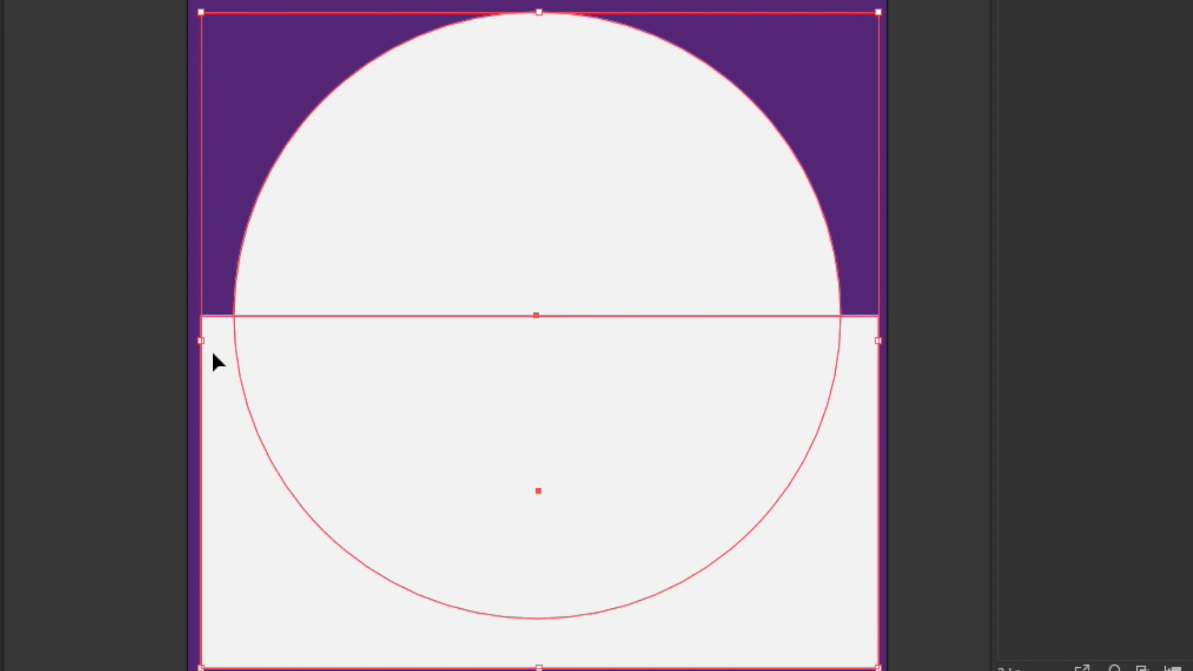
key(shift+m)
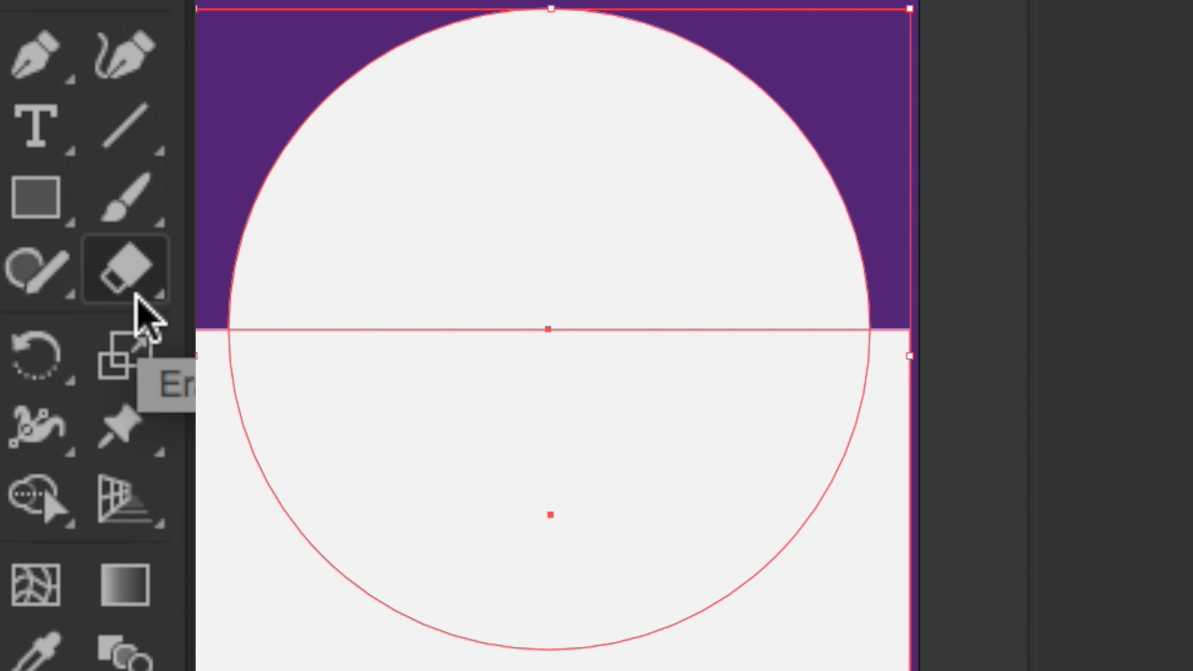
click(35, 493)
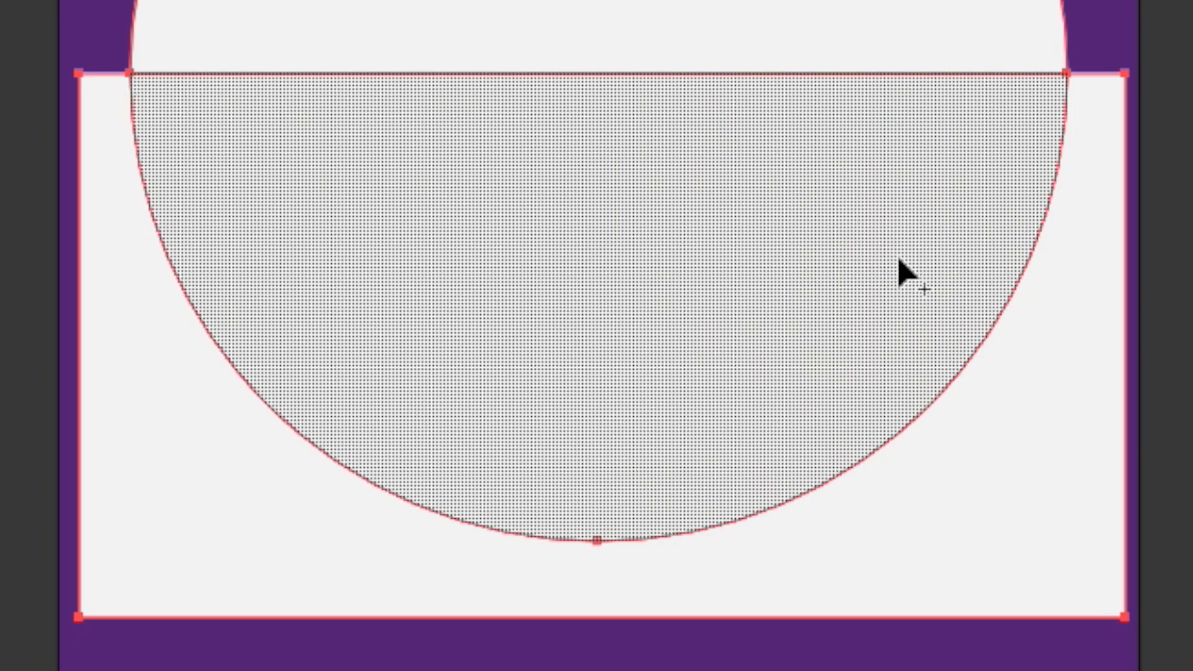
Step: Try merging the circle's lower half with the rectangle and deleting the merged shape, and undo it
mouse_move(900, 262)
mouse_down()
mouse_move(998, 285)
mouse_move(1024, 306)
mouse_move(1042, 360)
mouse_up()
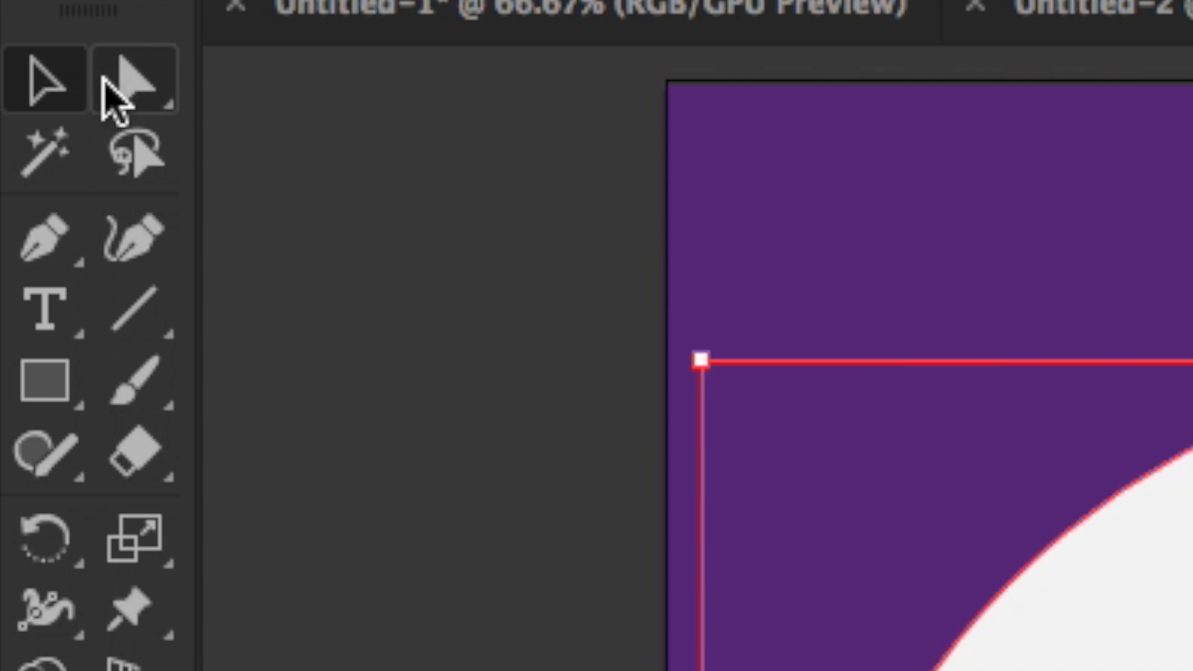
click(472, 594)
click(620, 550)
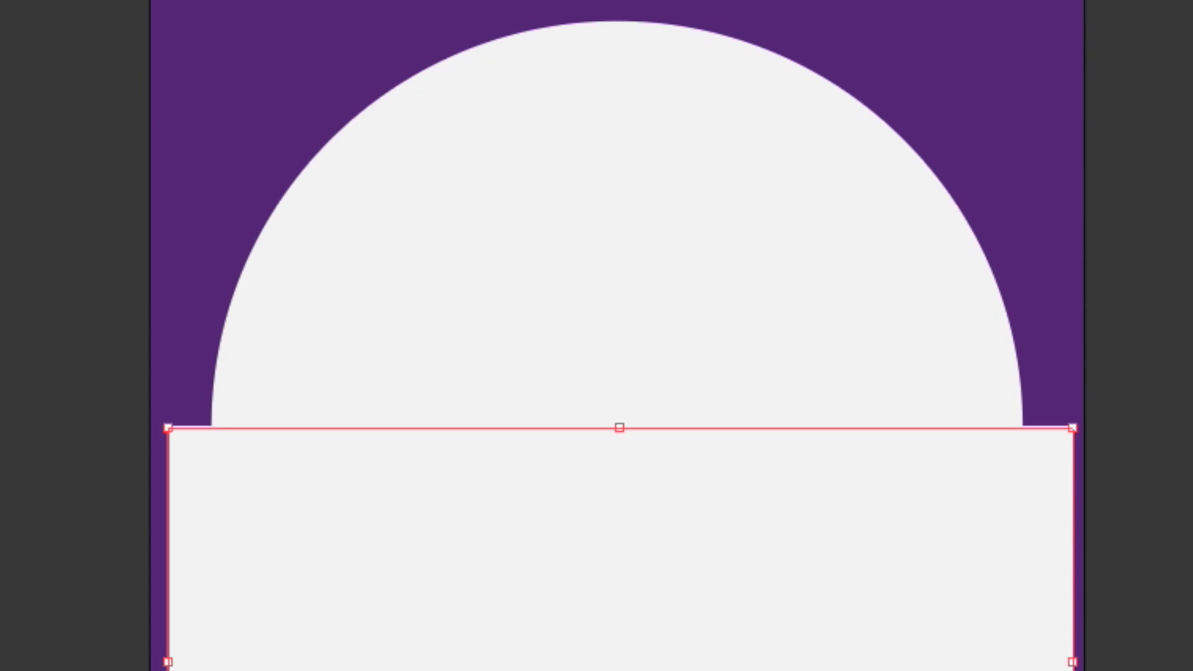
key(Delete)
key(ctrl+z)
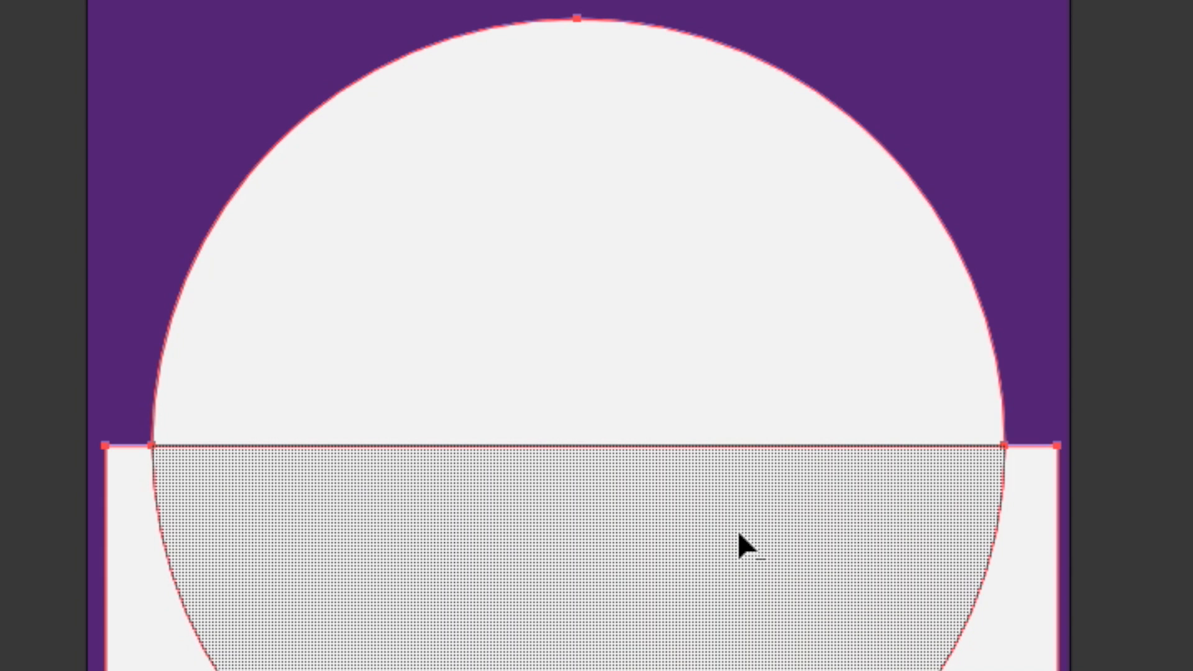
Step: Remove the circle's lower half and the rectangle with the Shape Builder tool, and move the remaining semicircle straight down
drag(737, 531, 964, 662)
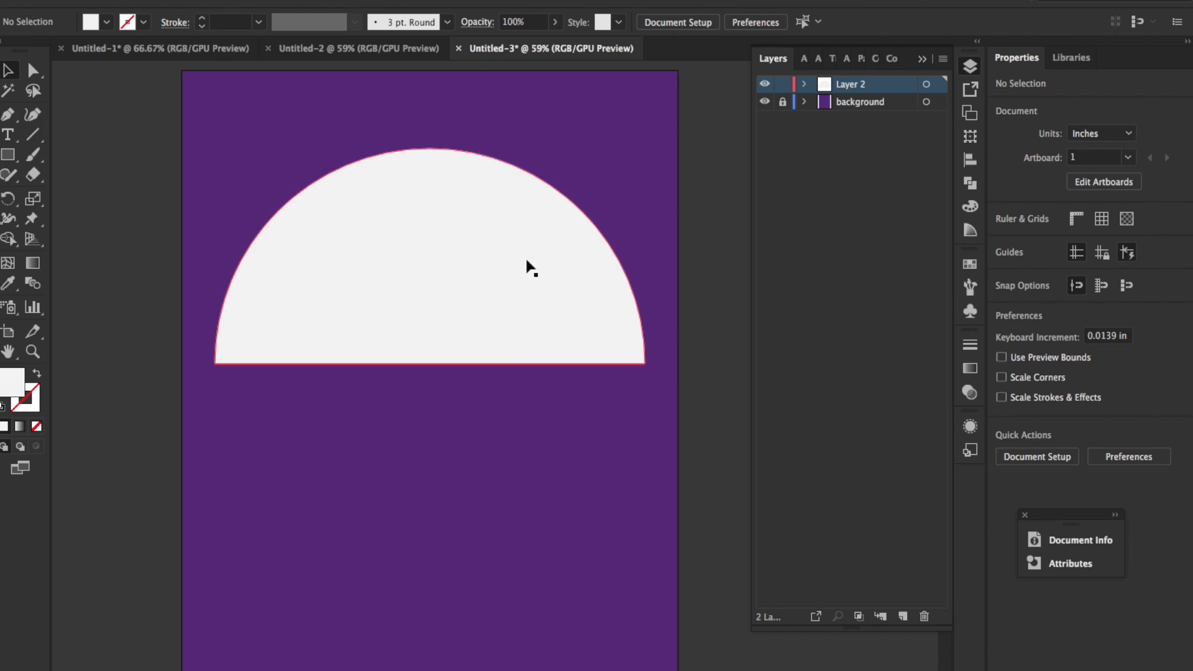
key(v)
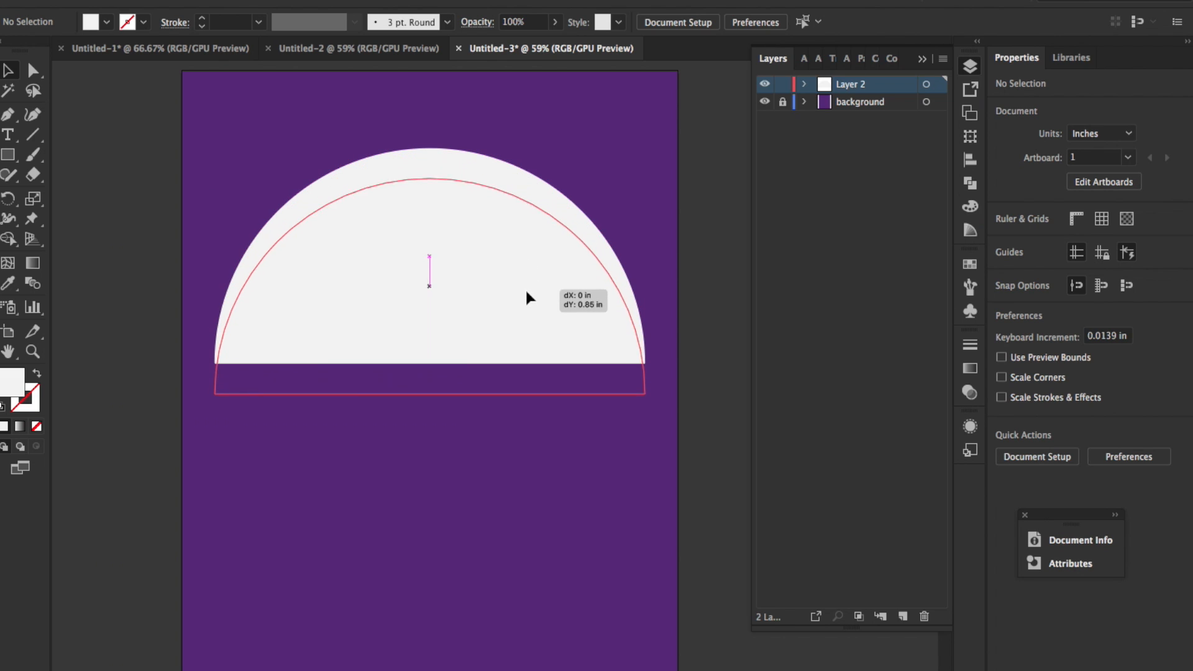
click(765, 231)
click(240, 498)
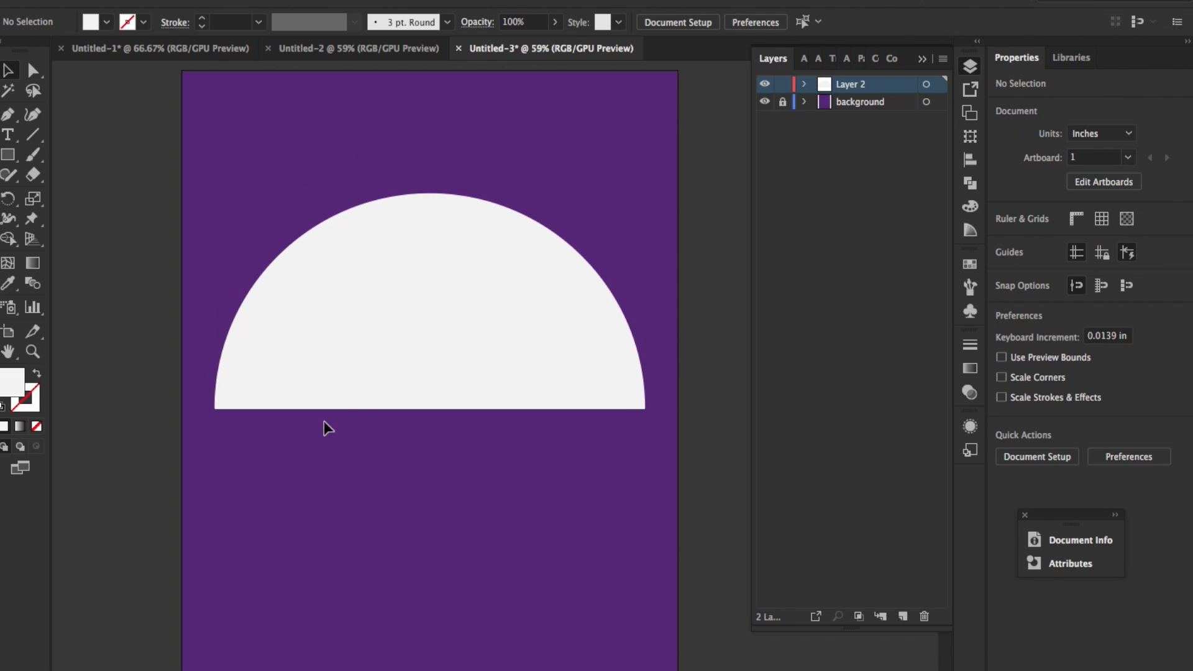
Step: Select the semicircle's path with the Direct Selection tool
click(435, 339)
click(34, 71)
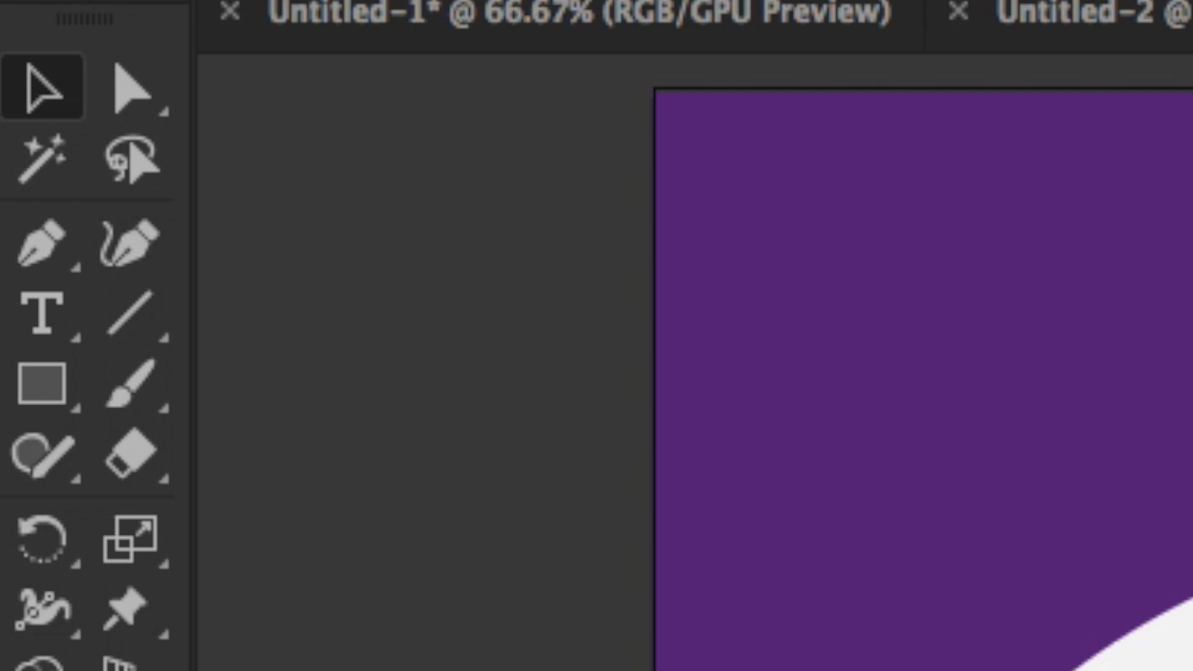
click(138, 113)
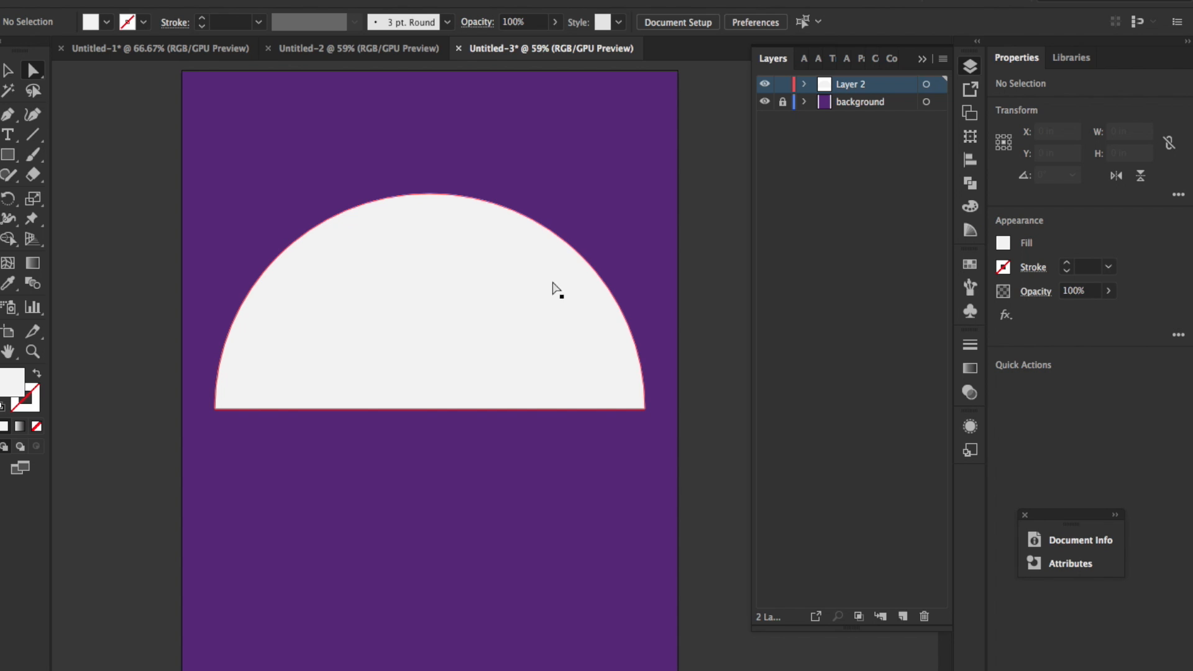
click(487, 287)
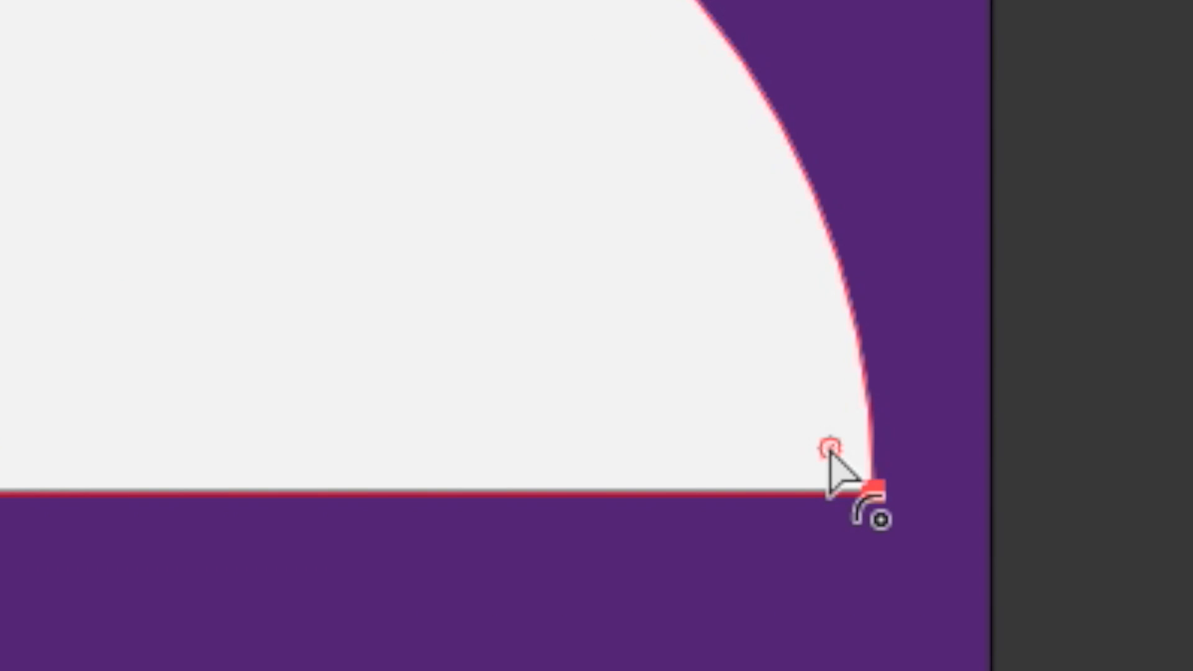
Step: Try rounding only the semicircle's lower-right corner, and undo the rounding
drag(831, 452, 797, 407)
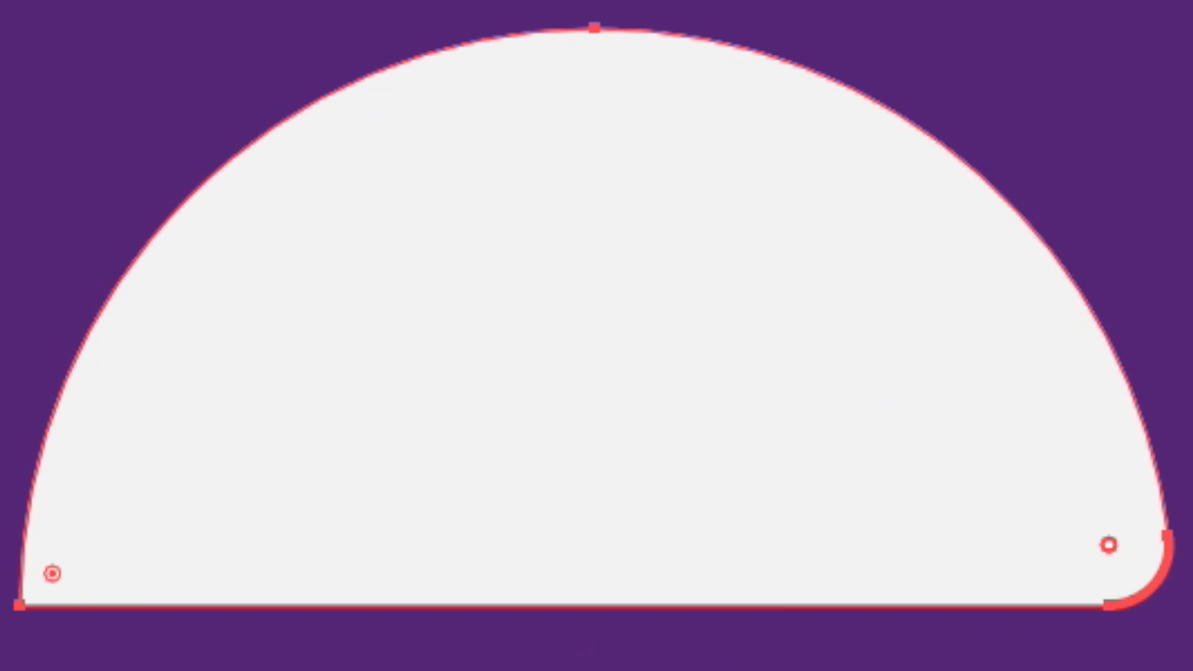
click(653, 547)
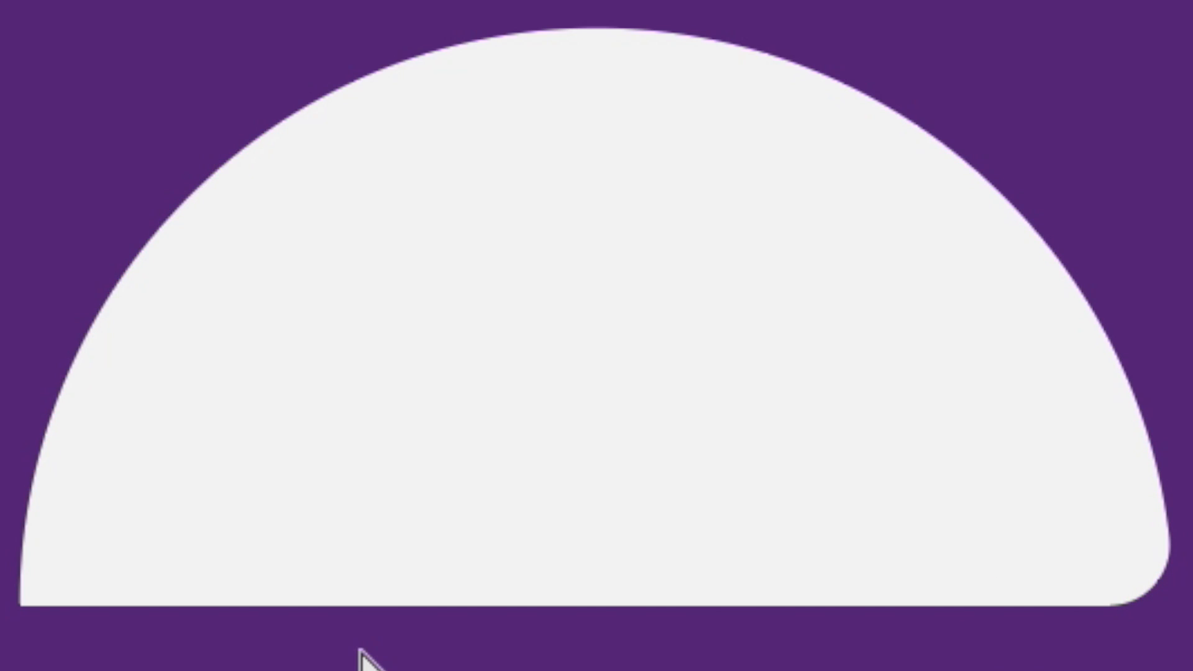
key(ctrl+z)
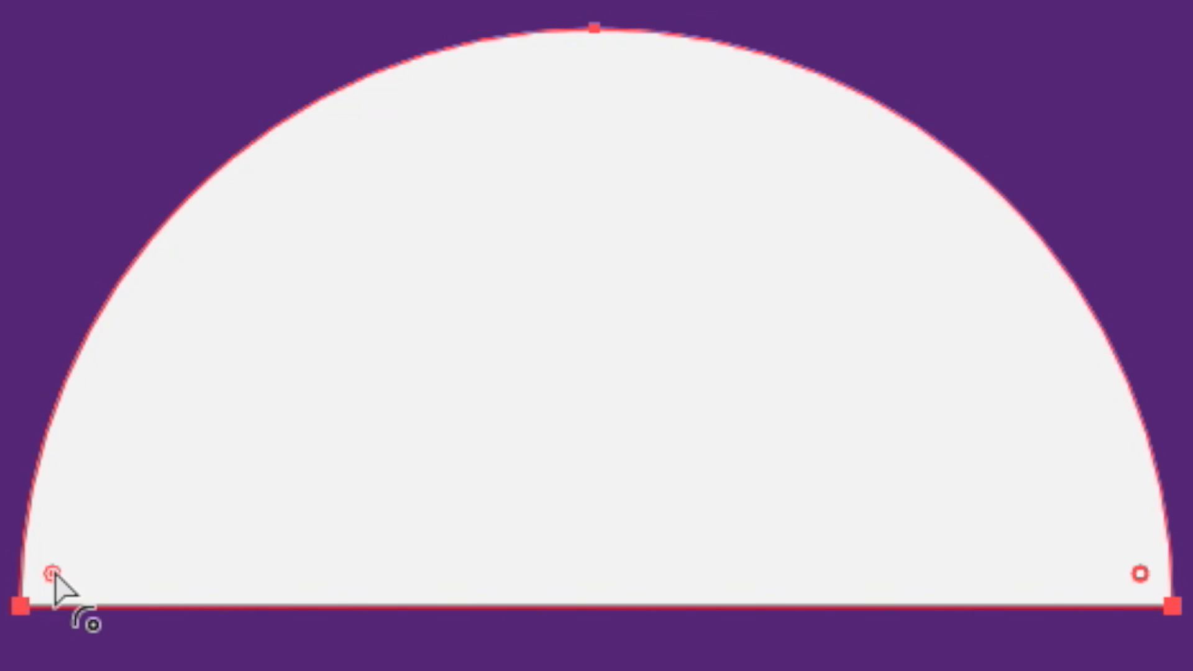
Step: Round both lower corners of the semicircle together and move it straight down to about Y 7.44 in
drag(54, 575, 64, 558)
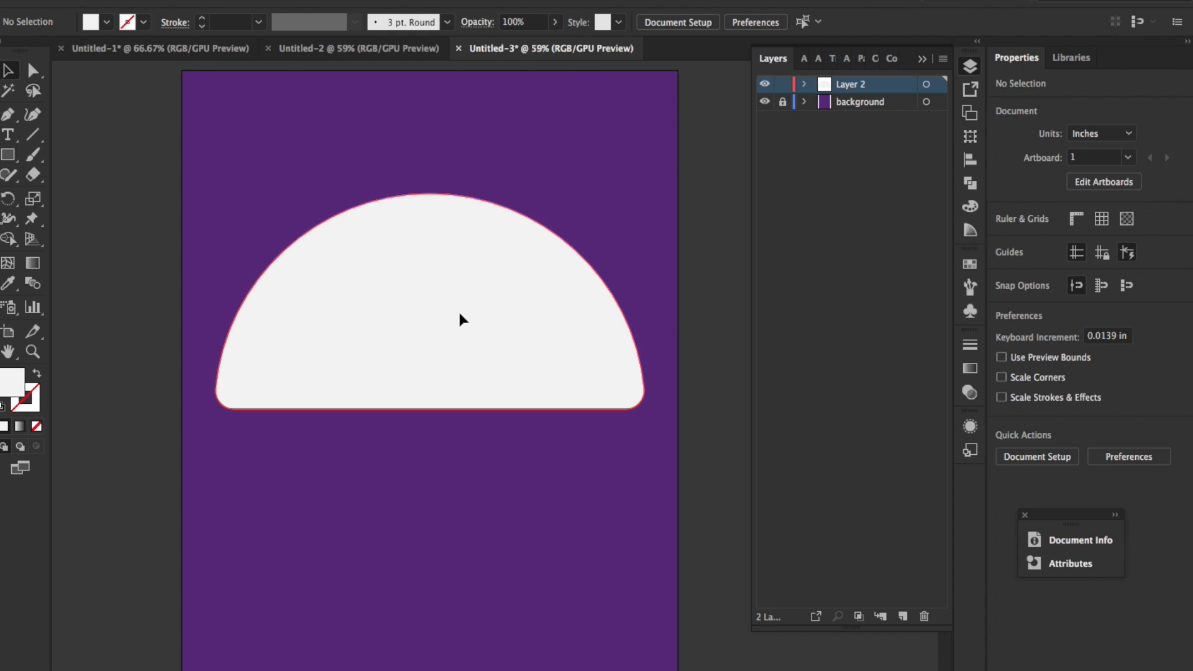
drag(460, 319, 460, 352)
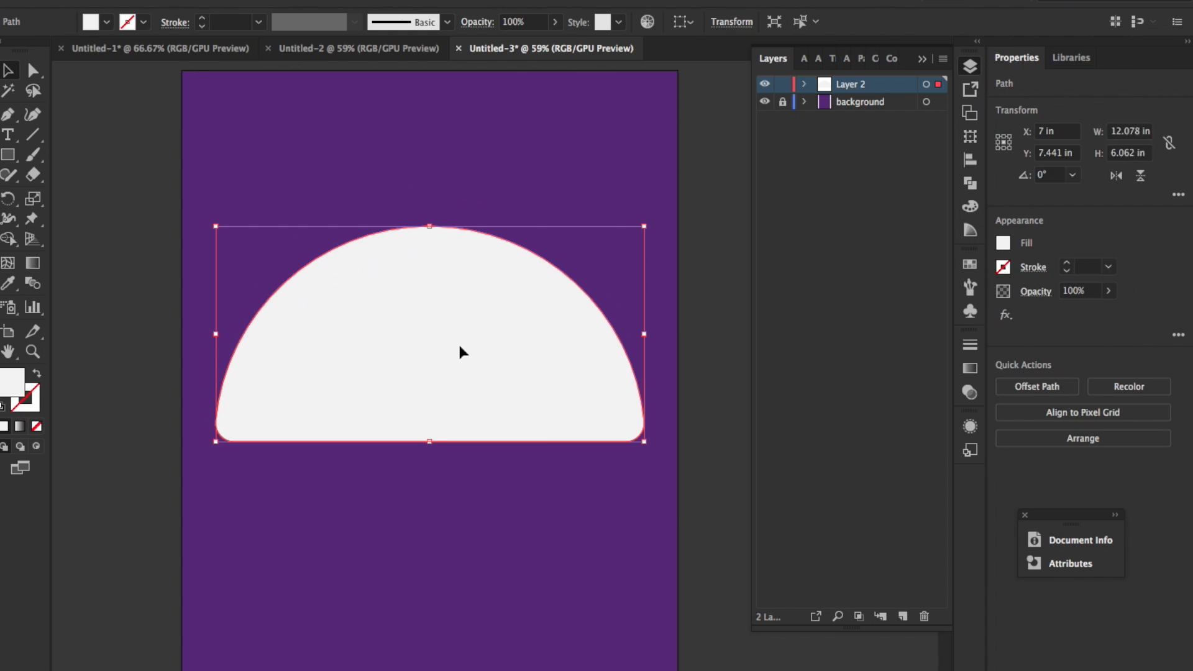
Step: Fill the rounded semicircle with an orange swatch and deselect it
click(106, 22)
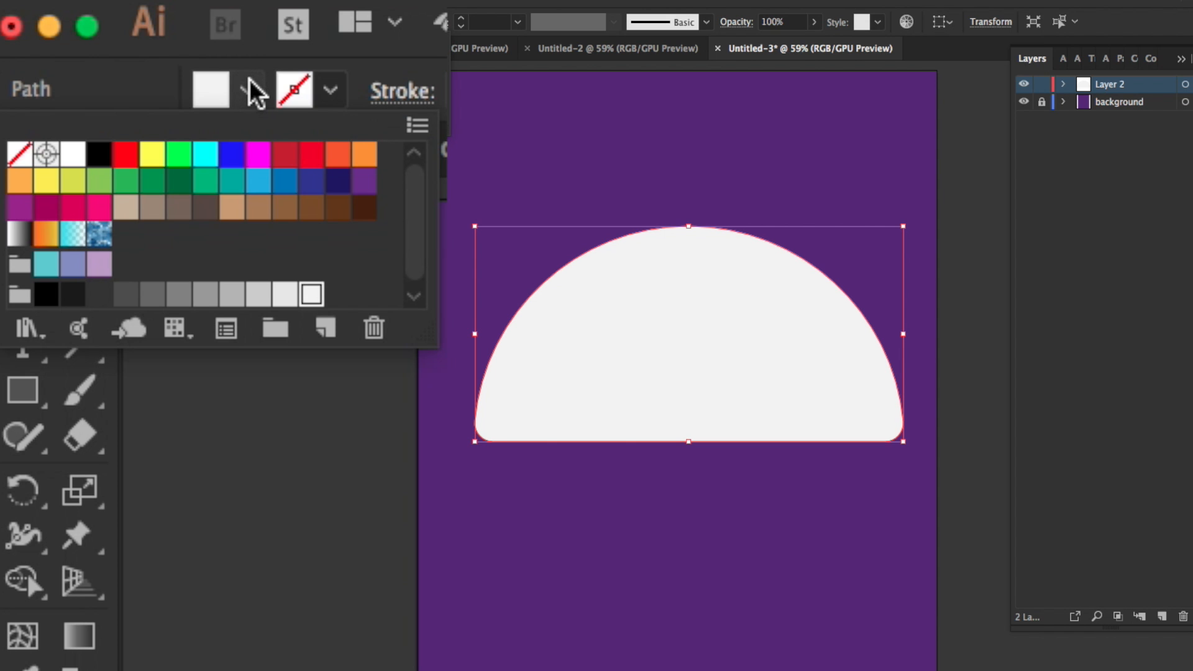
click(352, 144)
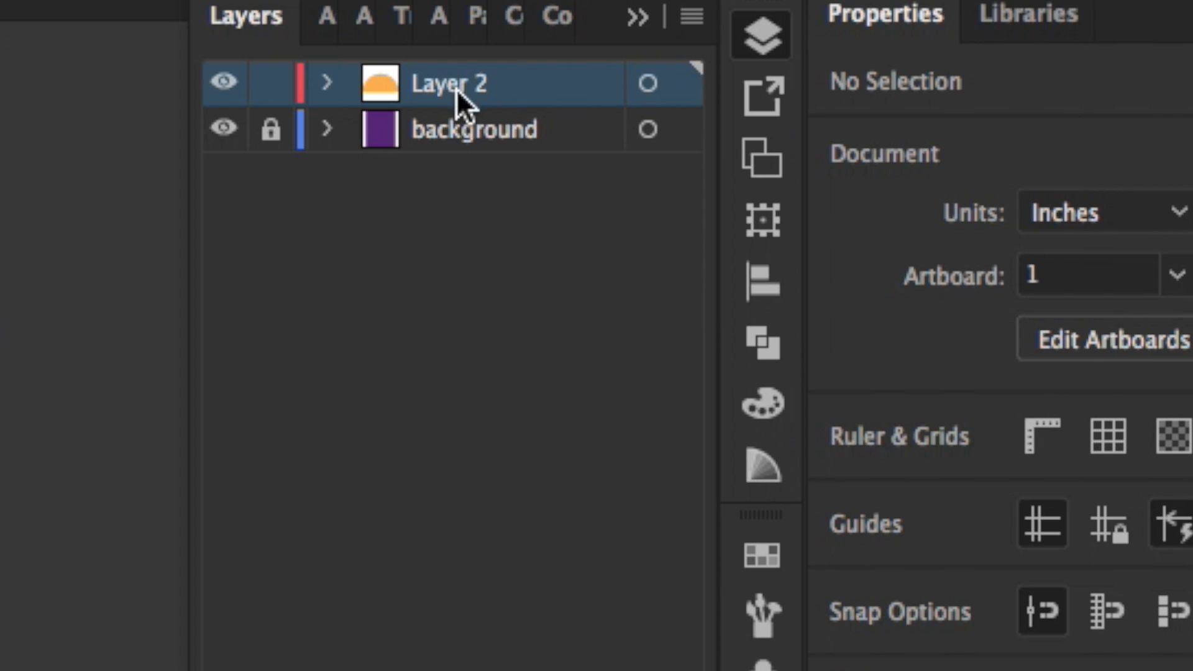
Step: Rename the semicircle's layer as "taco" and give its path a name beginning with "outter"
click(326, 83)
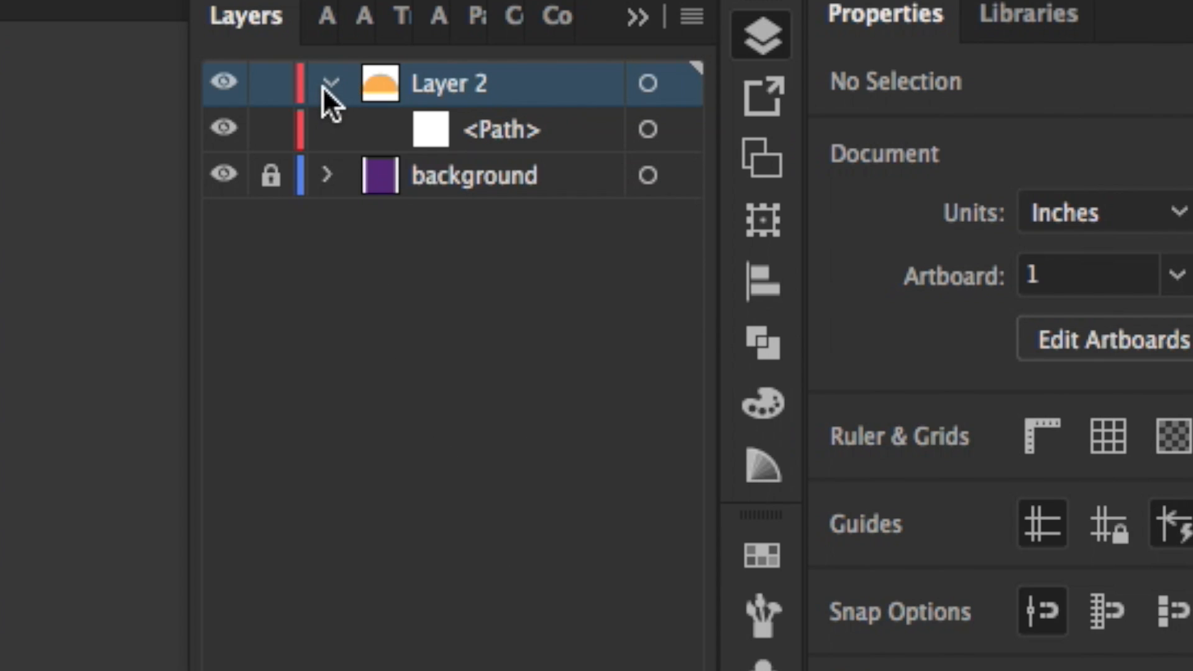
double_click(451, 84)
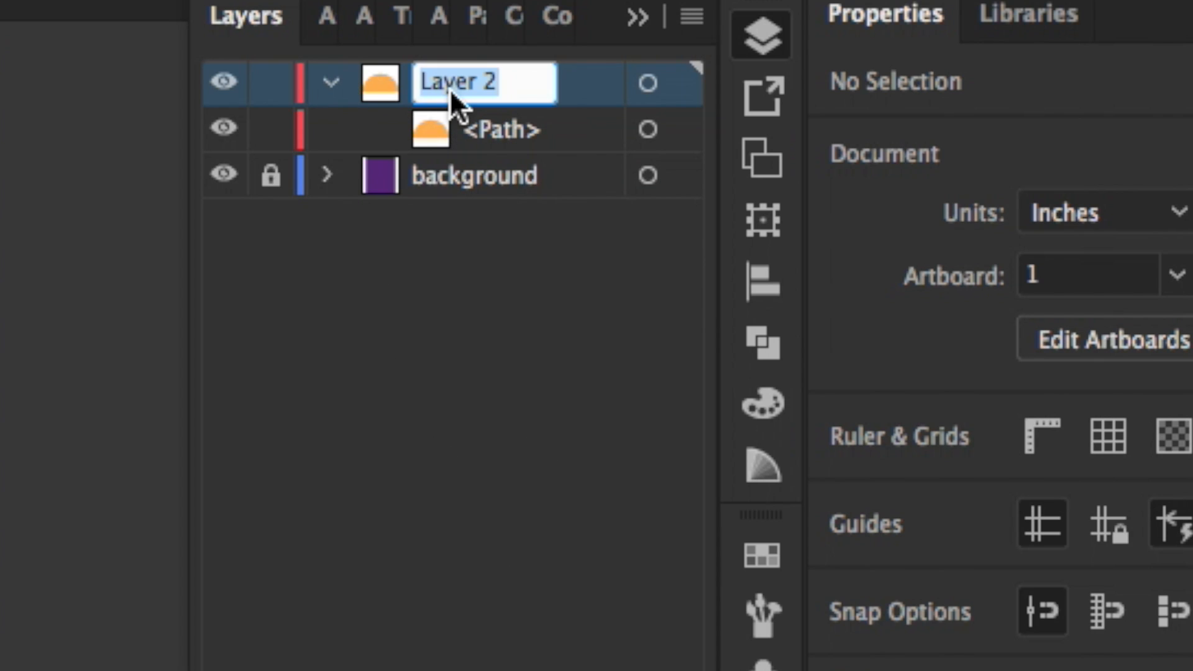
text(taco)
click(504, 128)
double_click(507, 128)
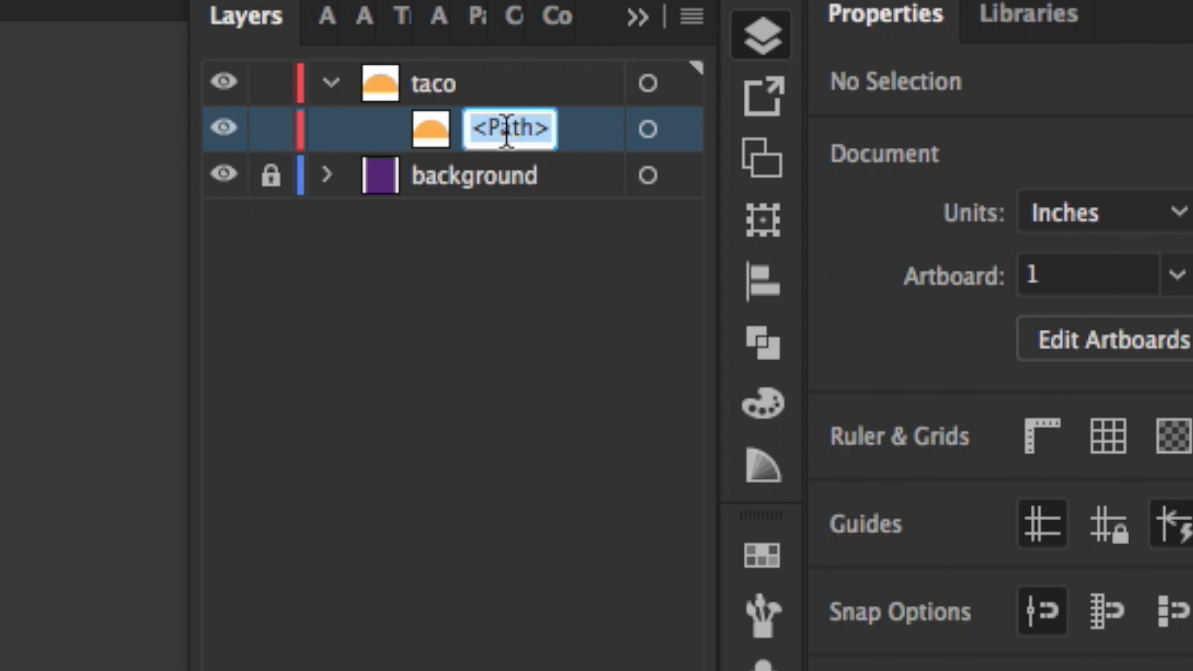
text(she)
key(BackSpace)
key(BackSpace)
key(BackSpace)
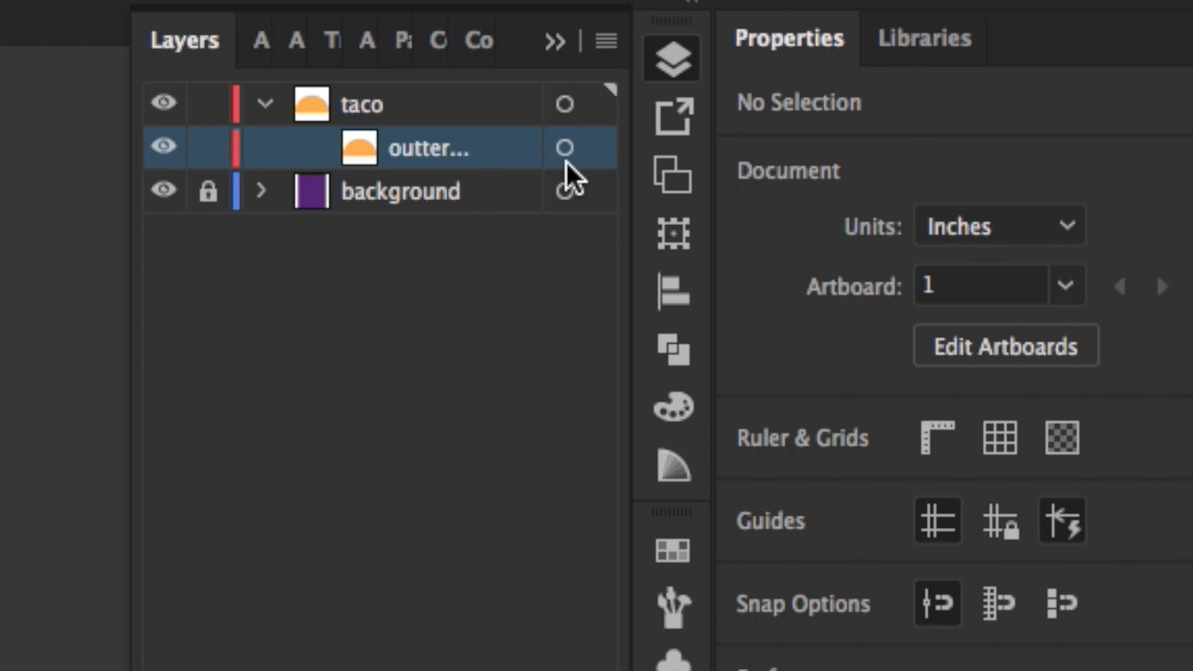
Step: Draw a circle about 1.91 in across with the Ellipse tool, overlapping the shell's left curved edge
click(565, 149)
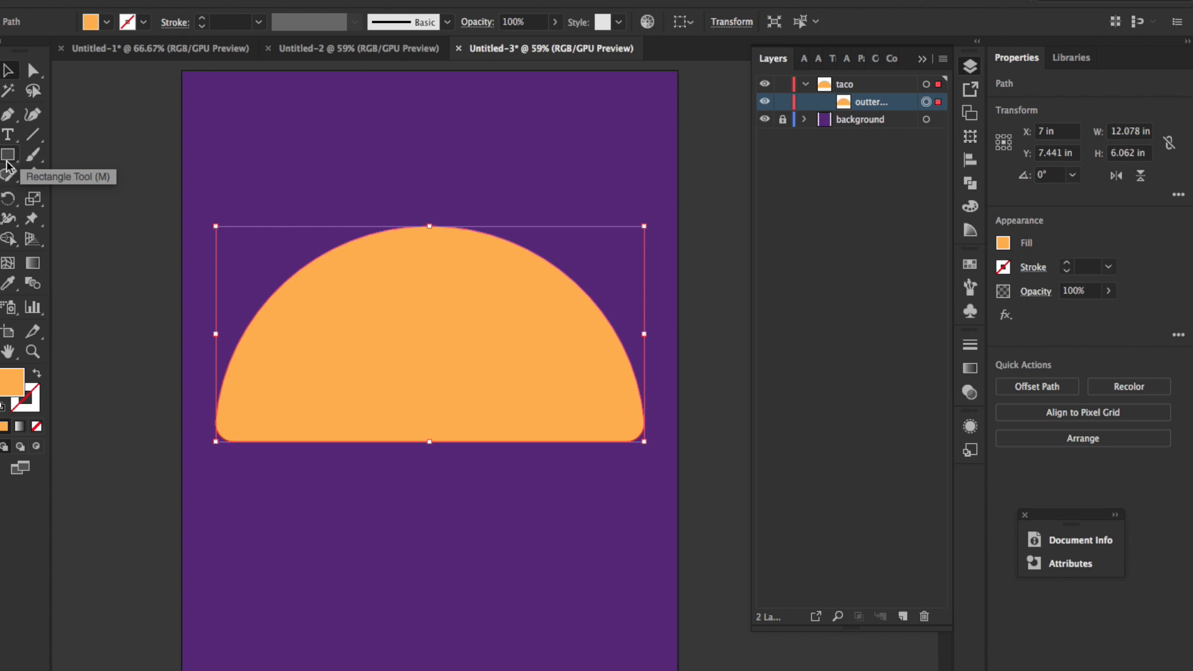
click(8, 156)
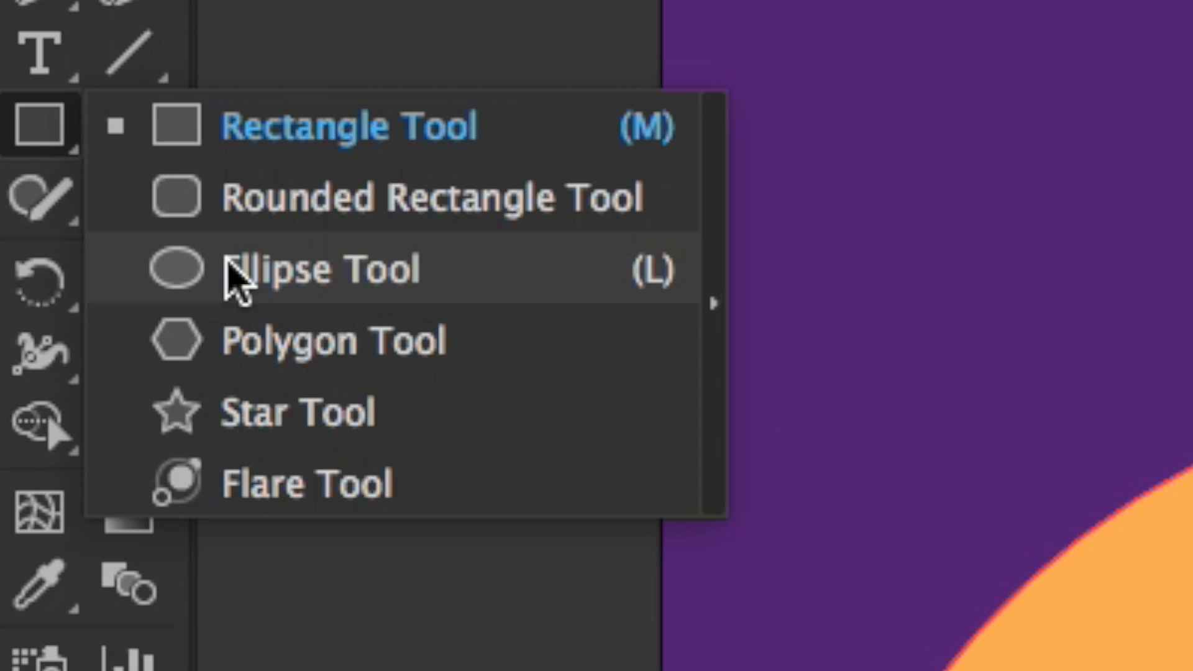
click(235, 280)
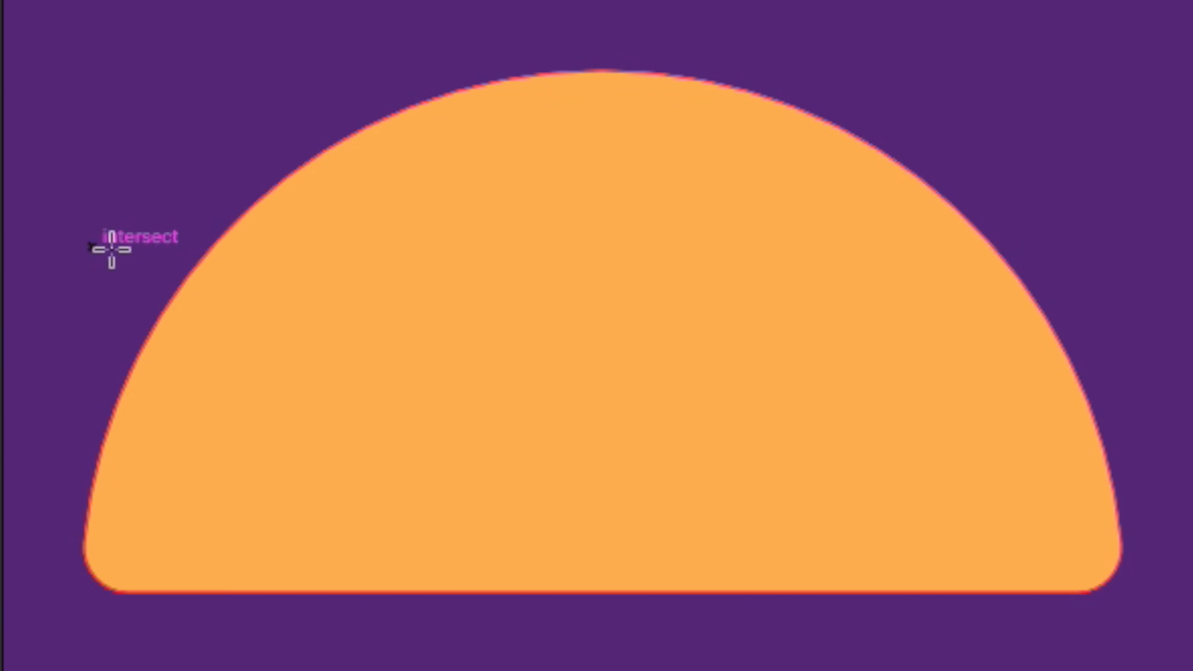
drag(96, 247, 256, 347)
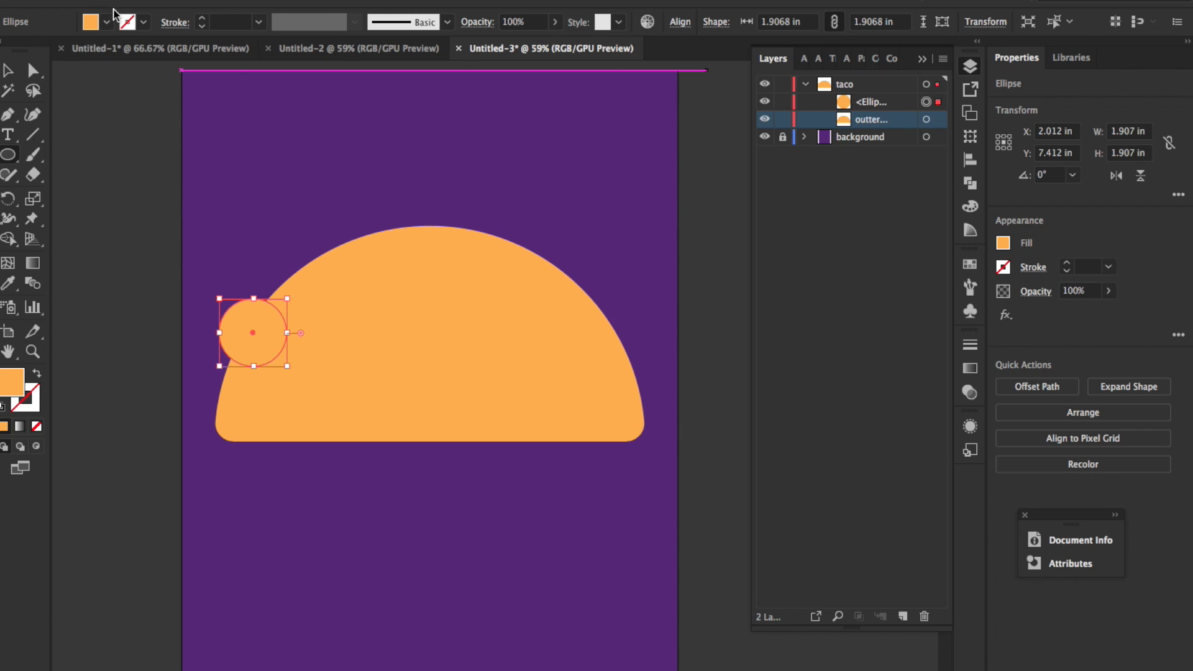
Step: Fill the small circle with a dark brown swatch, stack it directly below the shell within the taco layer, and deselect it
click(113, 21)
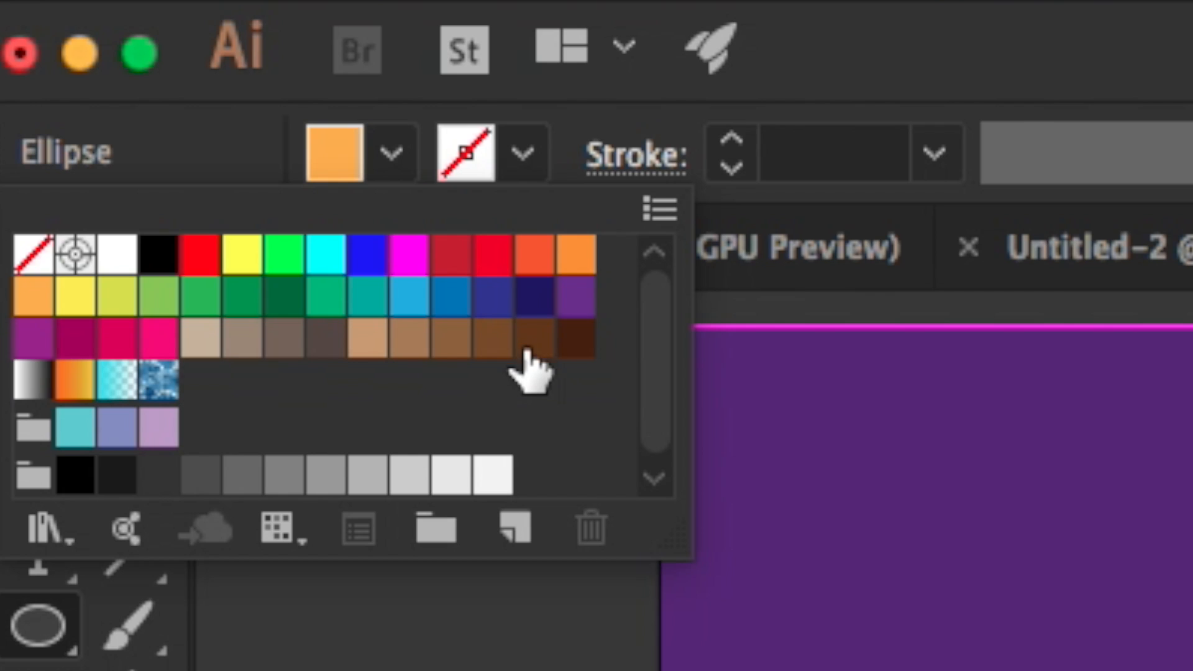
click(532, 342)
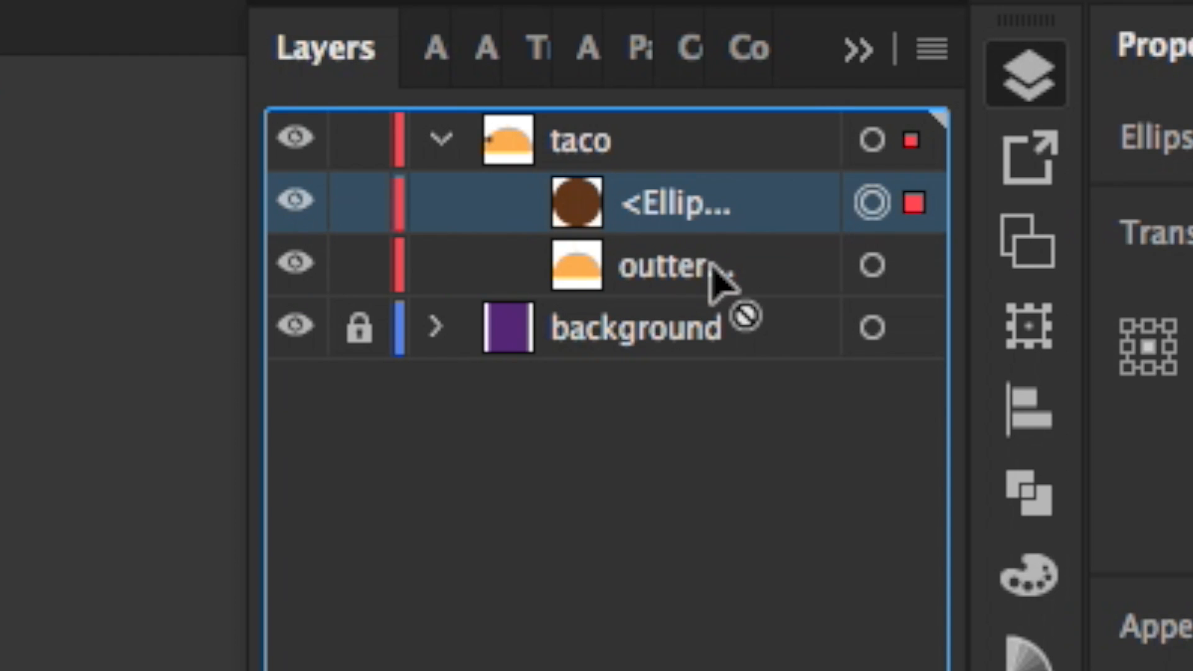
drag(719, 280, 686, 305)
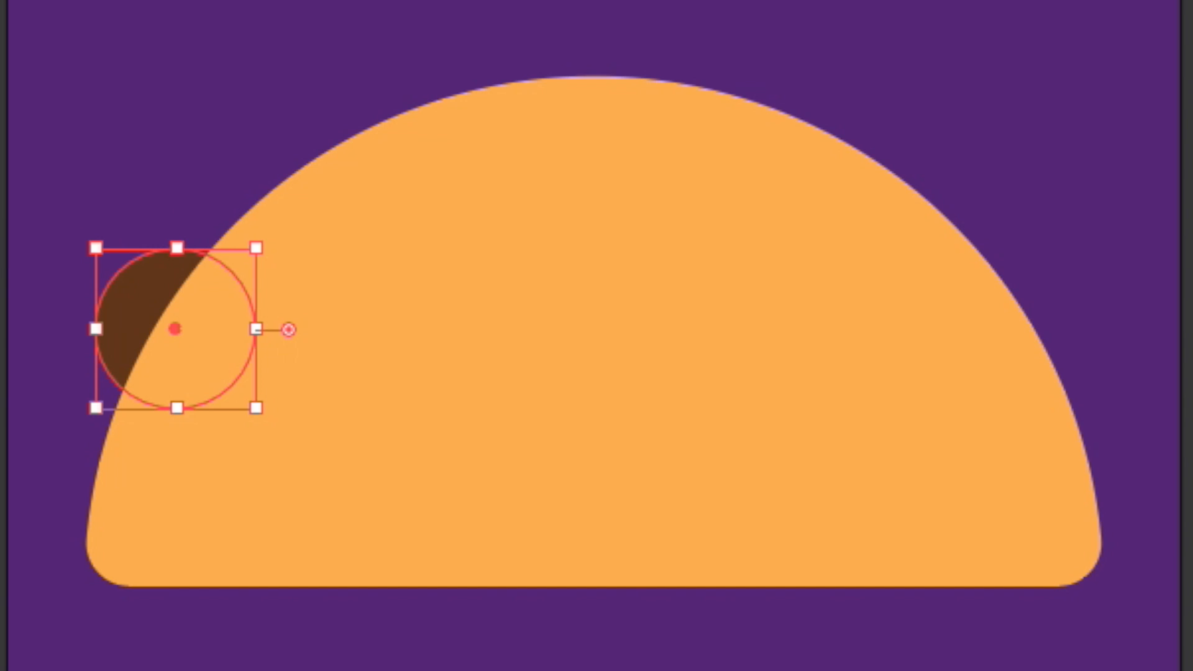
key(super+shift+a)
Step: Reposition the brown circle slightly and place overlapping copies of it along the shell's entire curved edge to form a bumpy filling
click(244, 316)
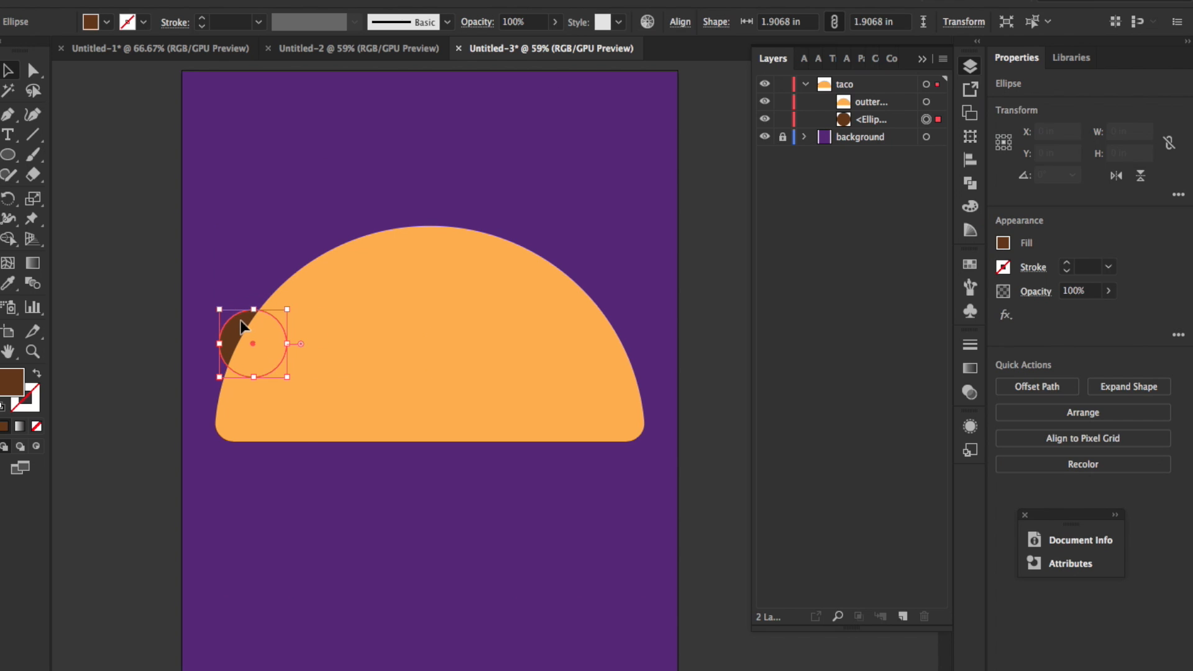
drag(243, 316, 243, 320)
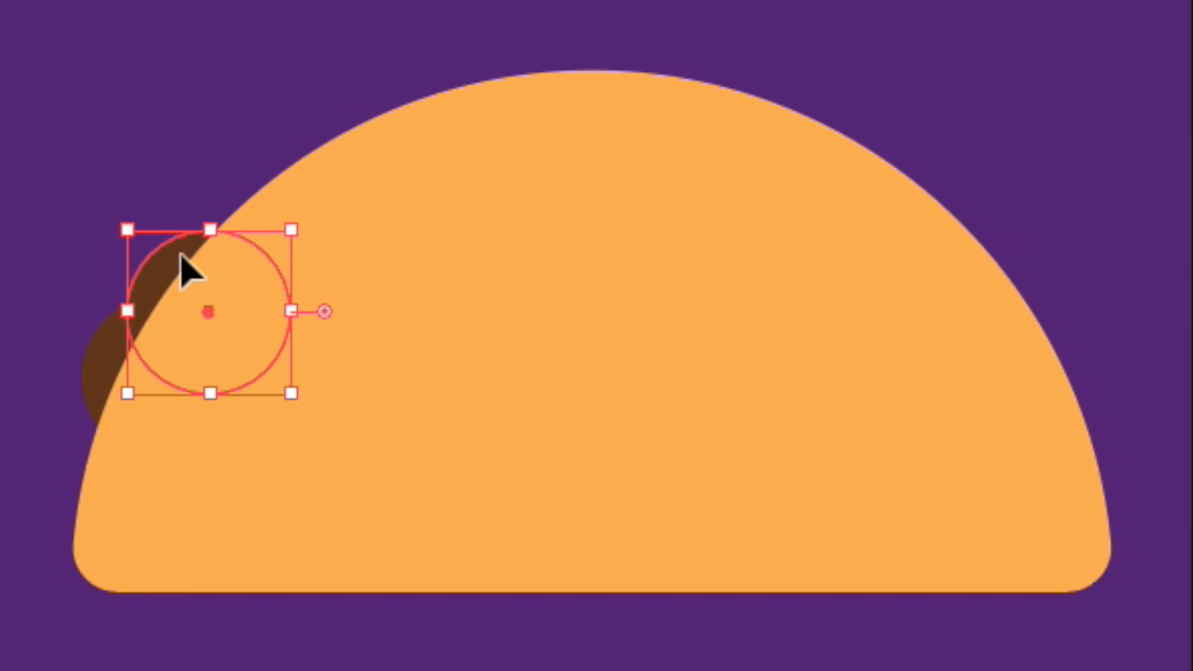
drag(181, 256, 418, 98)
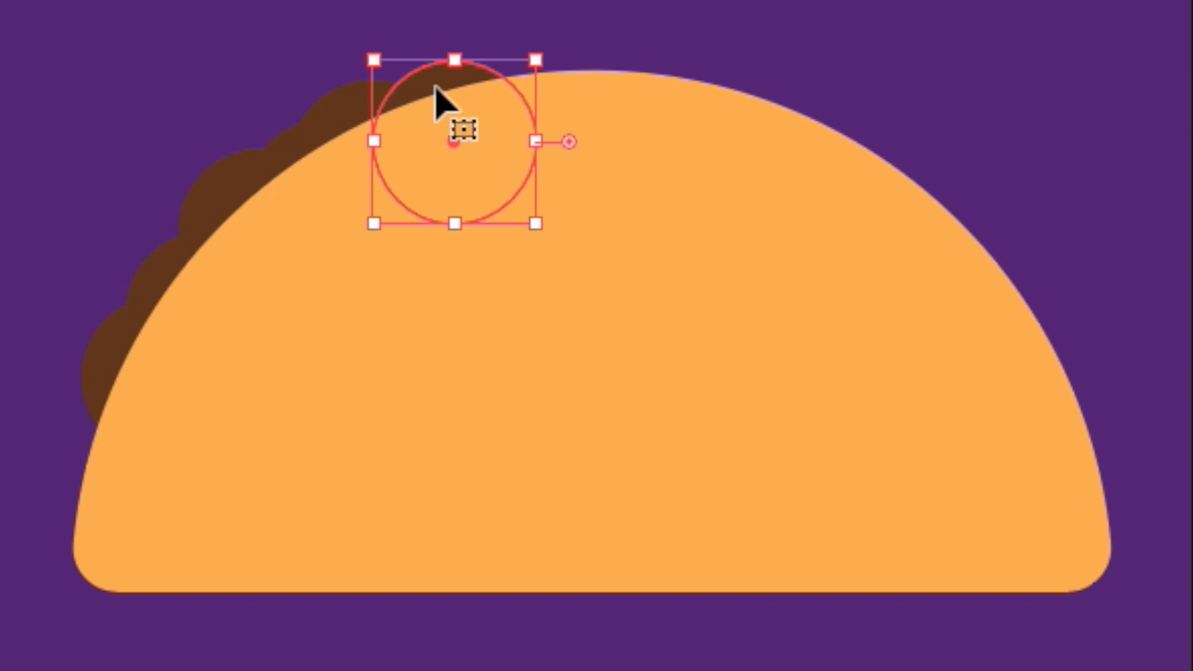
drag(491, 87, 659, 49)
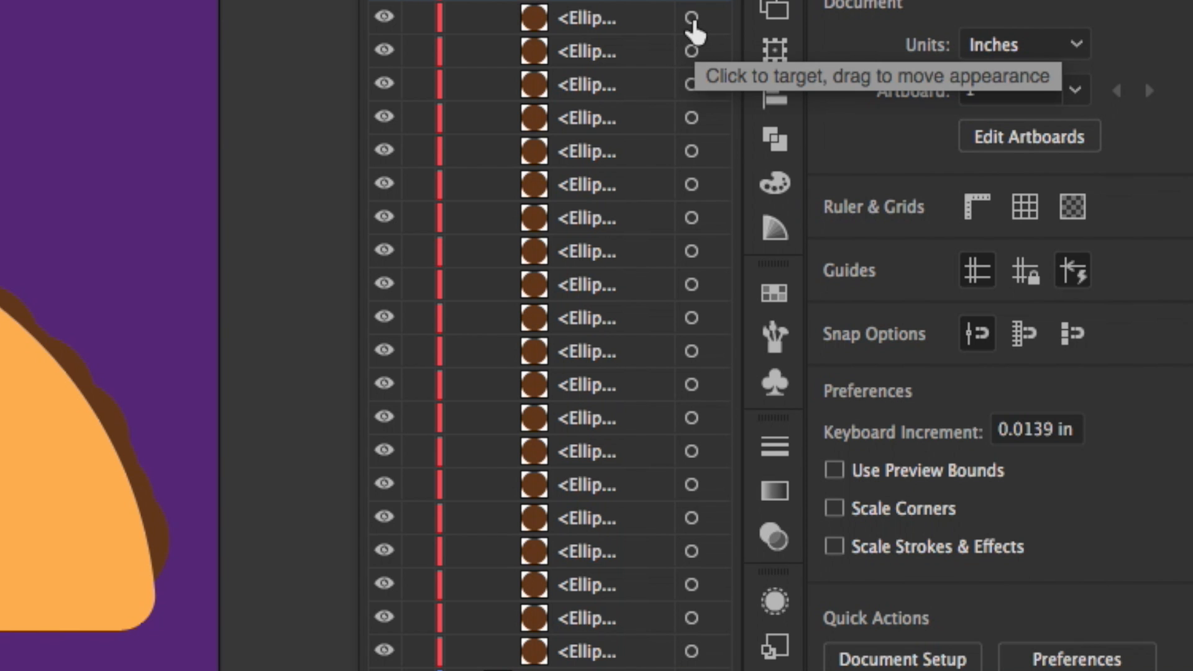
Step: Select all the brown circles behind the shell, unite them into a single shape with Pathfinder, and deselect it
click(683, 227)
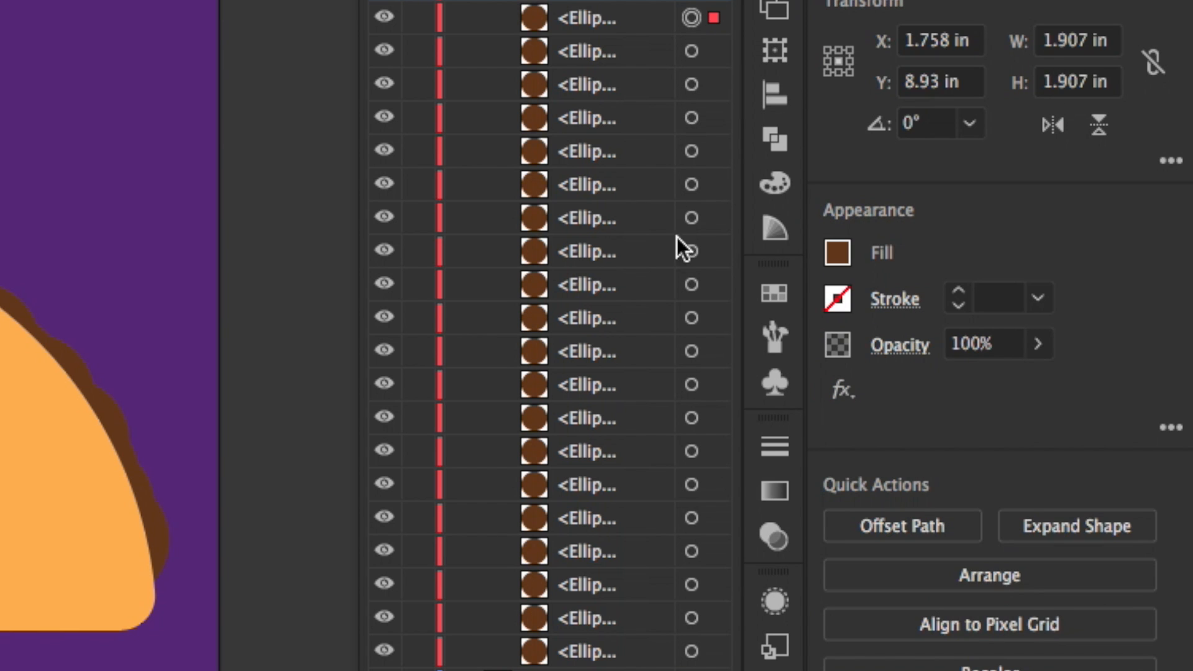
shift+click(691, 651)
shift+click(691, 618)
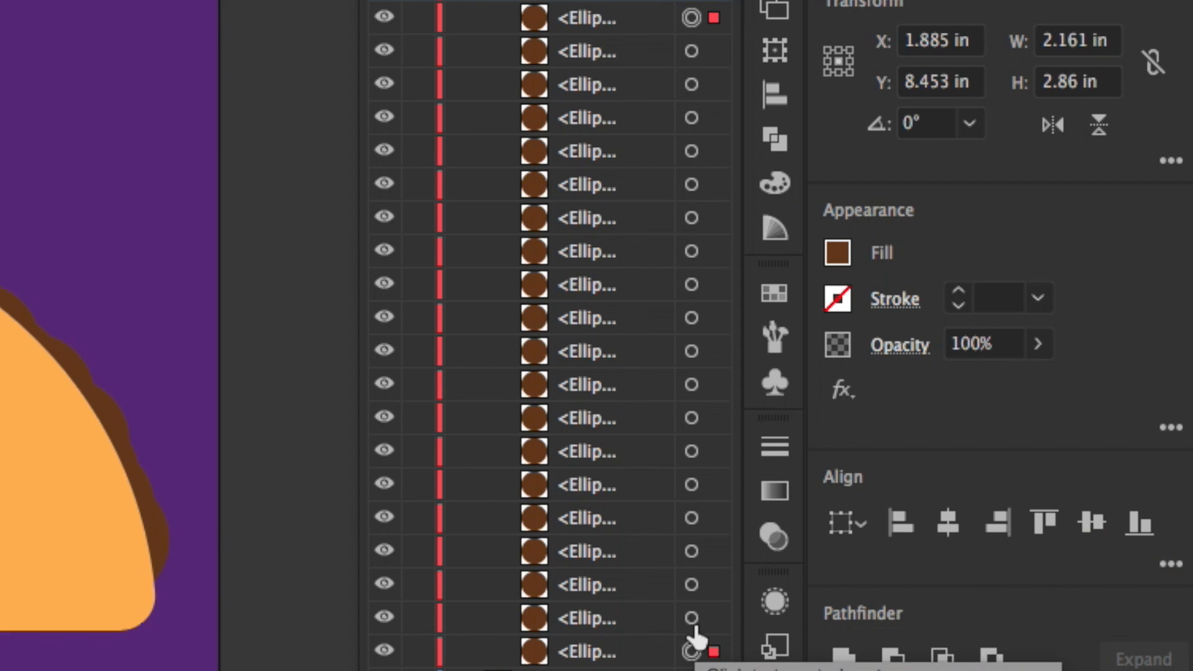
shift+click(691, 584)
shift+click(691, 552)
shift+click(691, 518)
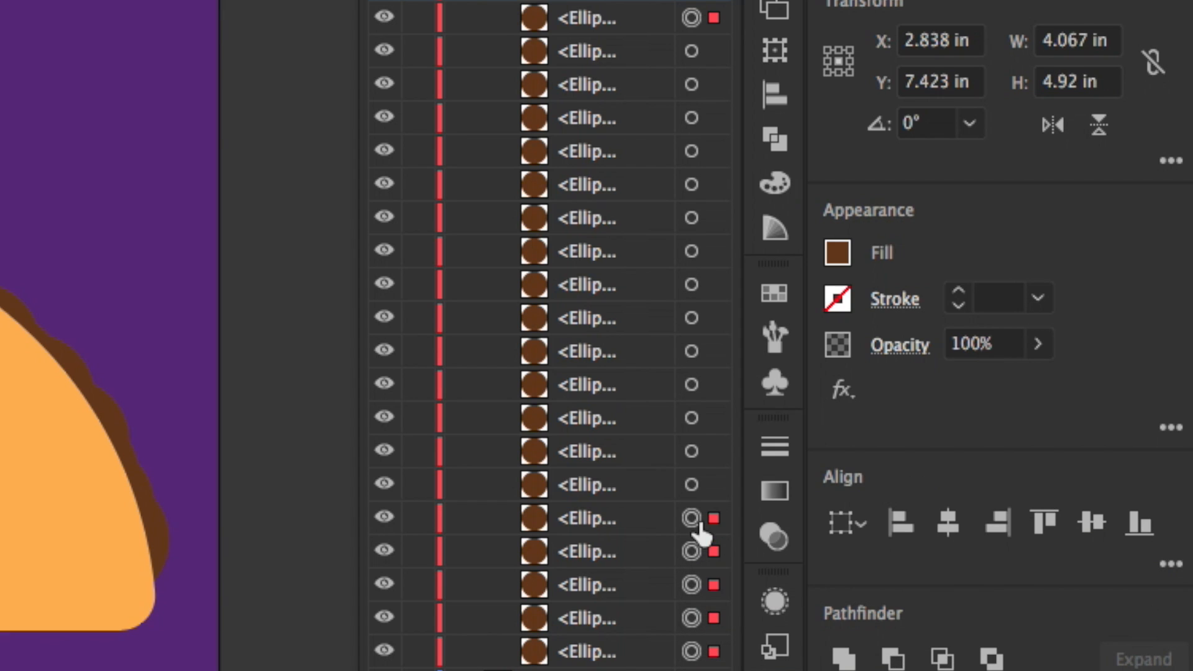
shift+click(691, 485)
shift+click(691, 451)
shift+click(691, 417)
shift+click(691, 384)
shift+click(691, 351)
shift+click(691, 317)
shift+click(691, 285)
shift+click(691, 251)
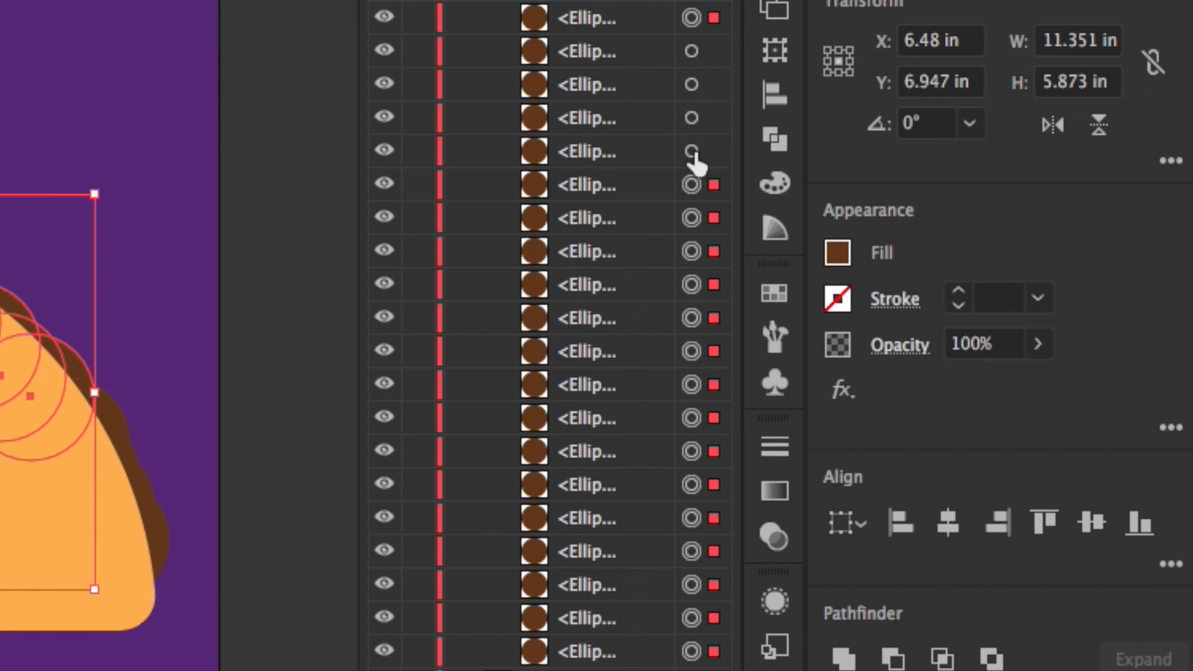
shift+click(691, 151)
shift+click(691, 118)
shift+click(691, 85)
shift+click(691, 51)
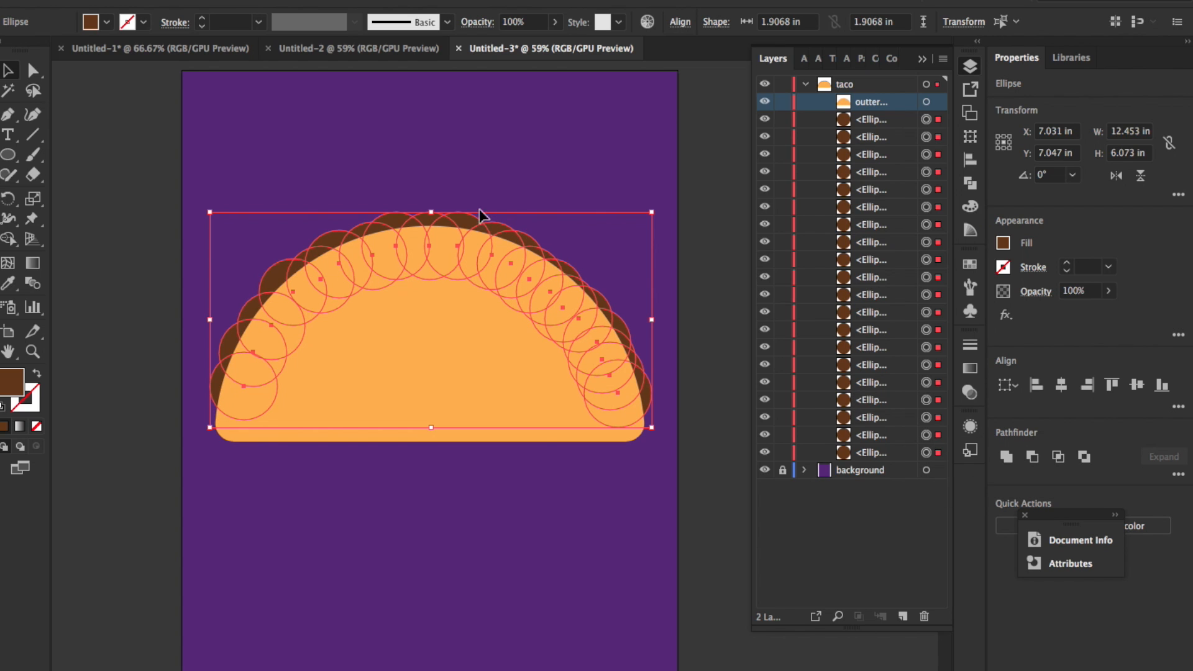
click(196, 6)
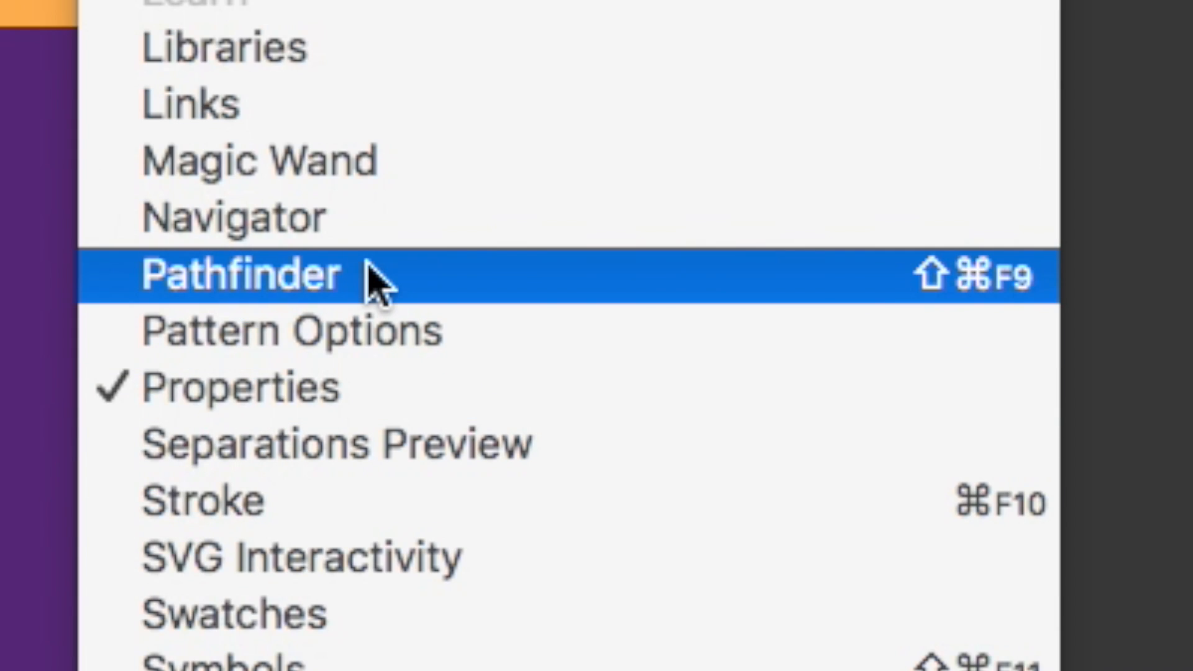
click(373, 283)
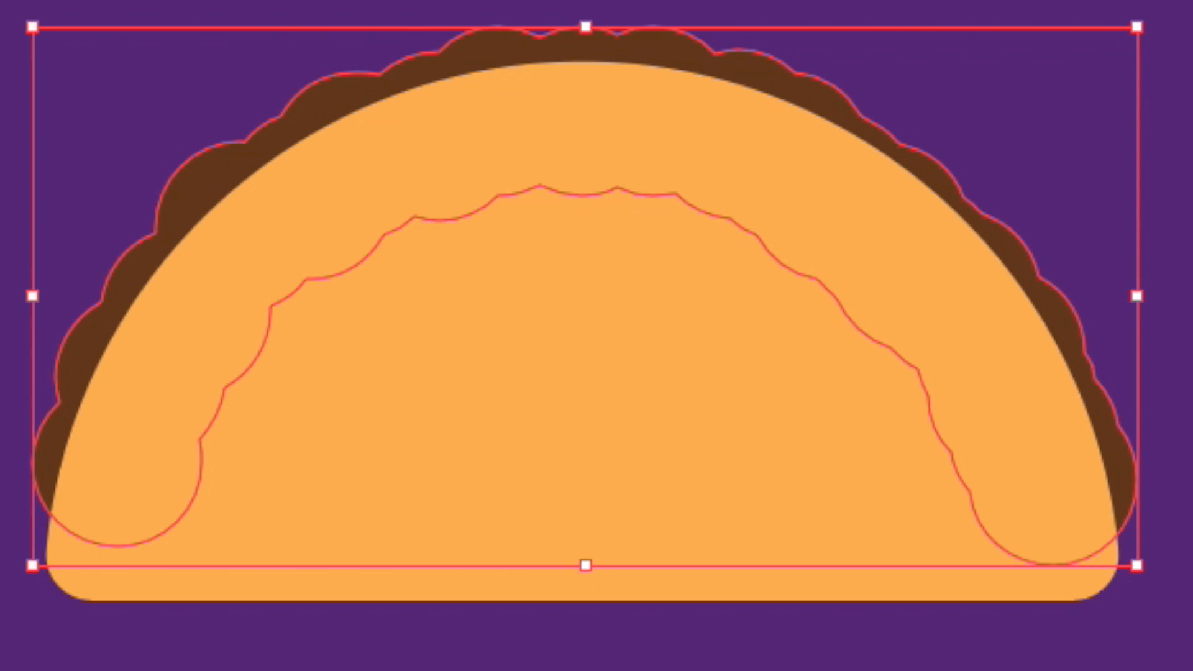
click(762, 483)
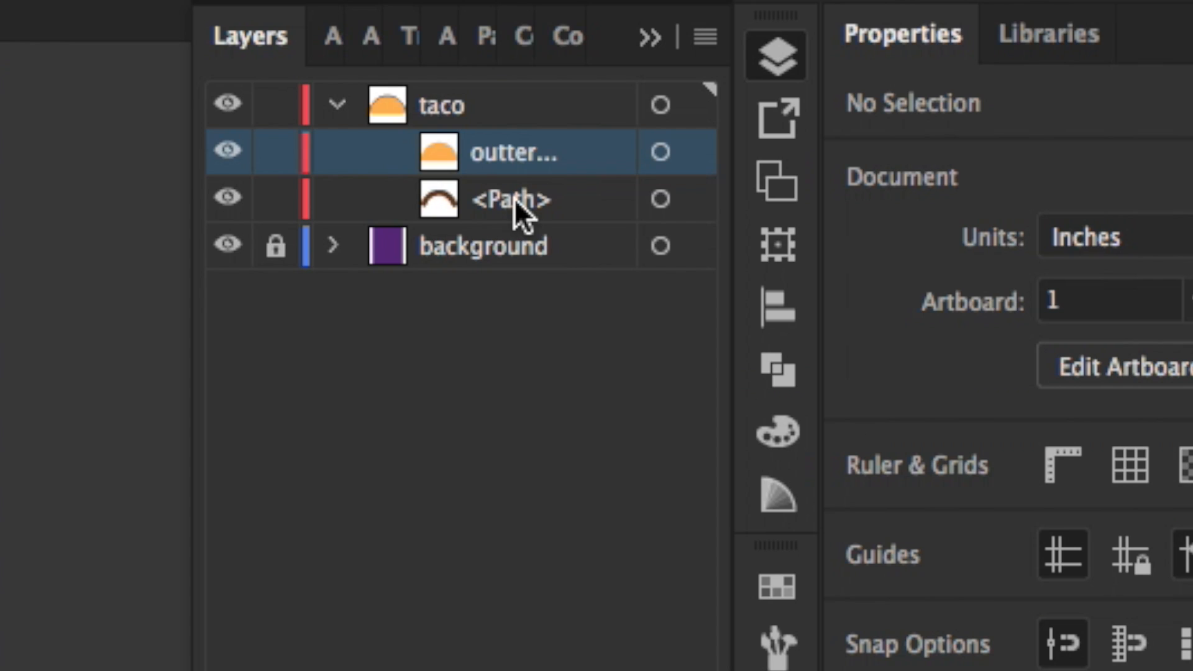
Step: Rename the merged brown path in the taco layer as "meat"
double_click(515, 199)
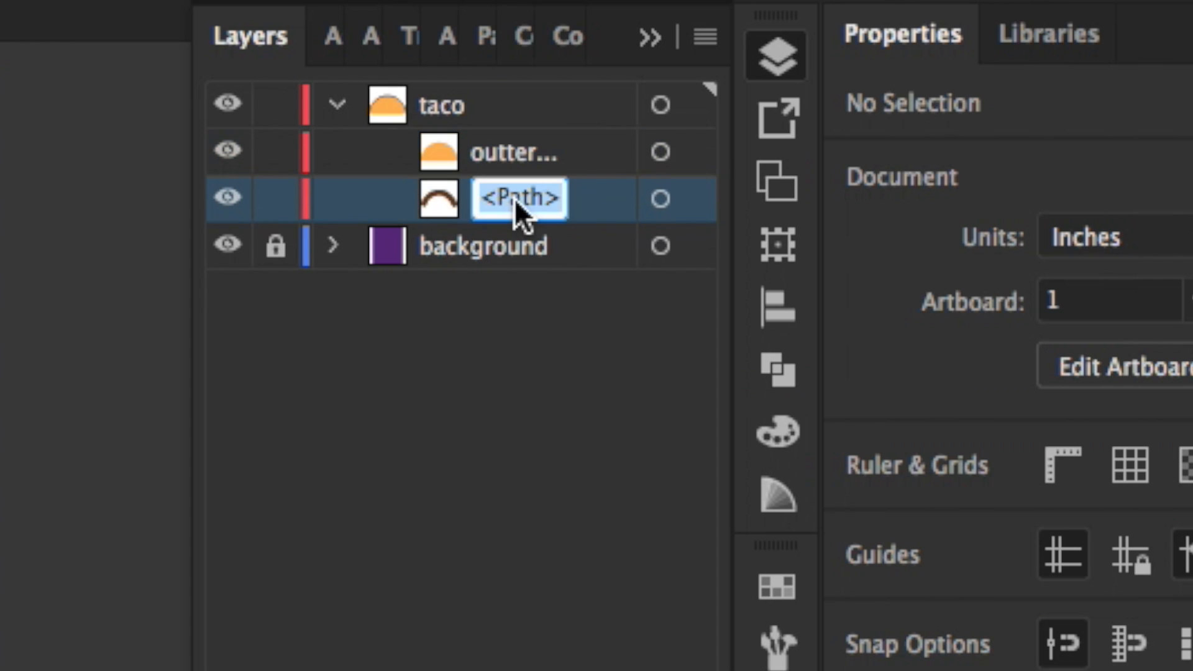
text(meat)
key(Return)
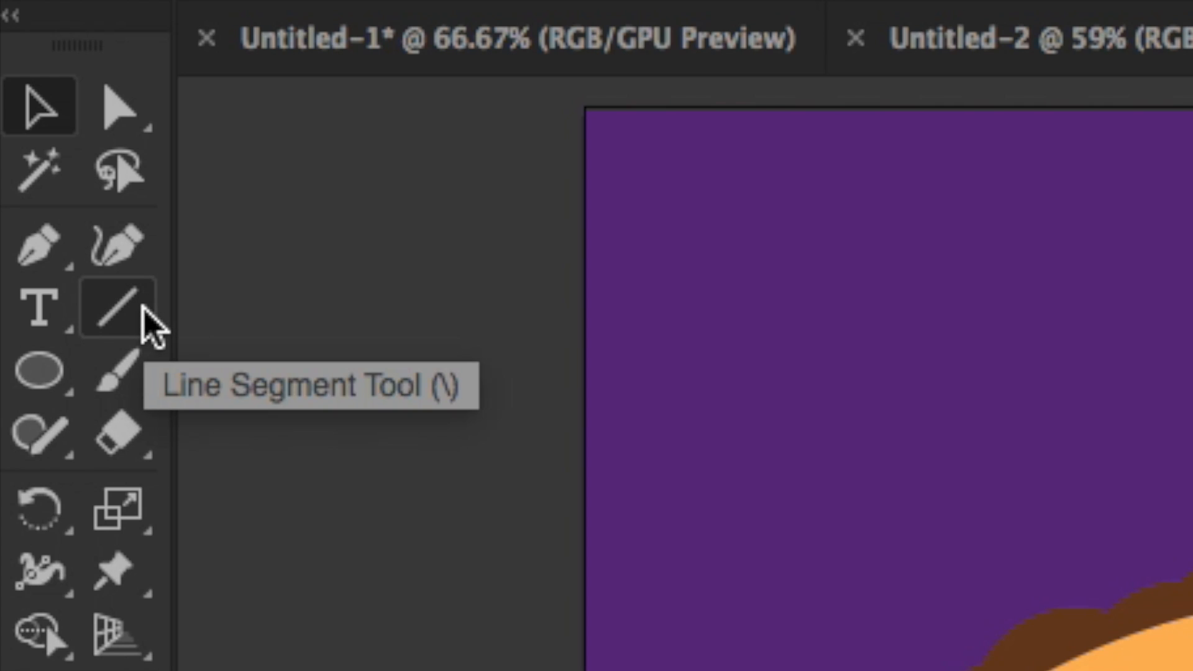
Step: Draw a short, nearly vertical yellow line near the shell's upper-left edge and thicken its stroke beyond 6 pt
click(143, 308)
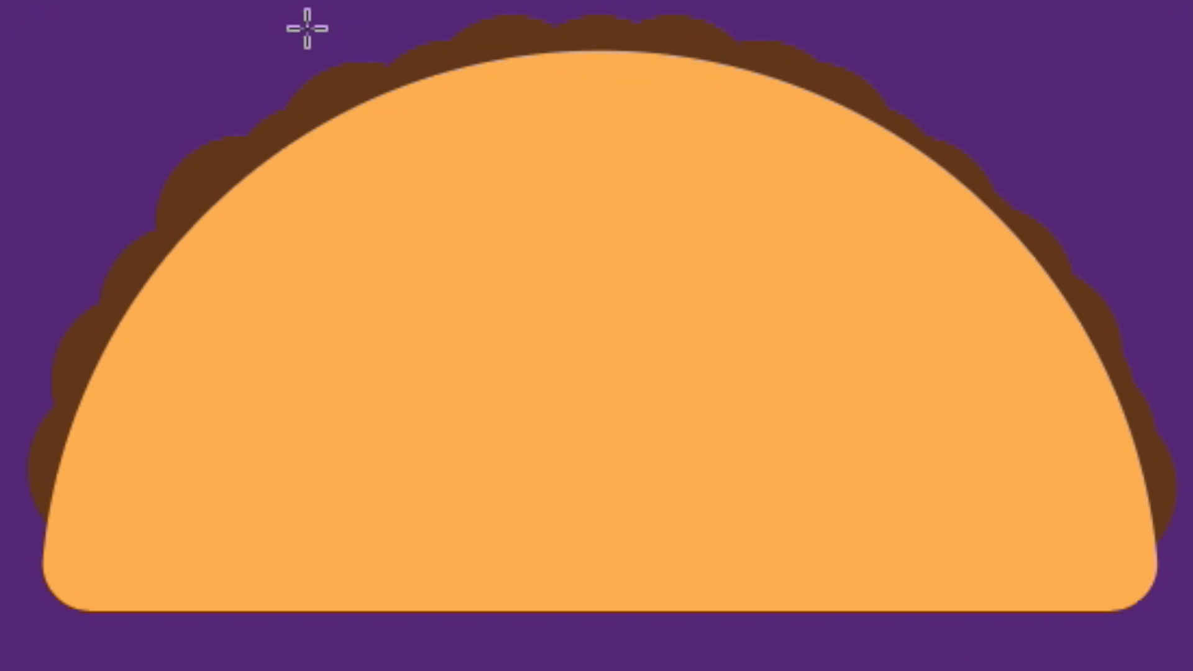
drag(305, 25, 302, 119)
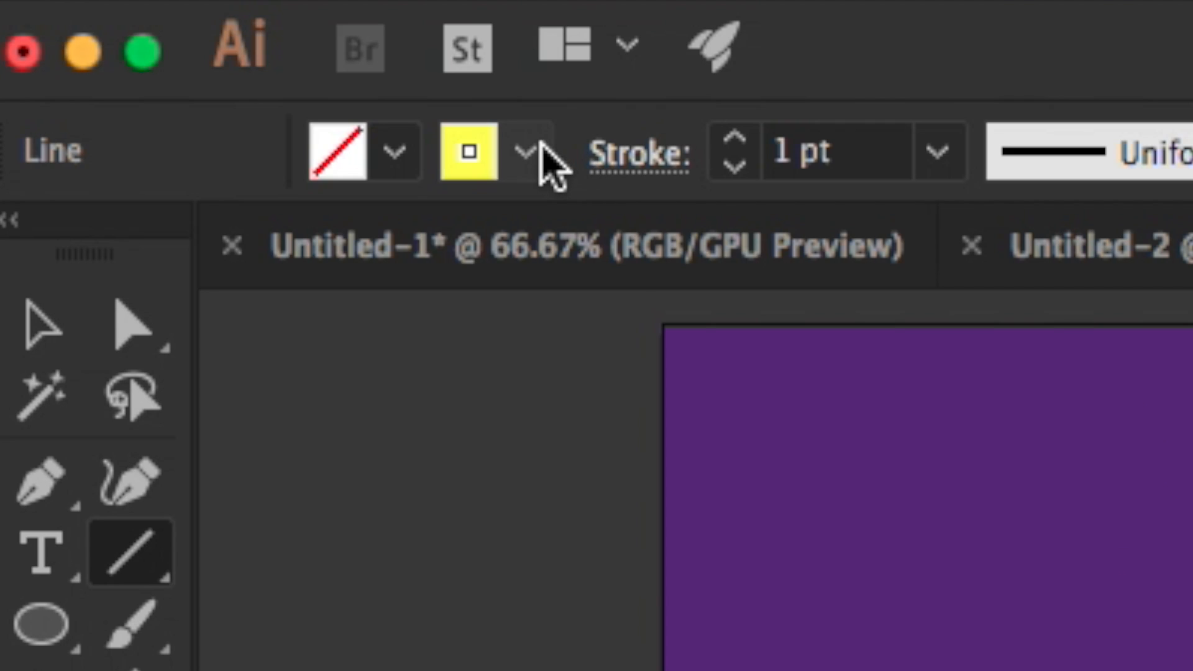
click(527, 152)
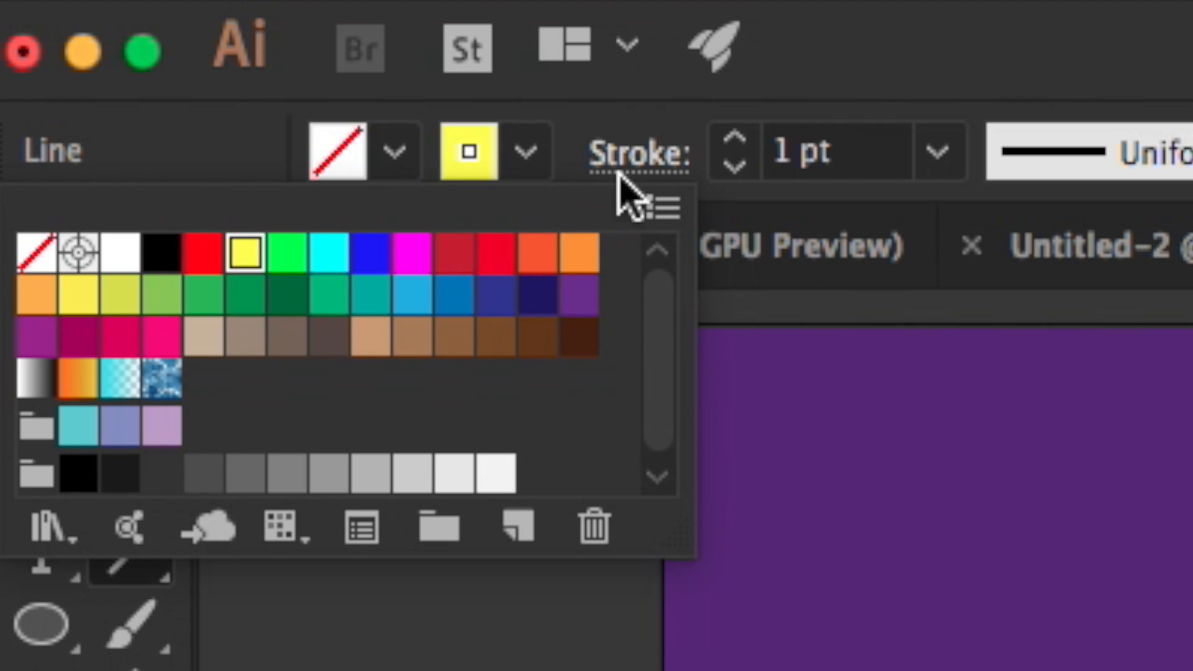
click(739, 138)
click(738, 138)
click(739, 138)
click(738, 138)
click(738, 138)
click(738, 138)
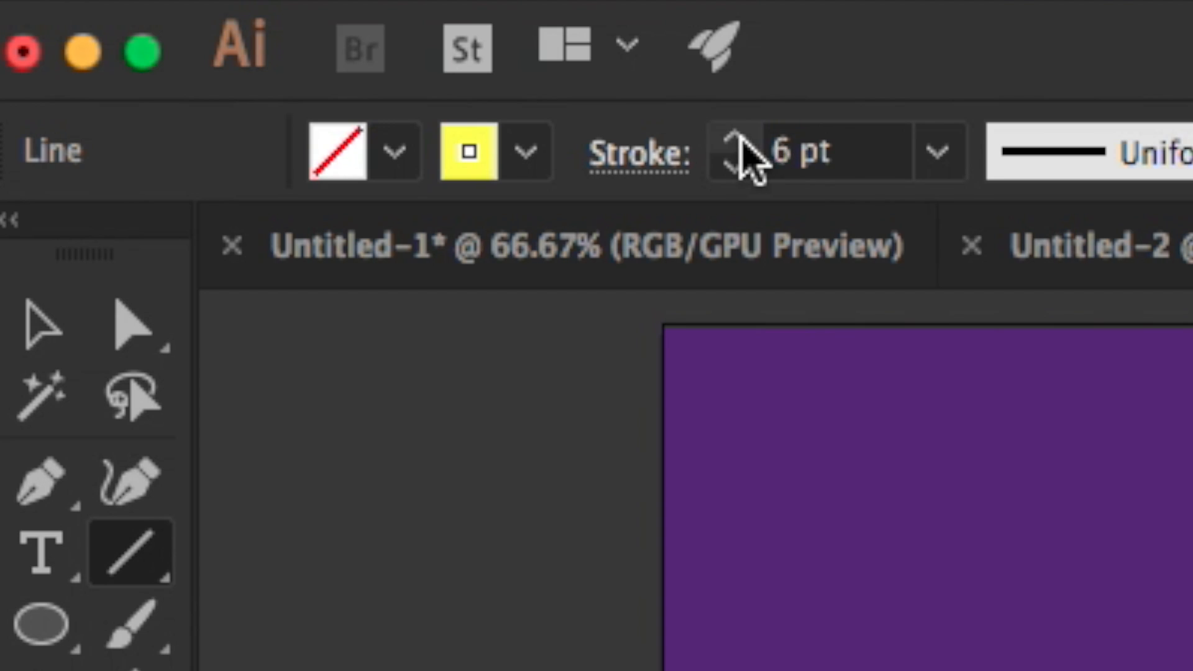
click(741, 138)
click(741, 138)
click(741, 138)
click(741, 138)
click(741, 137)
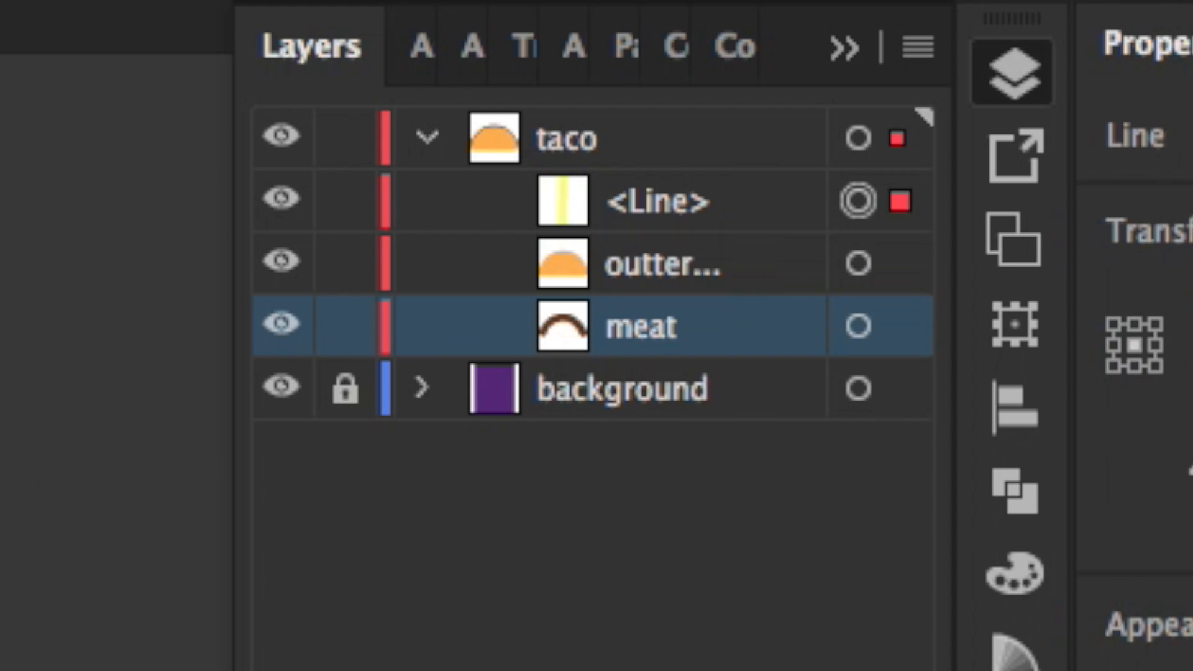
Step: Stack the yellow line between the shell and the meat, and place copies at varied tilts along the taco's curved edge
drag(715, 193, 737, 318)
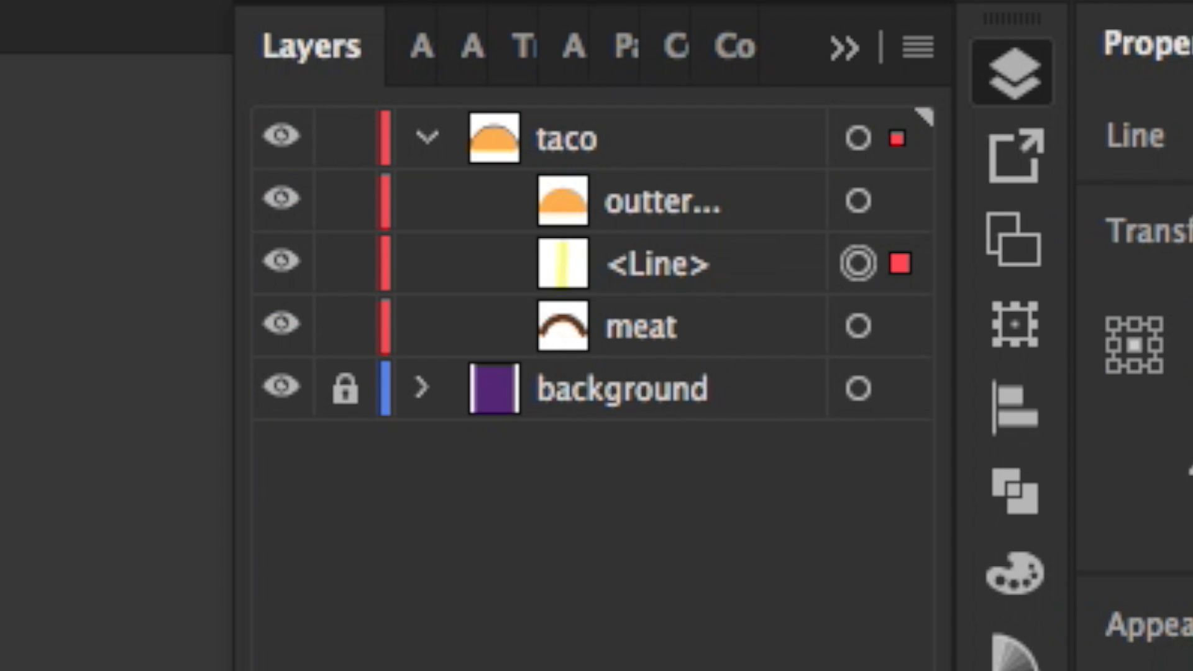
drag(315, 231, 311, 253)
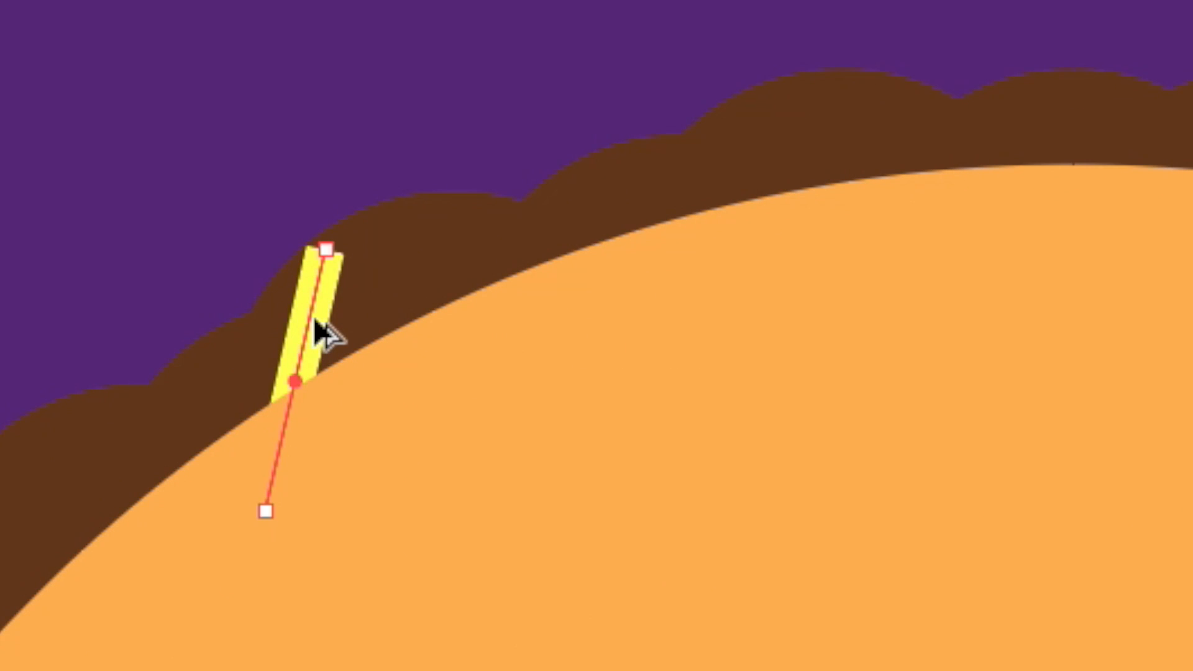
drag(320, 325, 418, 252)
drag(504, 90, 591, 115)
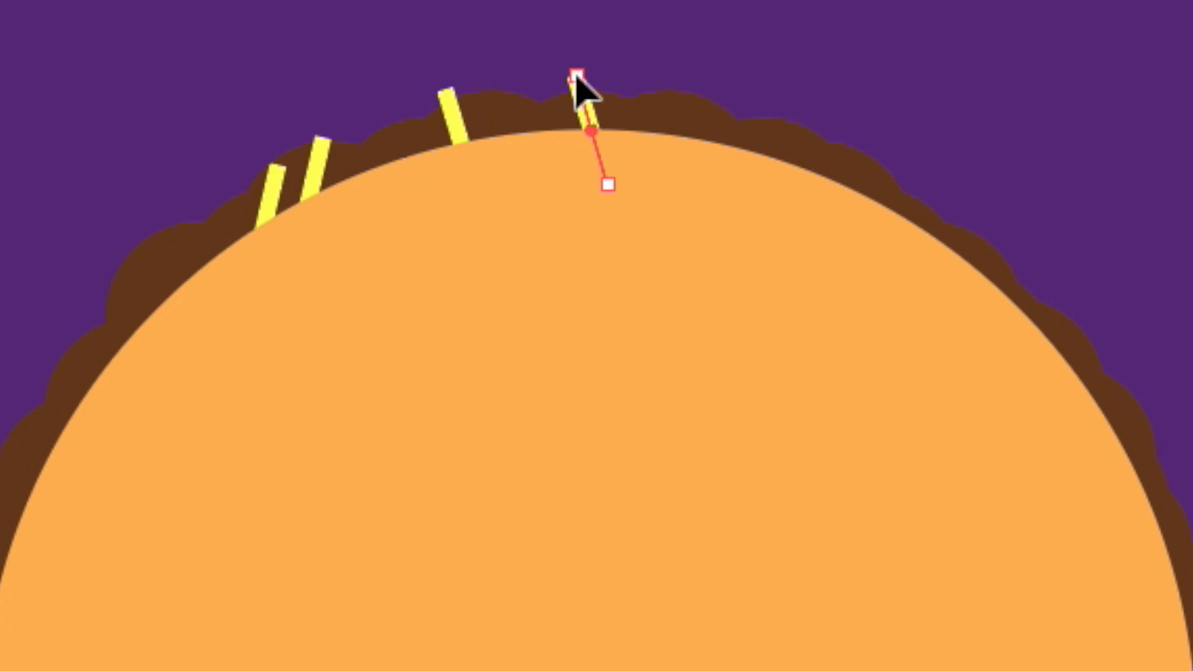
drag(574, 75, 648, 88)
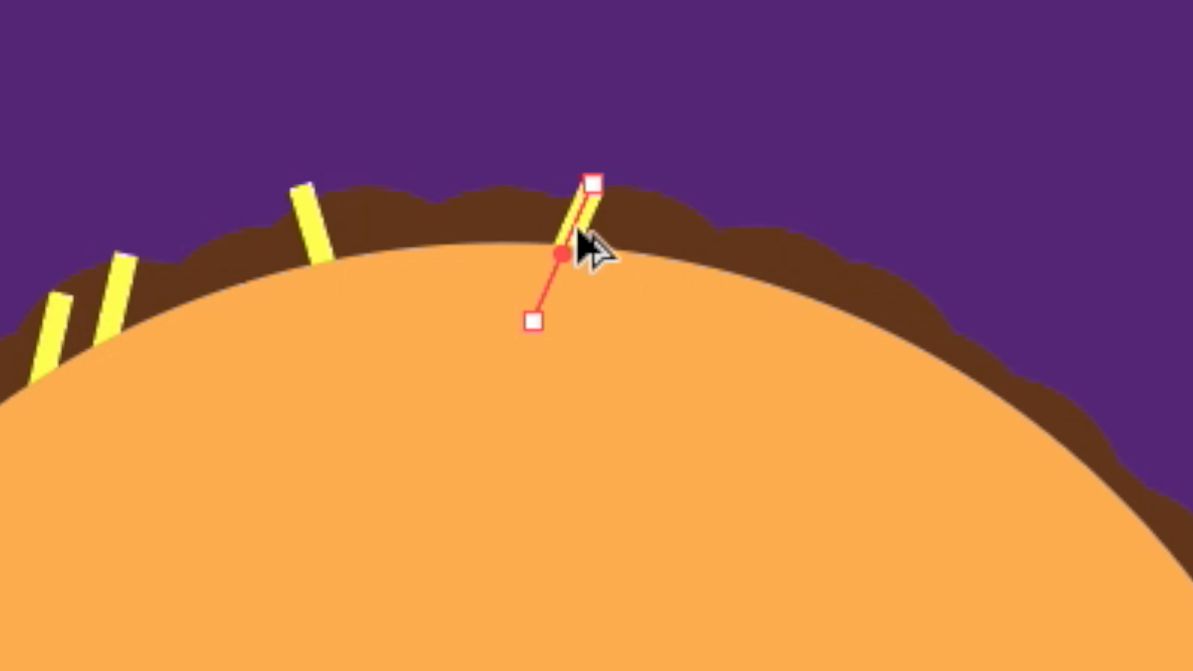
drag(579, 231, 763, 289)
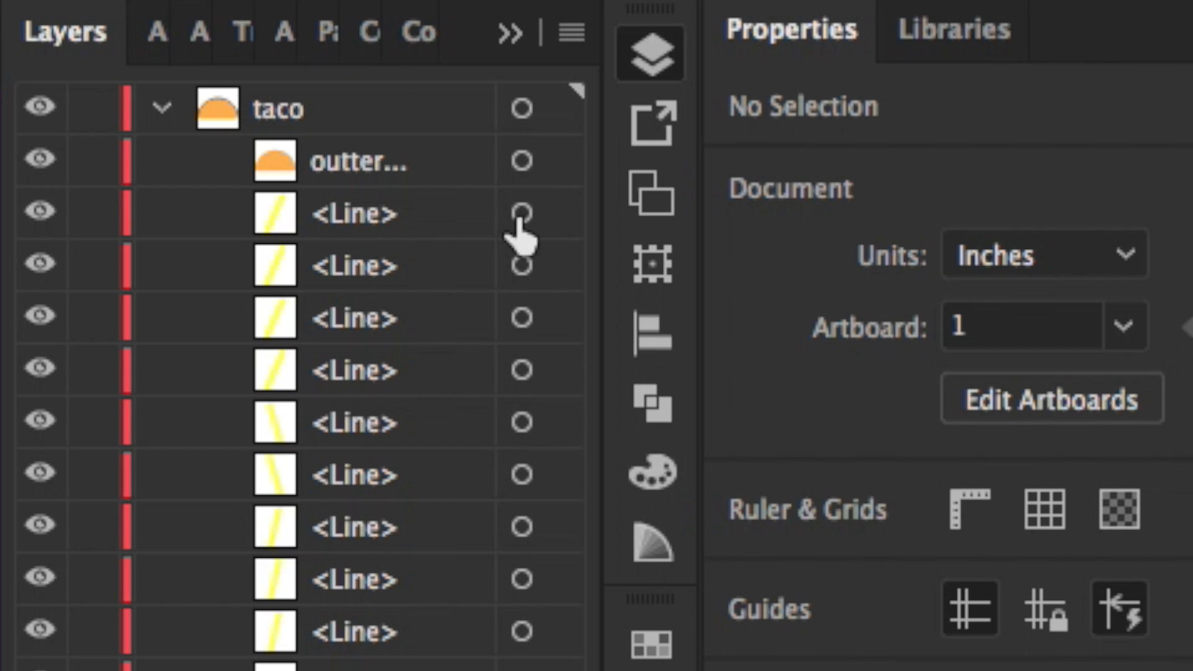
Step: Select all the yellow lines in the taco layer and collect them in a new sublayer
click(522, 213)
shift+click(522, 631)
shift+click(522, 579)
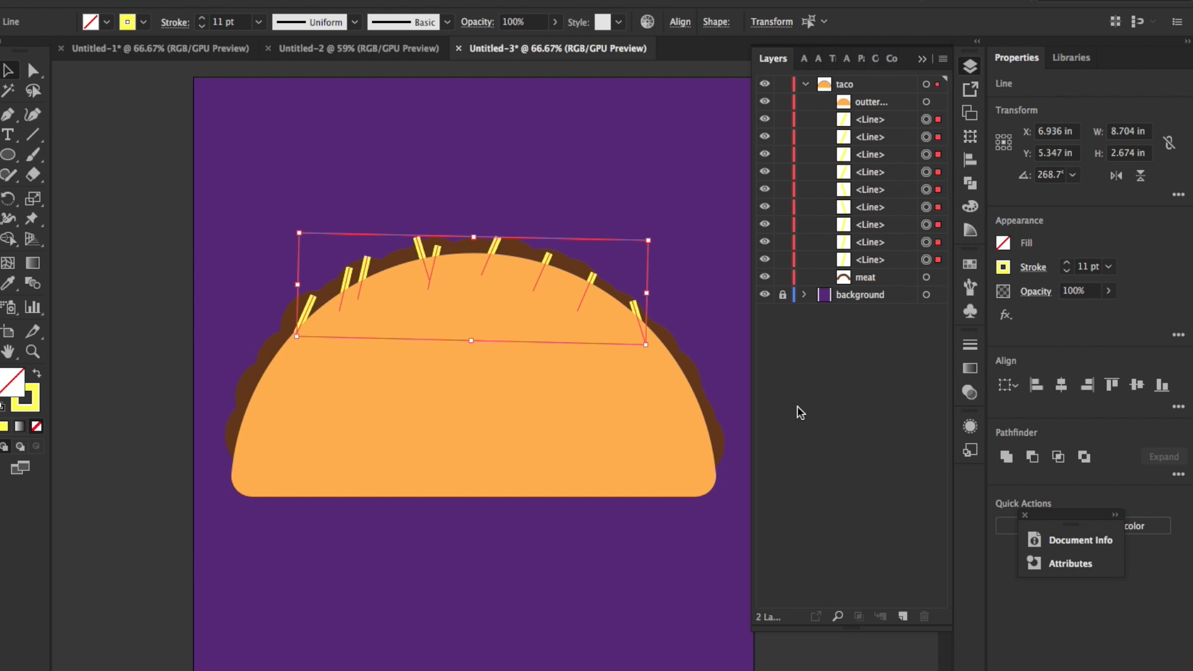
click(1010, 454)
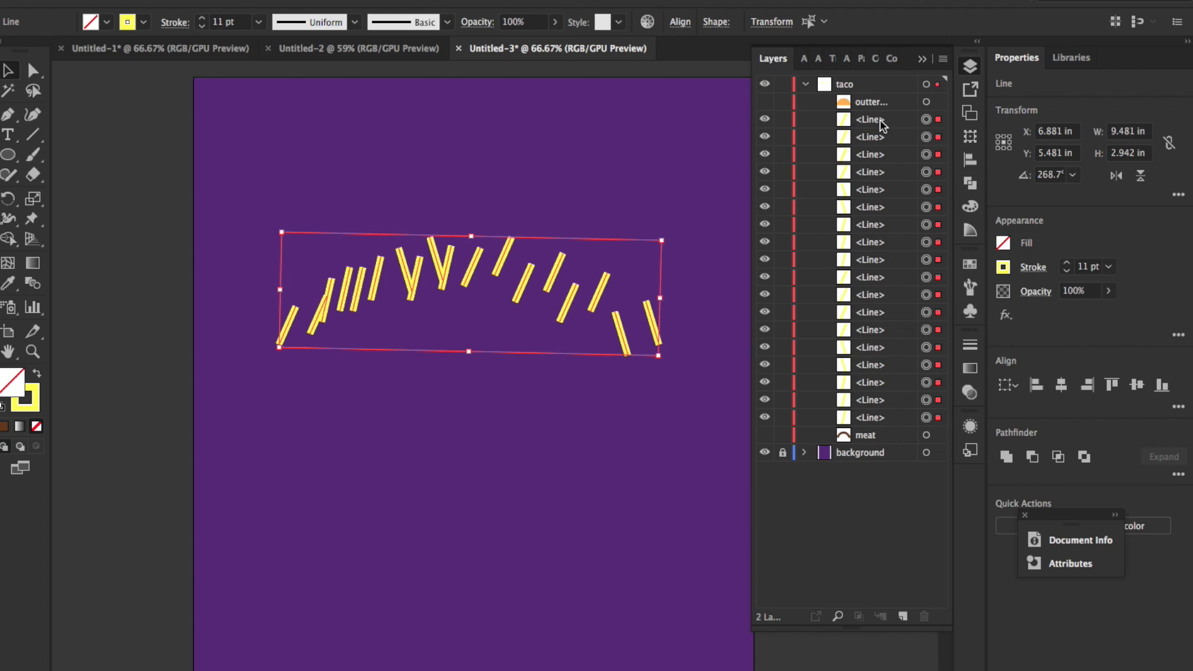
click(883, 124)
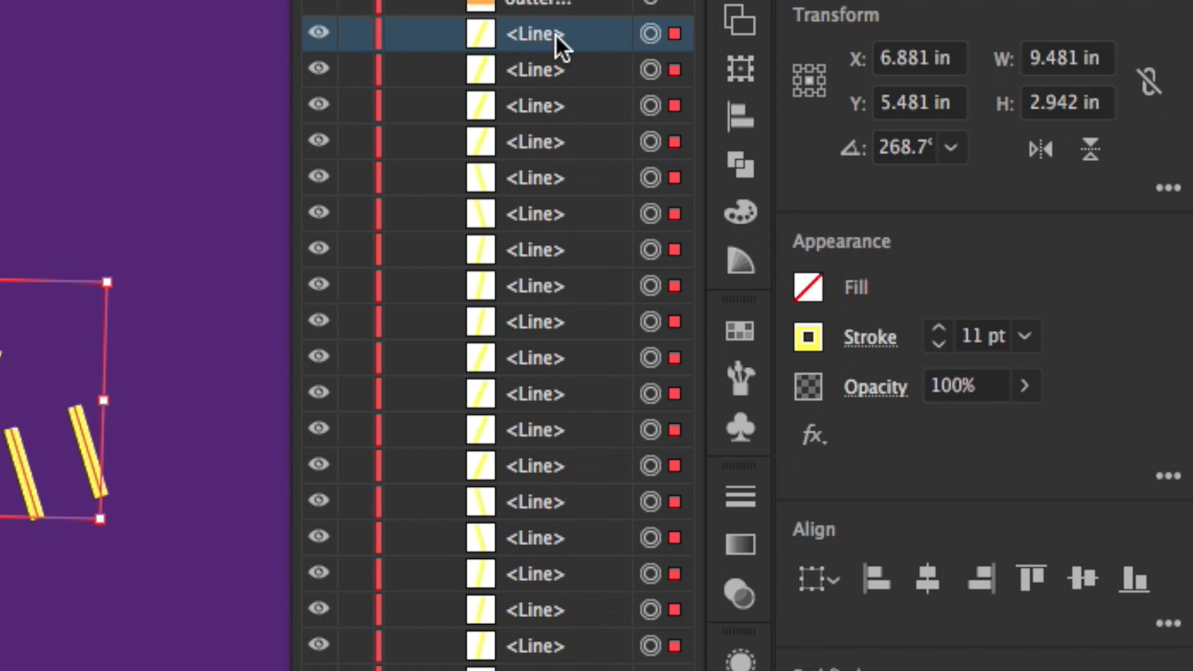
shift+click(568, 646)
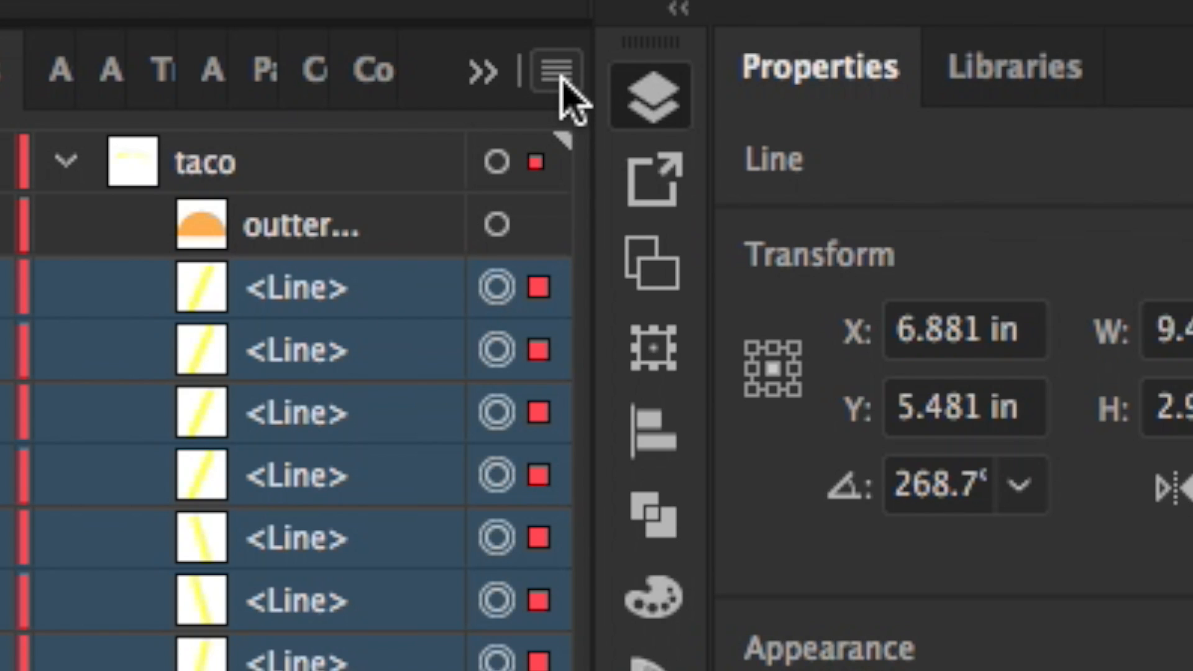
click(557, 71)
click(658, 320)
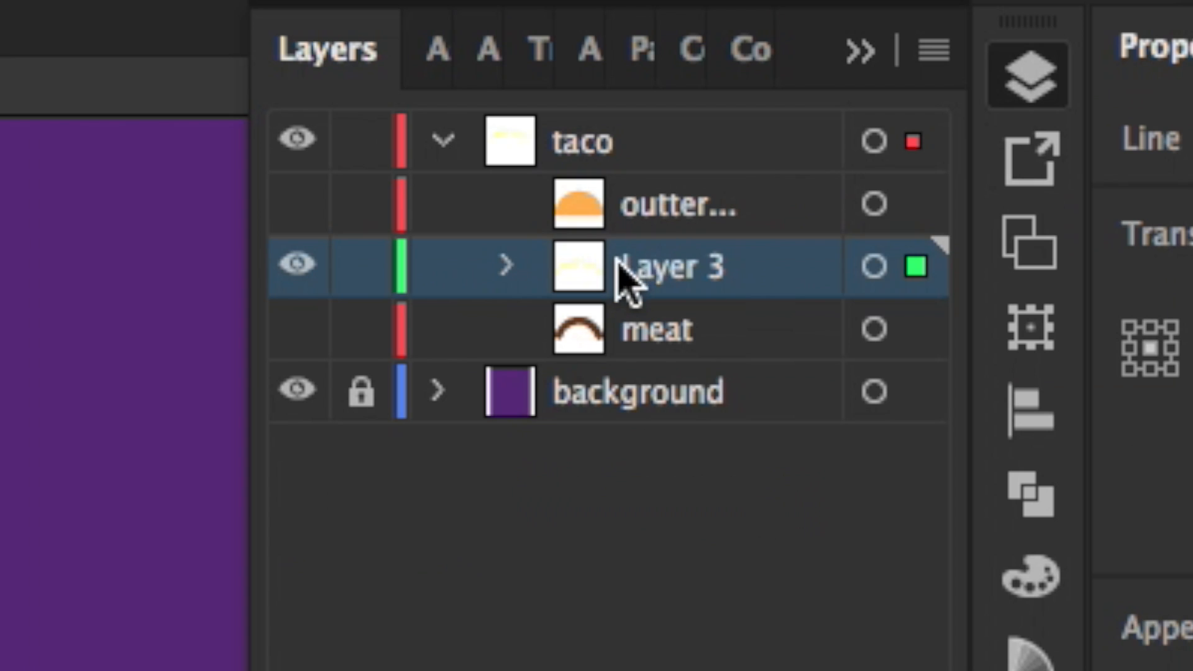
Step: Rename the sublayer holding the yellow lines as "cheese"
click(717, 214)
double_click(717, 213)
click(727, 277)
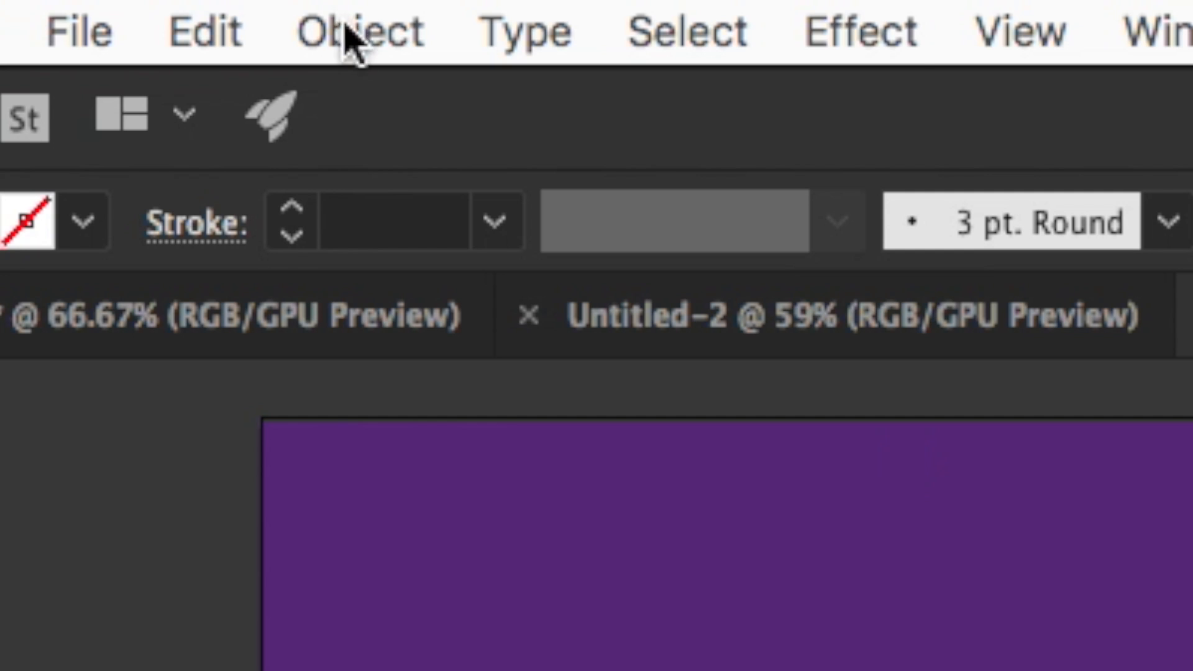
Step: Convert the cheese lines into filled shapes with Outline Stroke
click(350, 34)
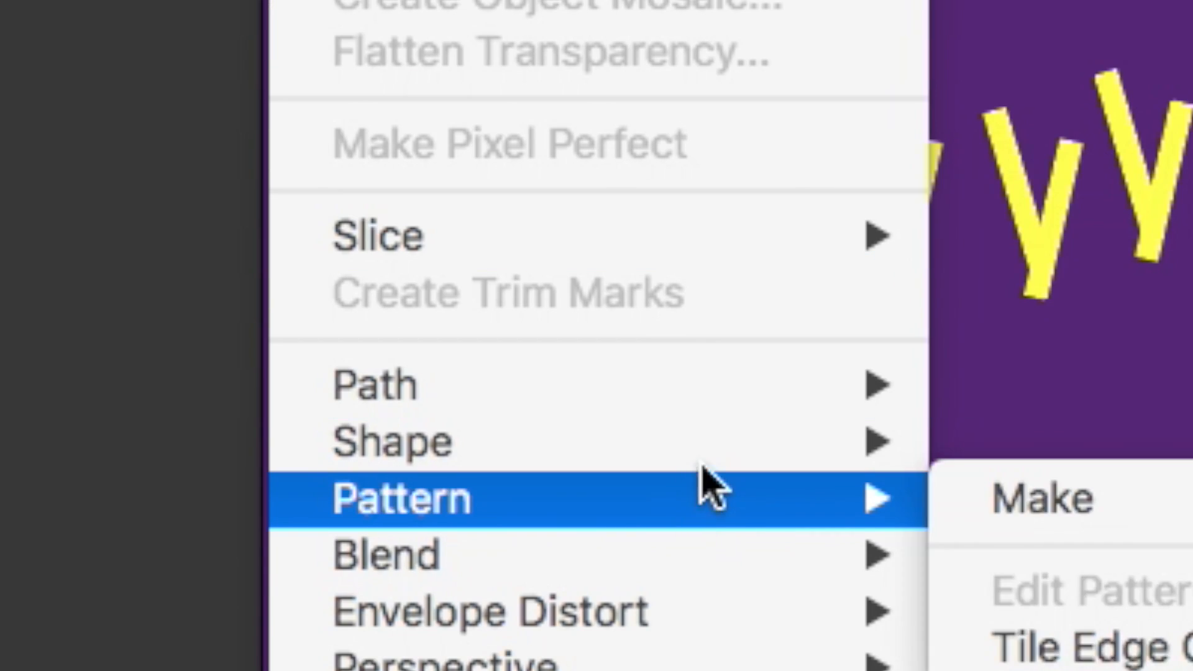
mouse_move(684, 383)
click(597, 187)
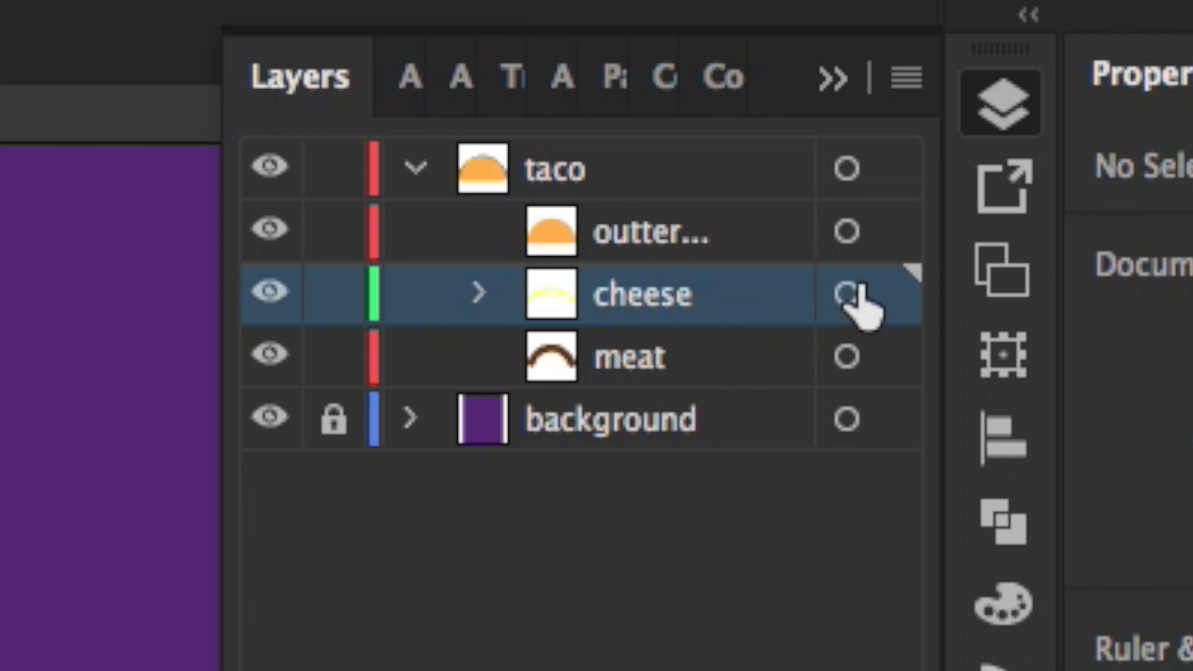
Step: Duplicate the cheese strips into a new sublayer above cheese and fill the copies with green R=0 G=146 B=69
click(848, 294)
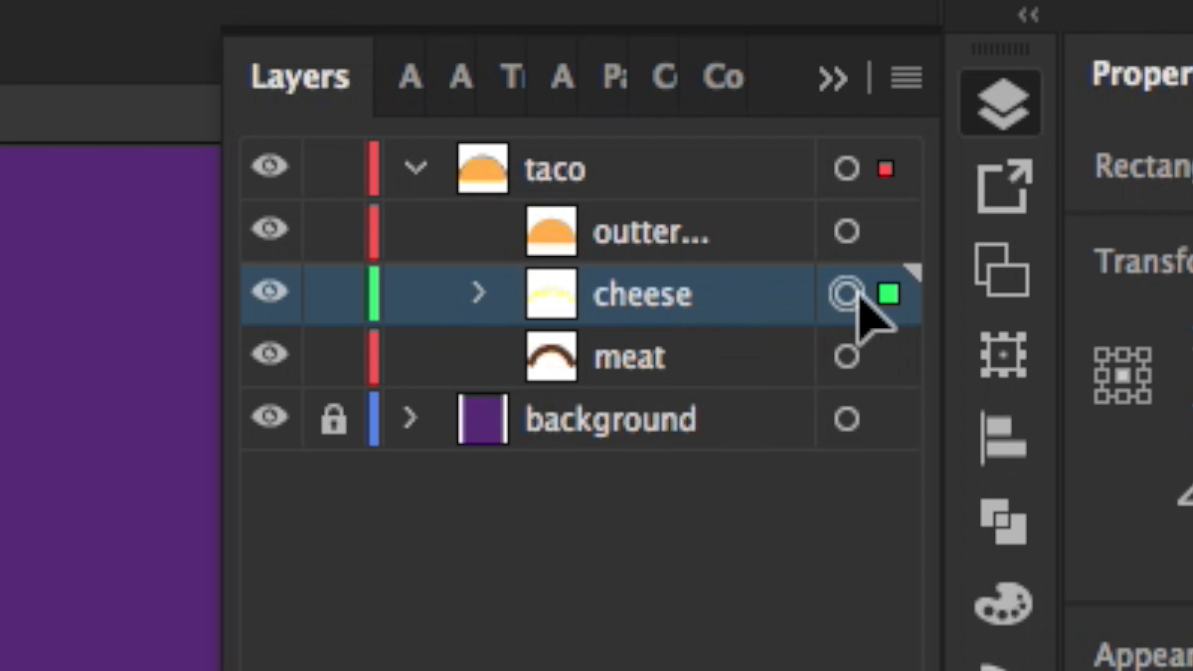
click(765, 335)
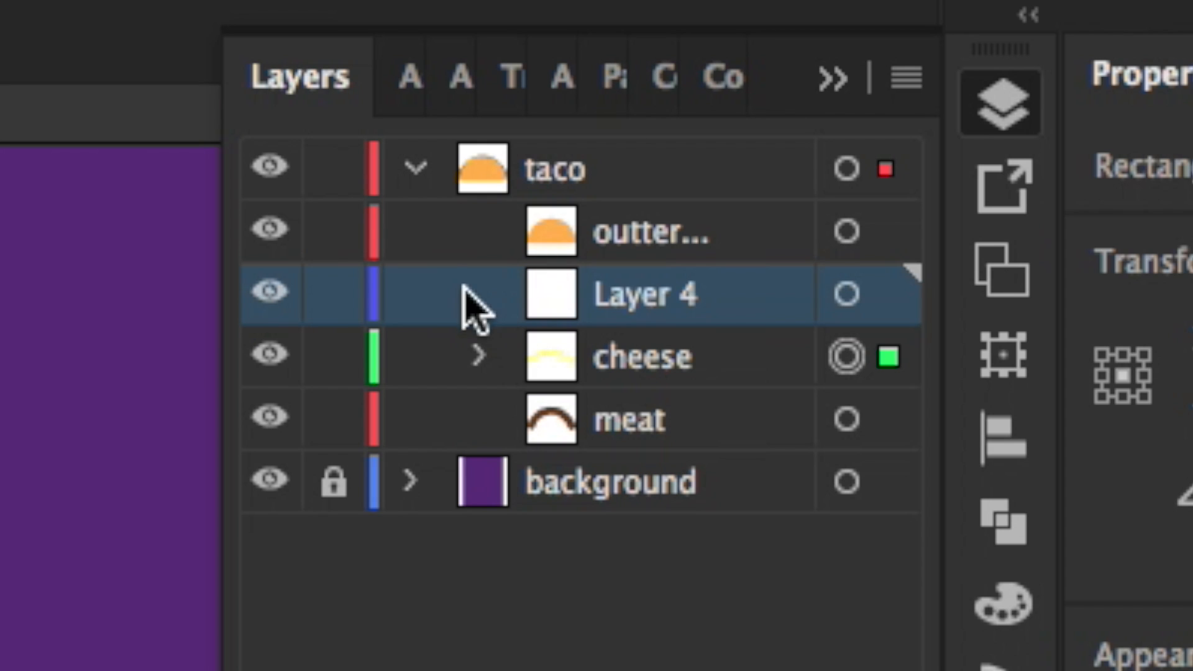
click(847, 293)
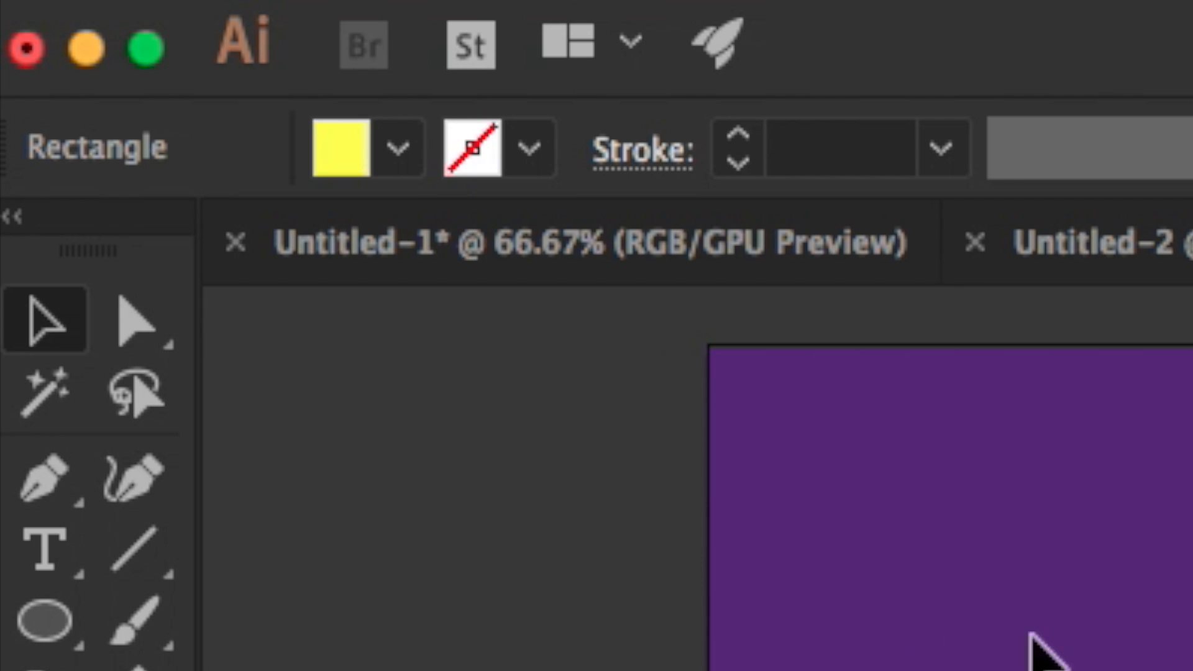
click(398, 147)
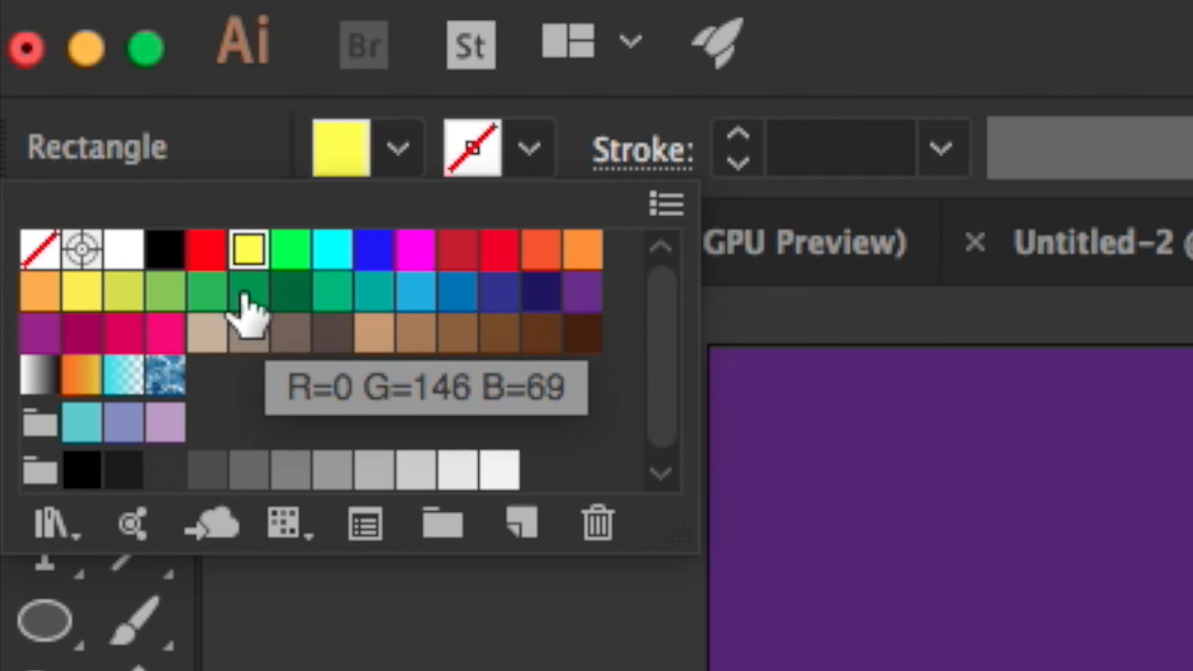
click(219, 303)
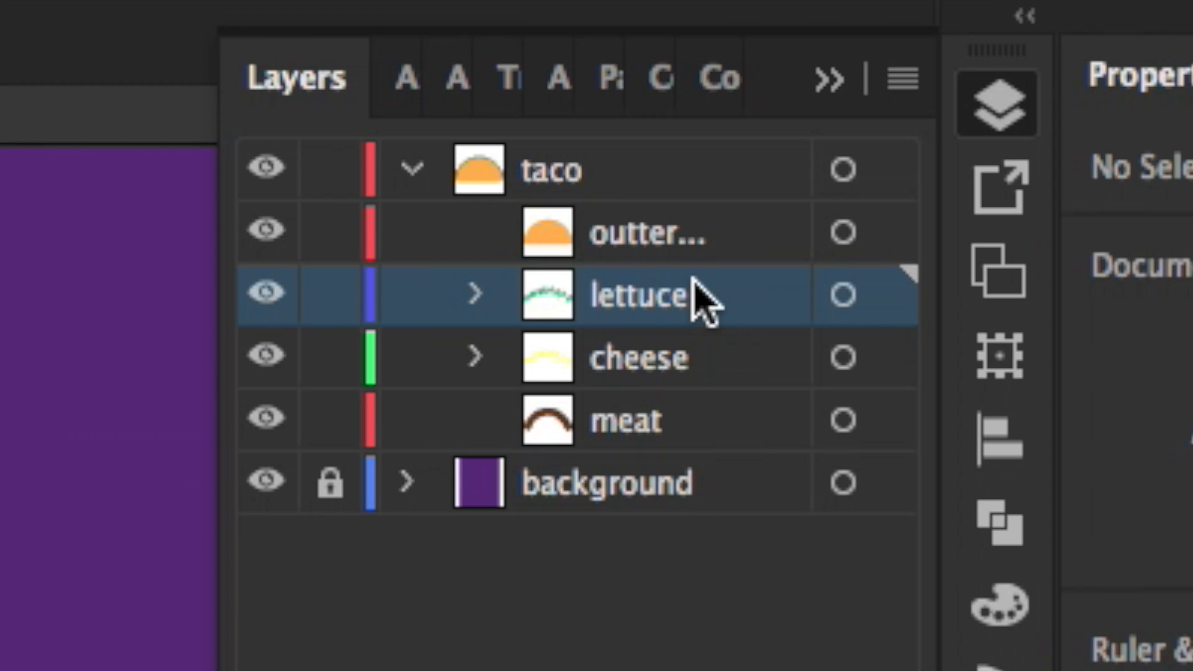
Step: Stack the lettuce sublayer between cheese and meat, and nudge its green strips down and to the right
drag(698, 293, 704, 404)
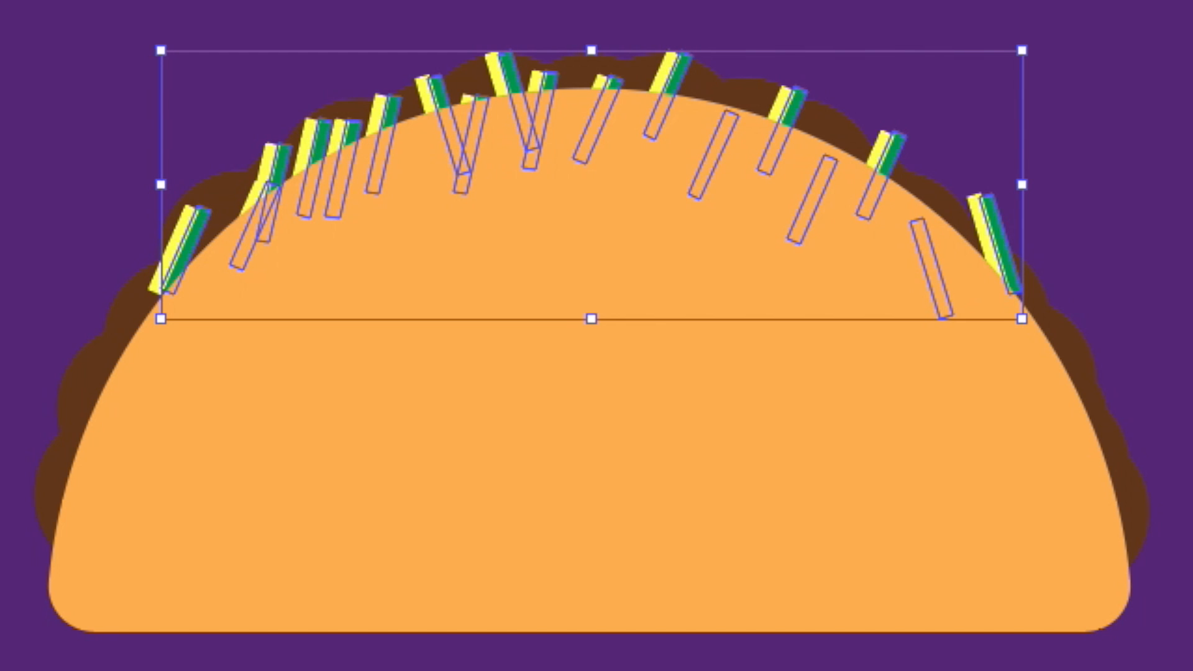
key(Down)
key(Down)
key(Down)
key(Down)
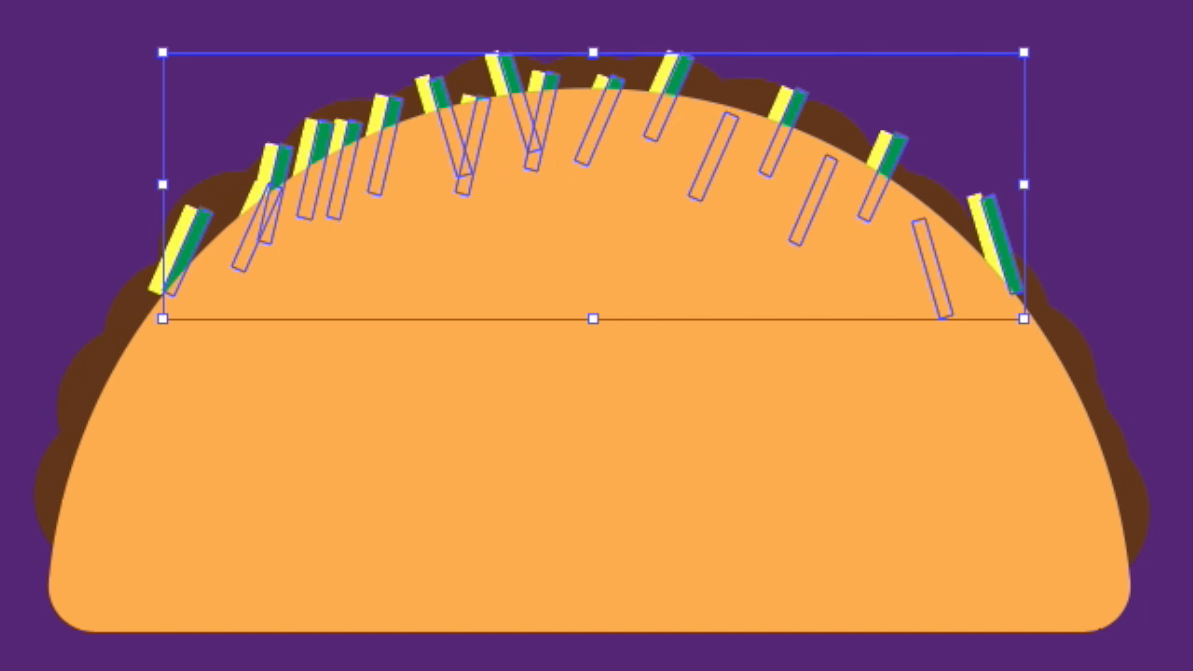
key(Down)
key(Down)
key(Down)
key(Right)
key(Right)
key(Right)
key(Right)
key(Right)
key(Right)
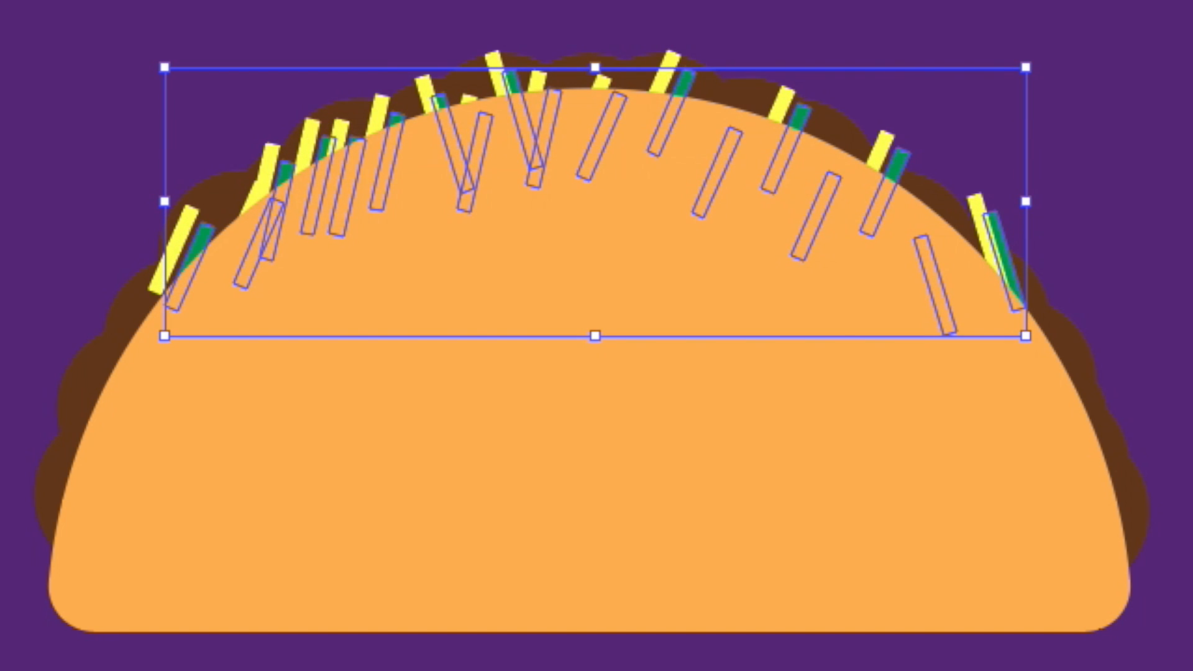
Step: Delete the single green strip at the far right end of the taco's curved edge
key(ctrl+shift+a)
click(1019, 263)
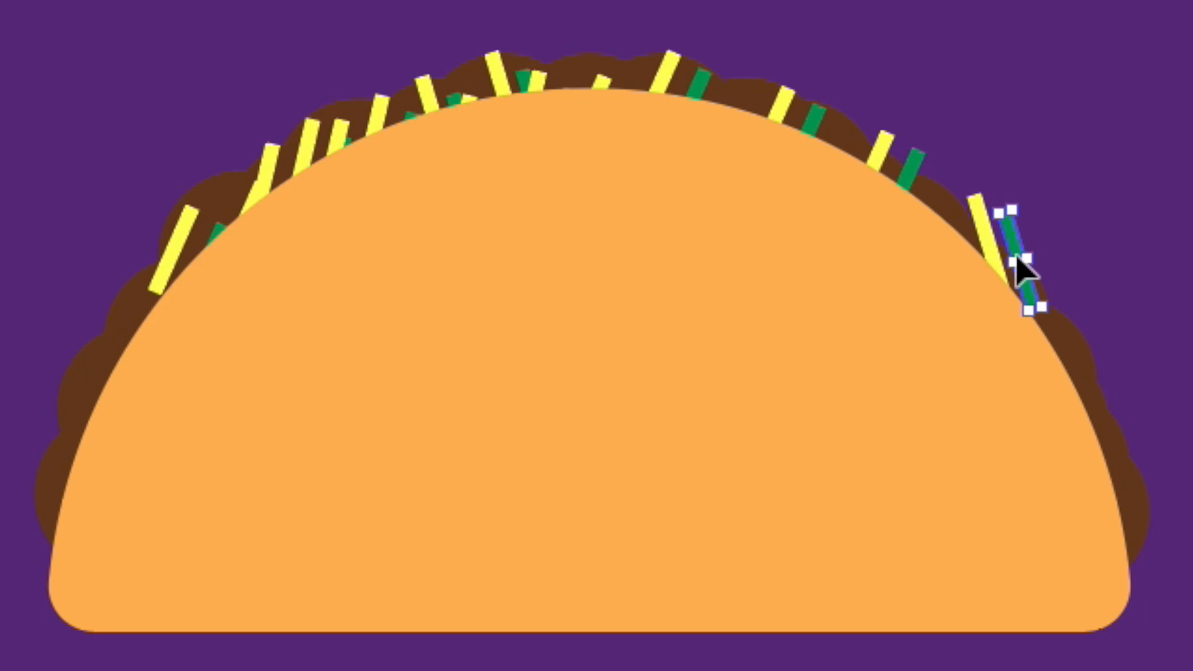
key(Delete)
Step: Nudge the remaining green strips up and further right, and place offset copies of the whole set along the taco
key(Up)
key(Up)
key(Up)
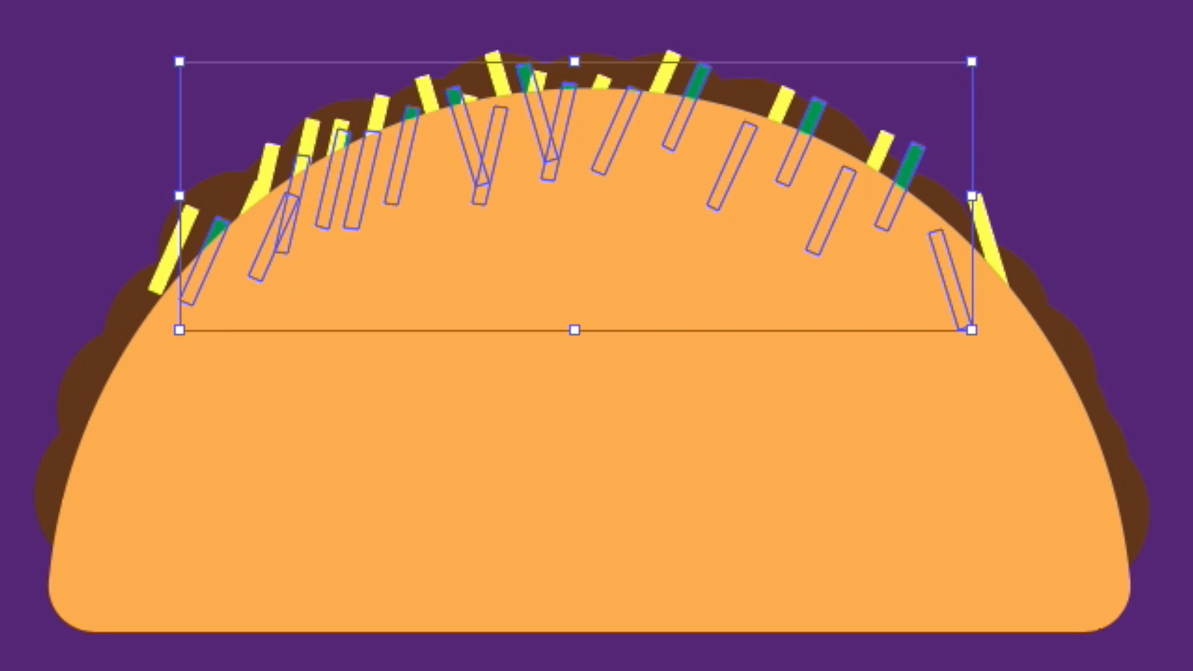
key(Right)
key(Right)
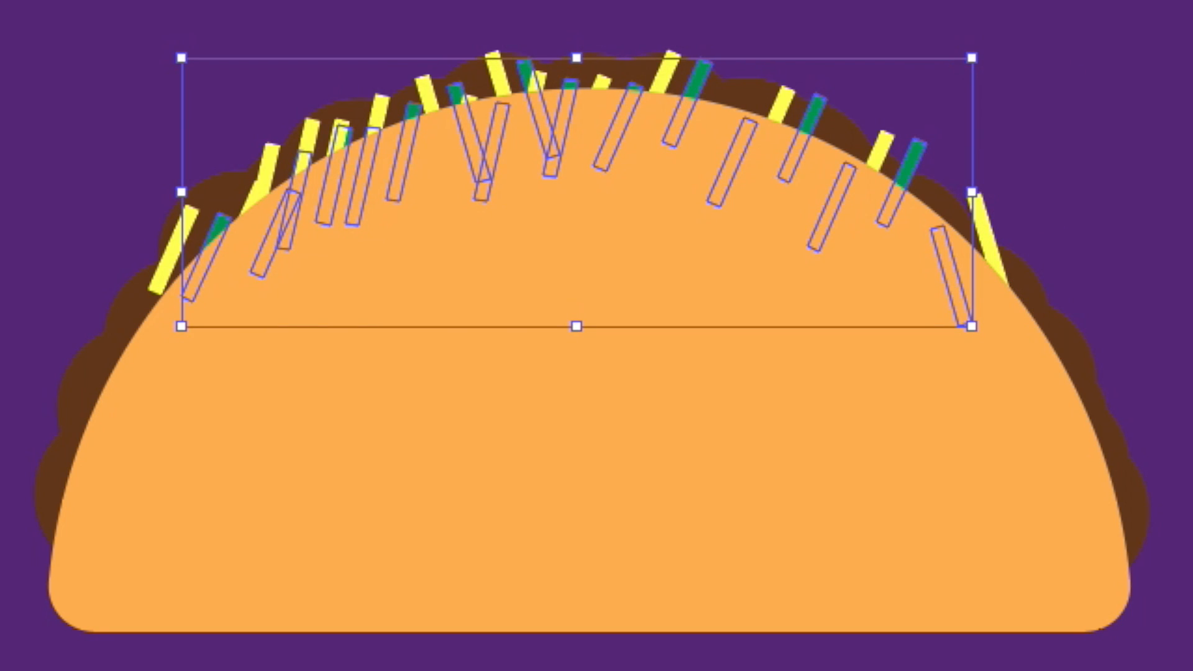
key(Right)
key(Right)
key(Right)
key(Right)
key(Right)
key(Right)
key(Down)
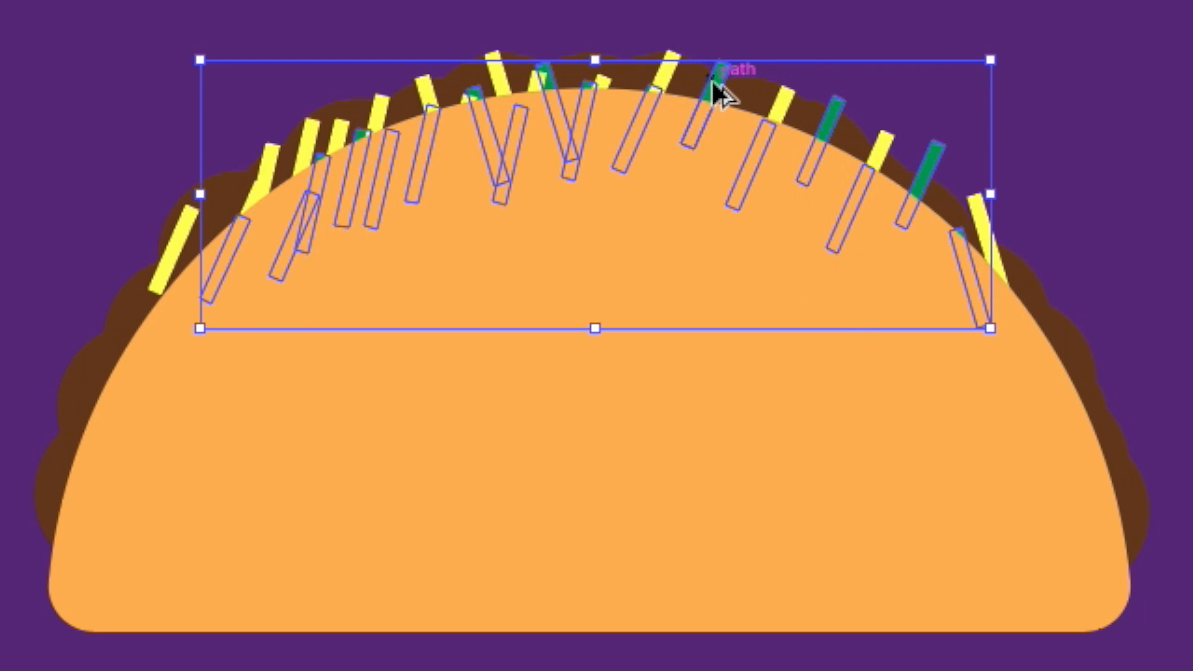
drag(712, 80, 625, 145)
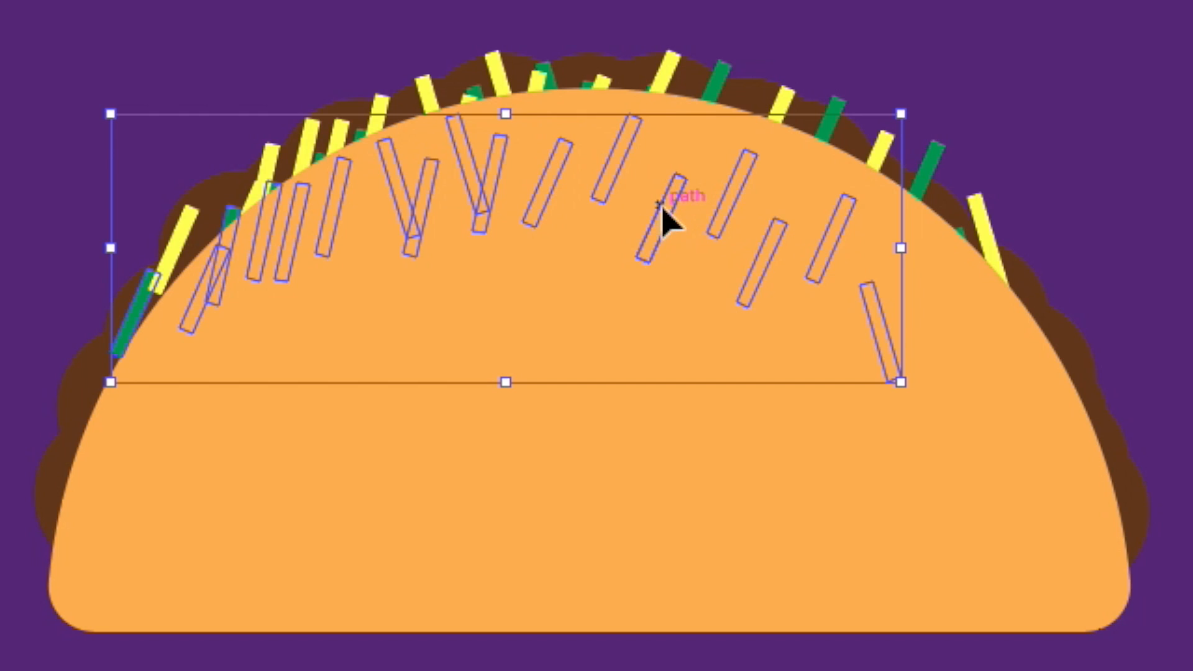
drag(662, 214, 860, 274)
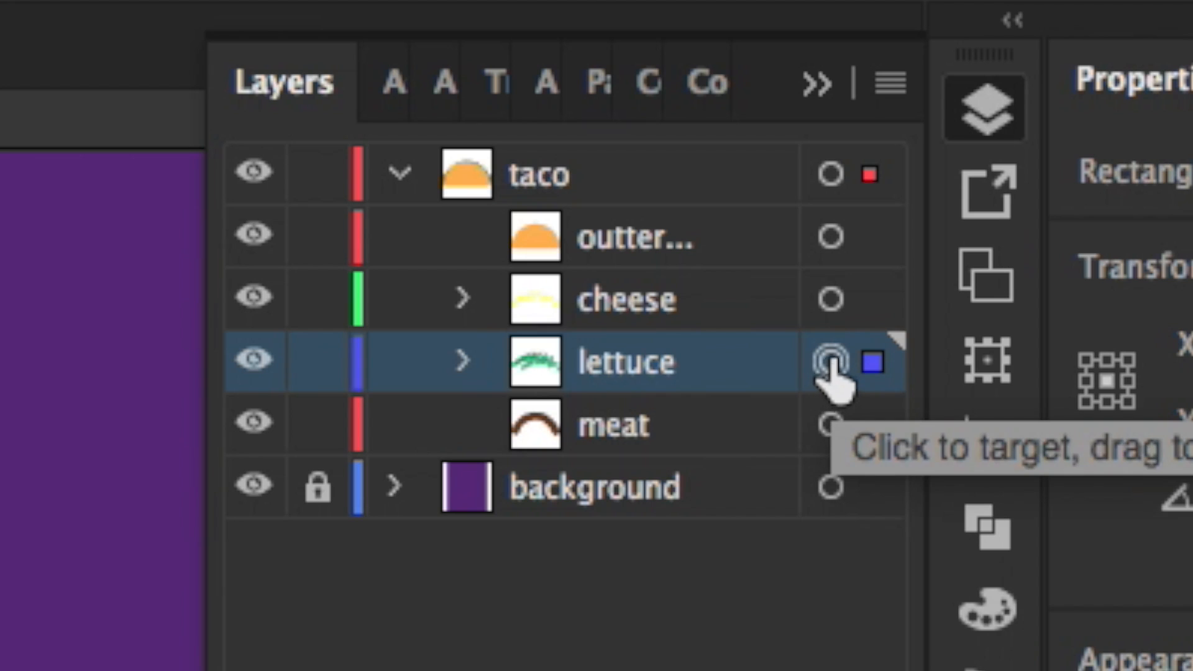
Step: Reflect all the lettuce strips across the vertical axis with the preview on
click(501, 31)
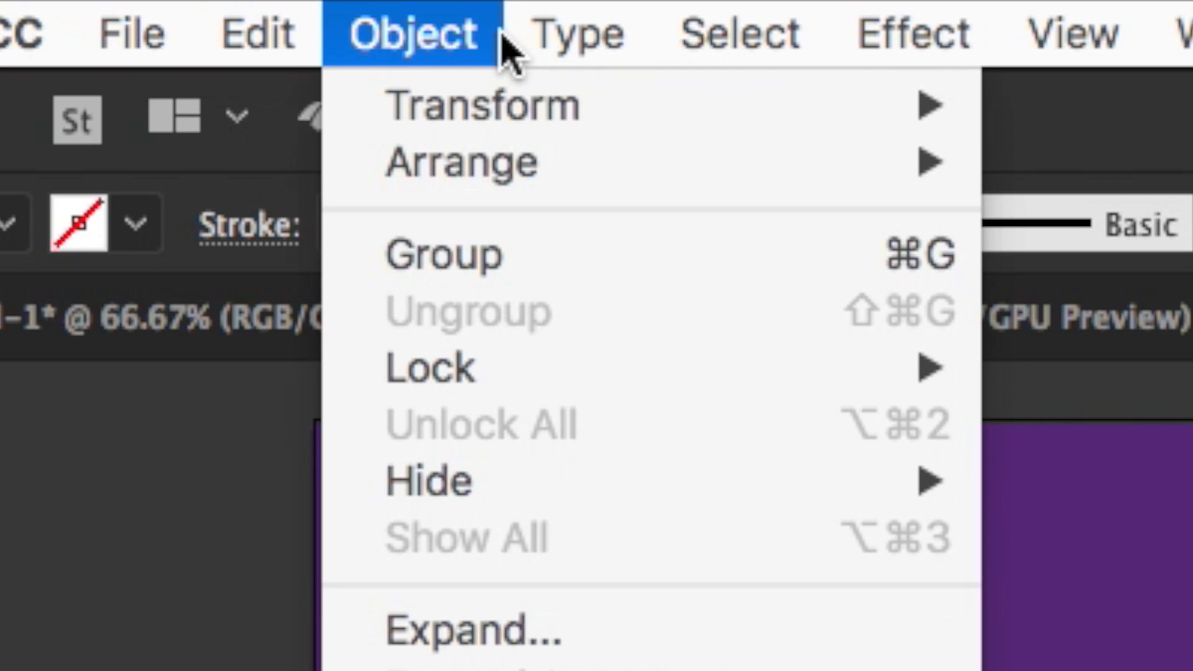
mouse_move(498, 120)
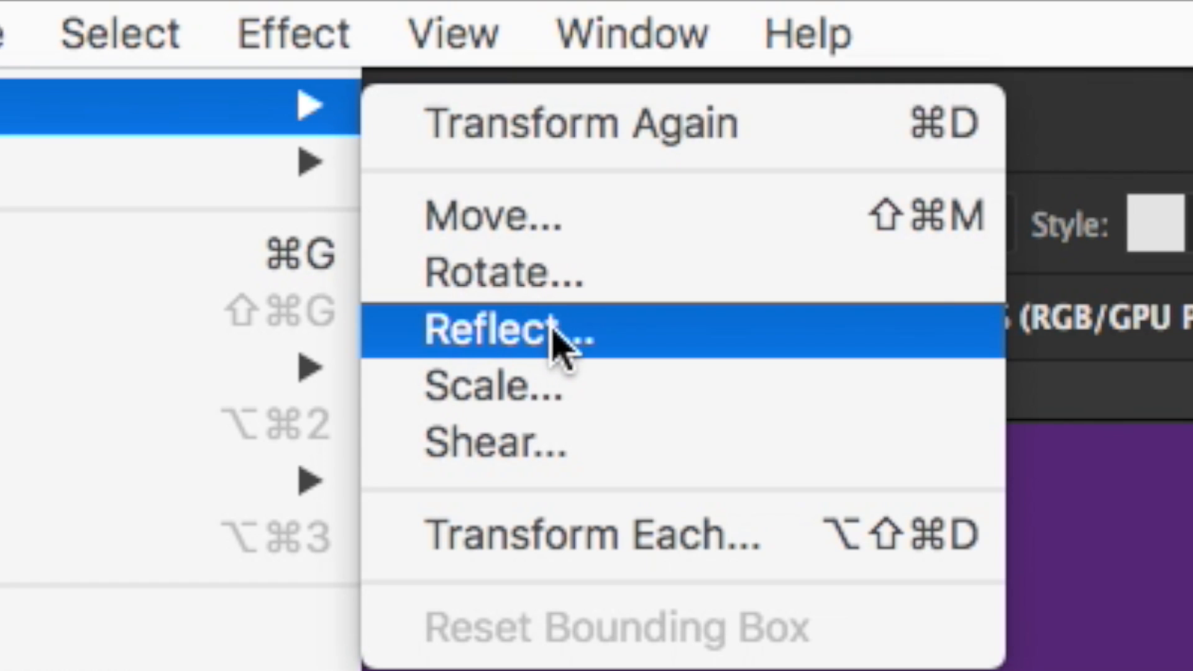
click(1173, 331)
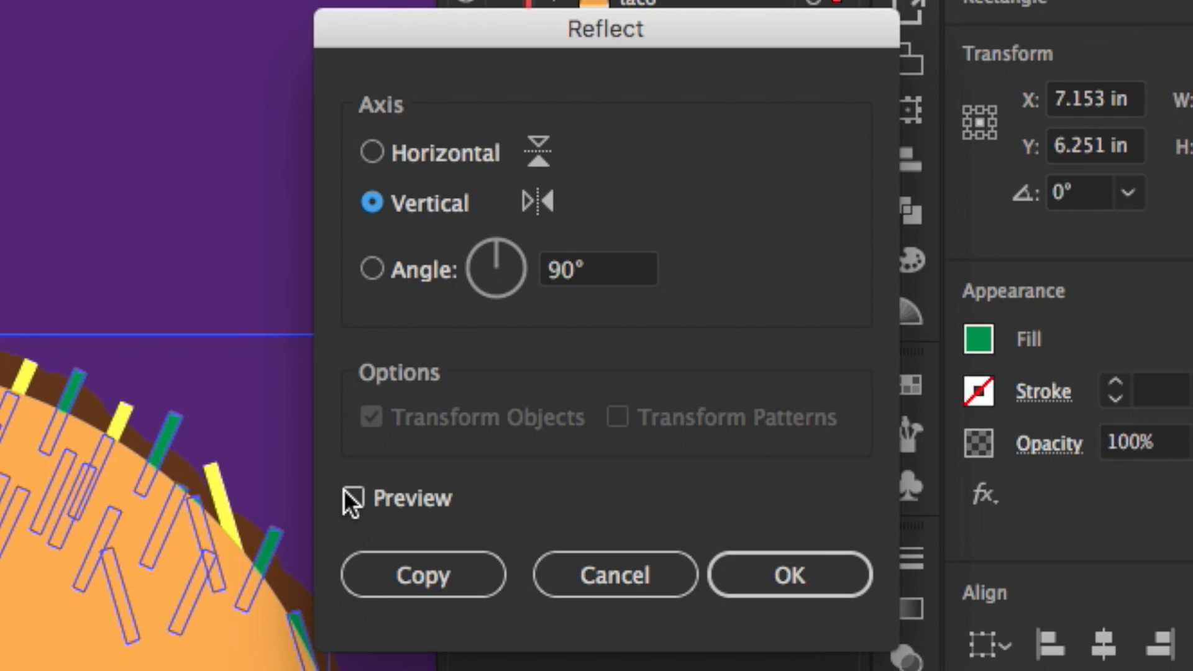
click(353, 498)
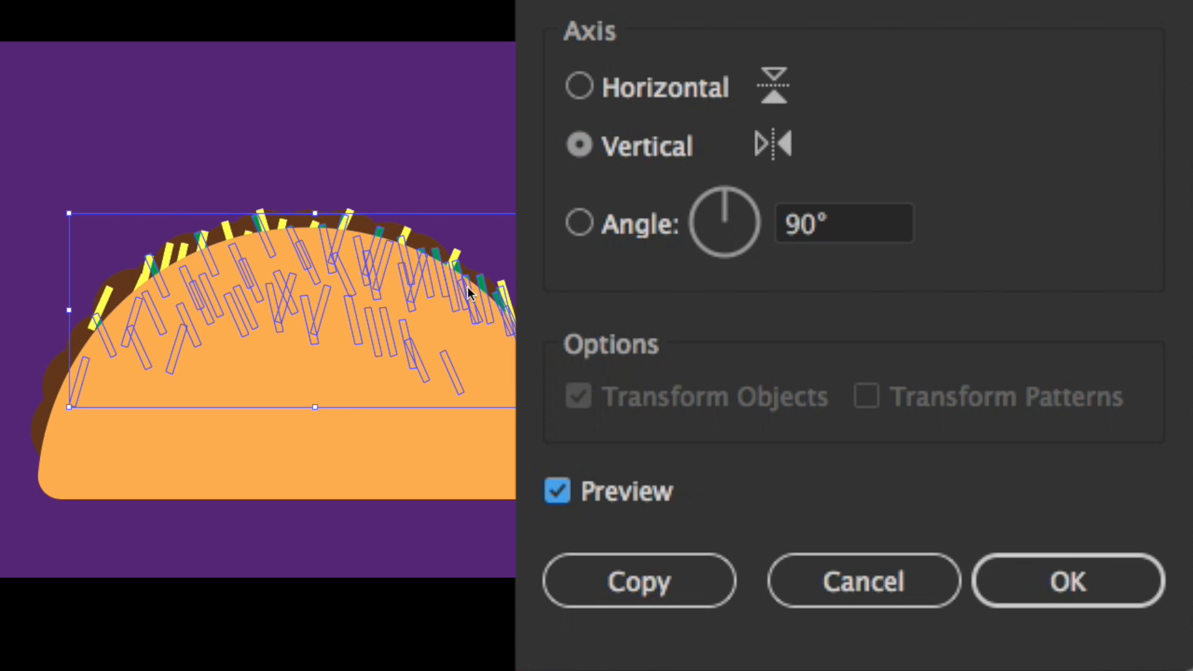
click(1106, 572)
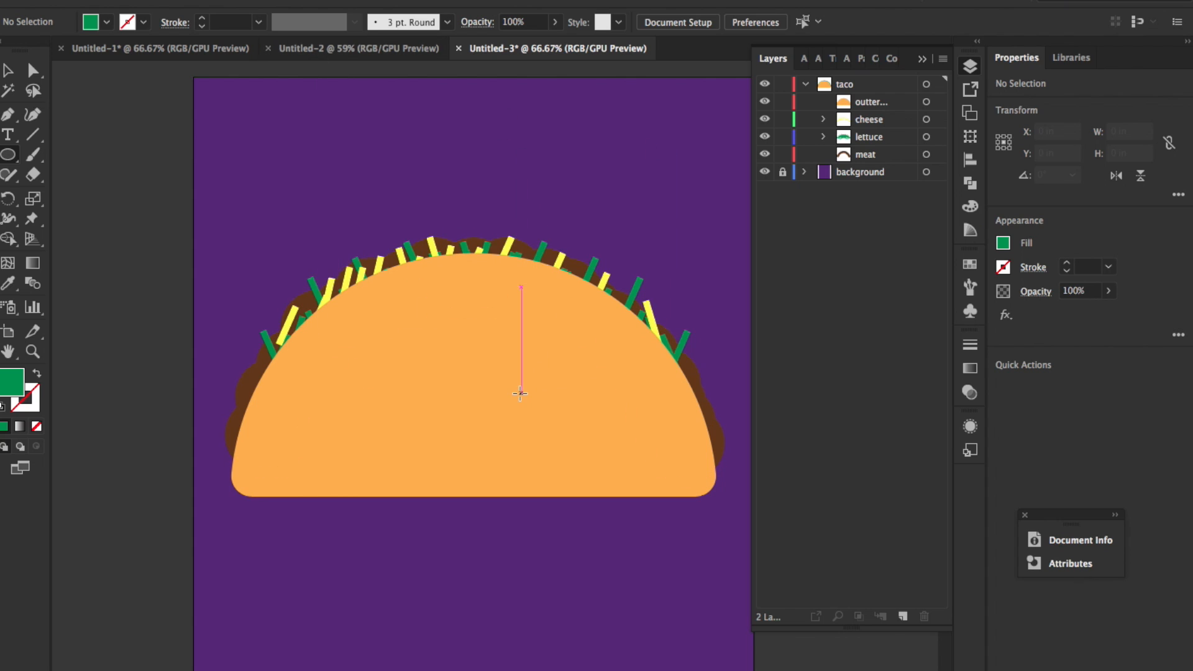
Step: Draw a small dark red circle without a stroke on the shell's upper-left edge using the Ellipse tool
click(12, 155)
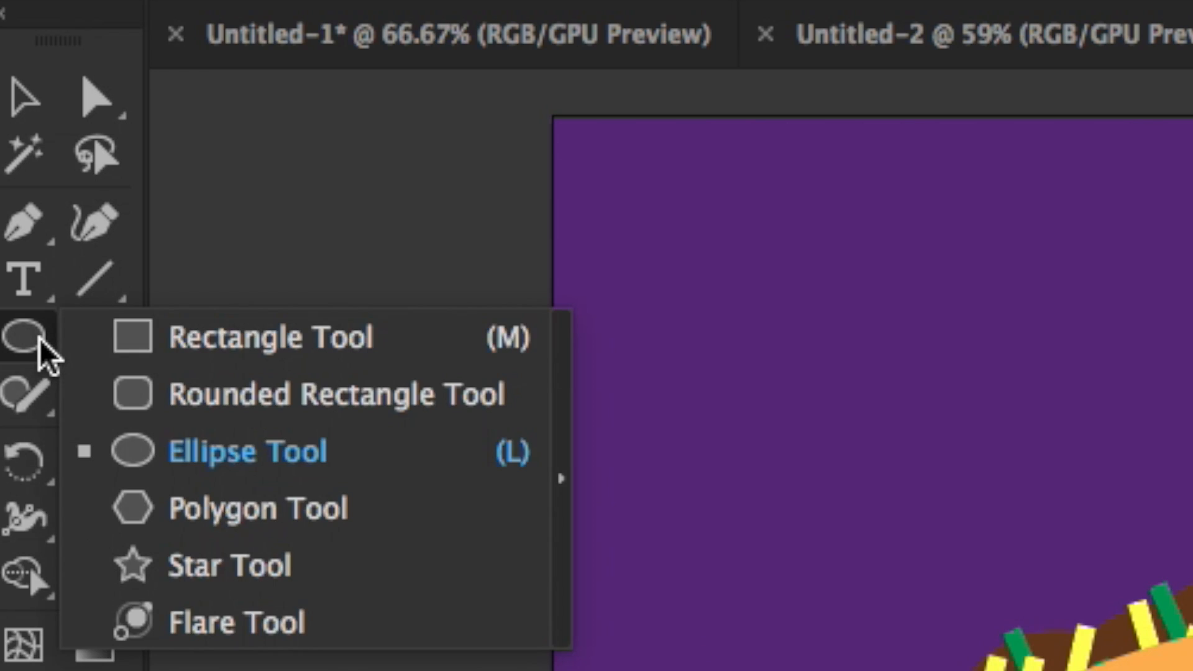
click(226, 442)
click(311, 0)
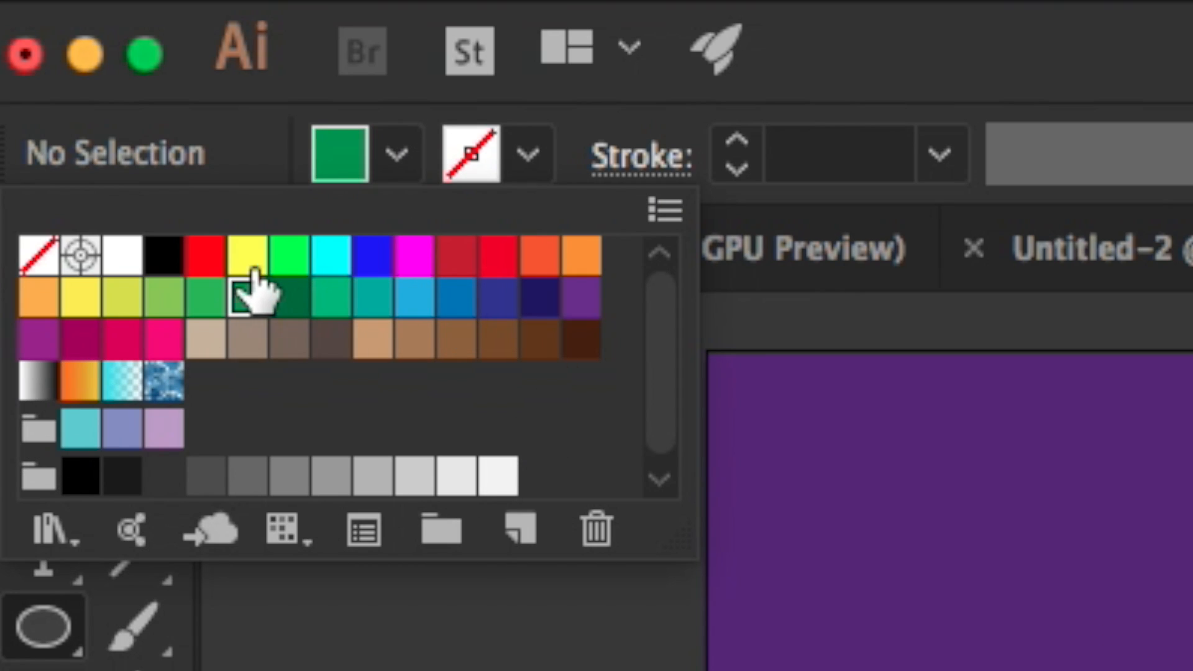
click(452, 259)
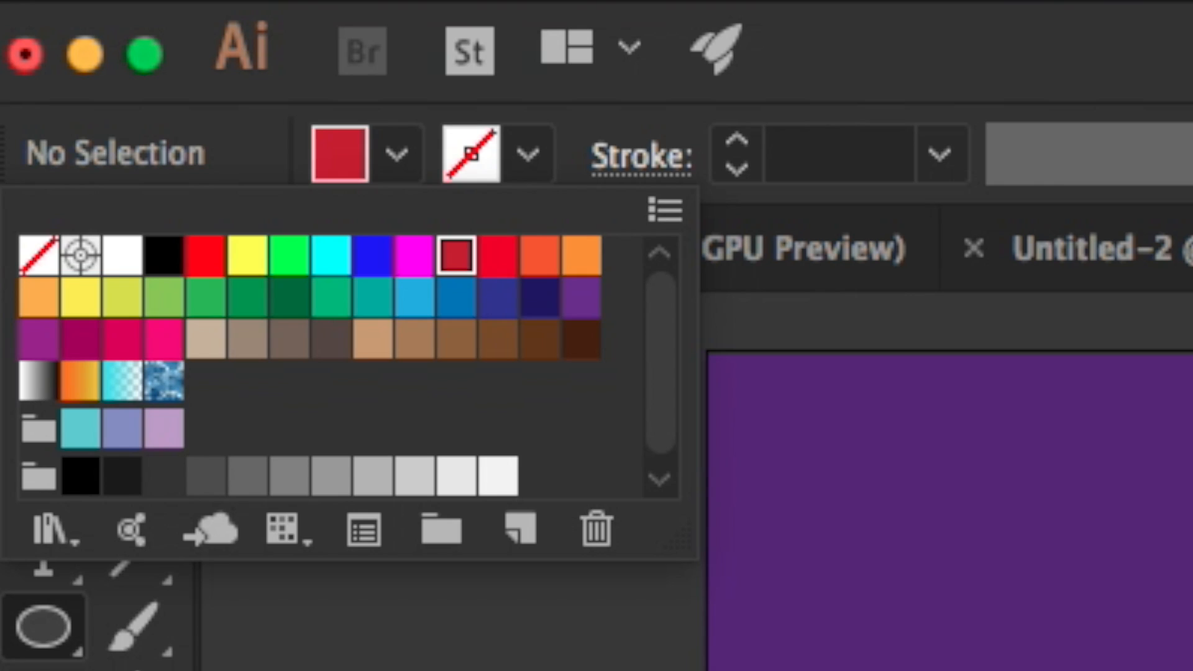
key(Escape)
drag(244, 143, 301, 209)
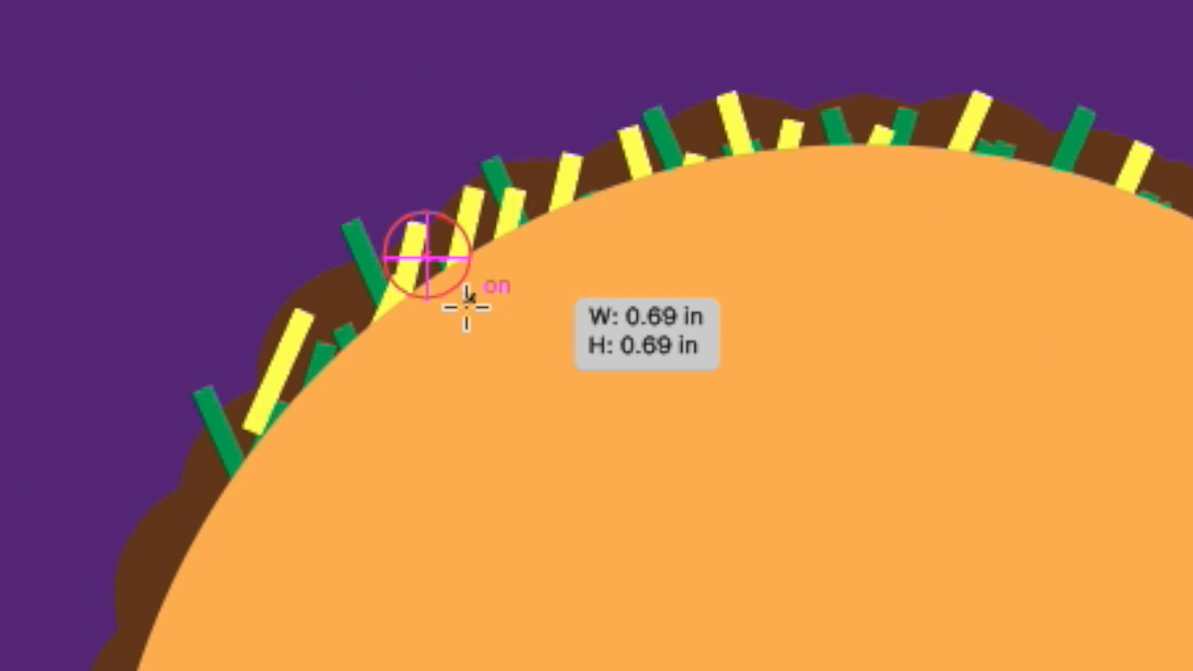
mouse_move(466, 306)
mouse_down()
mouse_move(487, 330)
mouse_move(484, 319)
mouse_up()
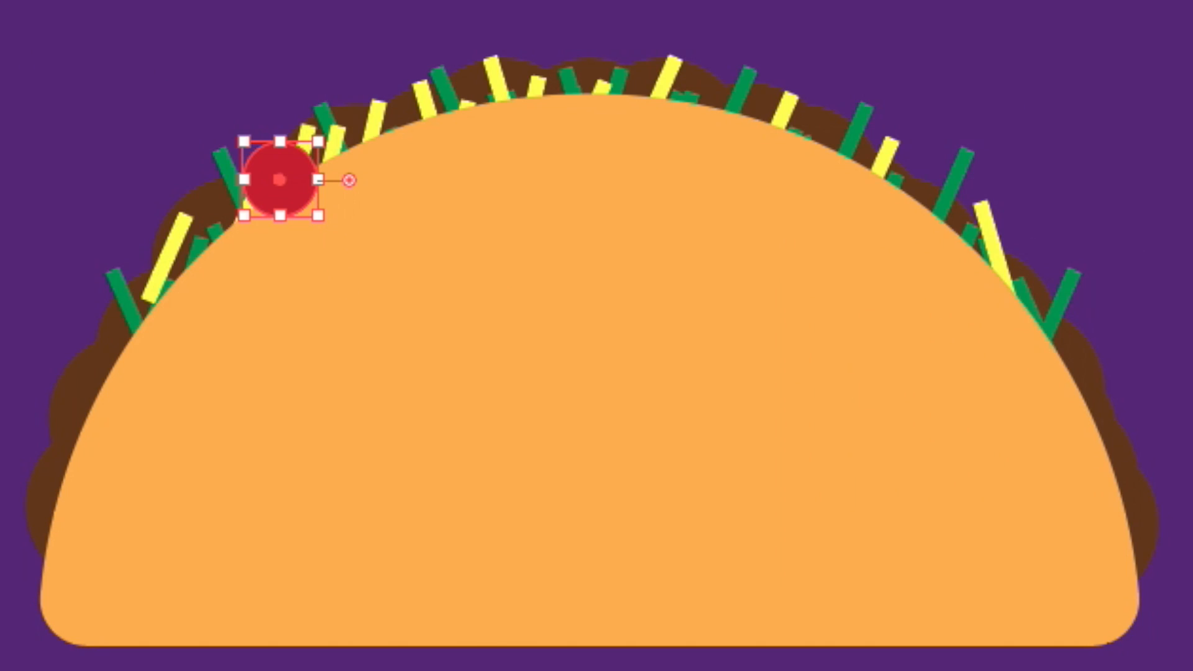
Step: Stack the red circle between the lettuce and the meat, and place five copies along the shell's upper edge
mouse_move(1070, 325)
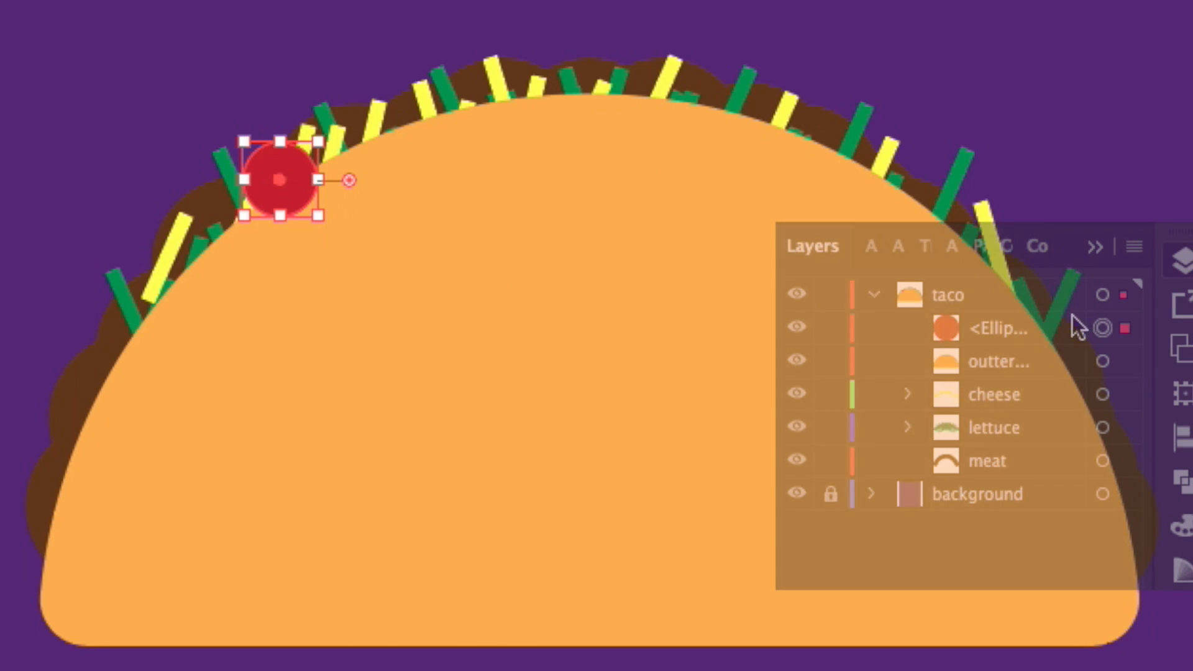
drag(1051, 325, 1053, 442)
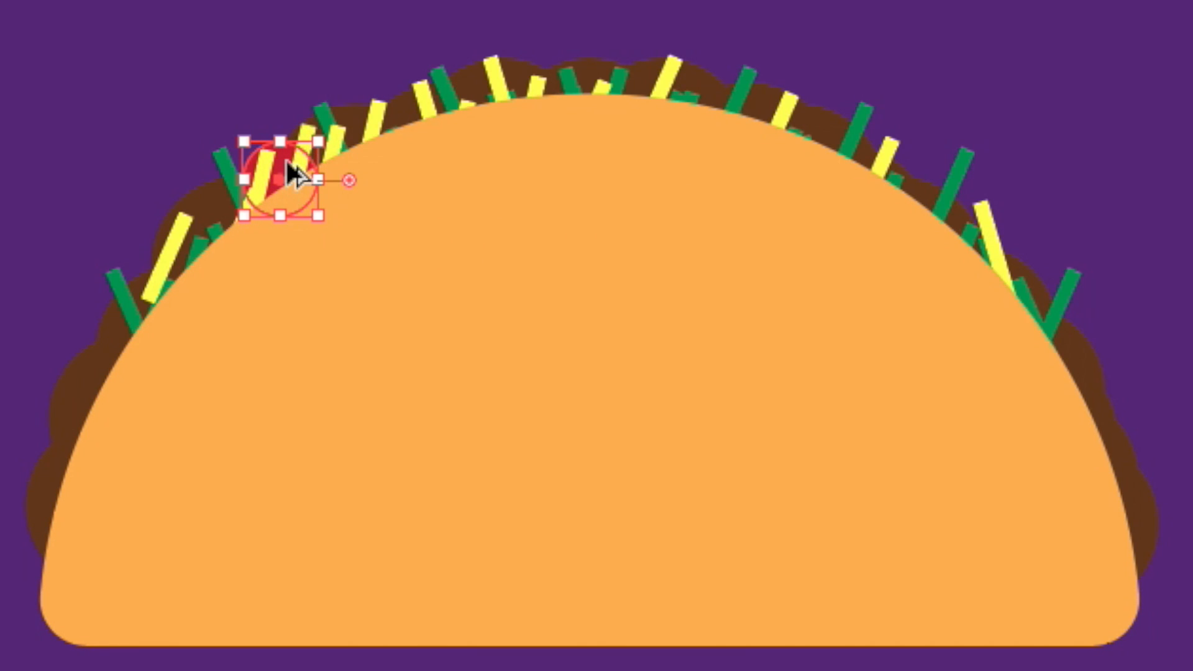
drag(289, 174, 922, 174)
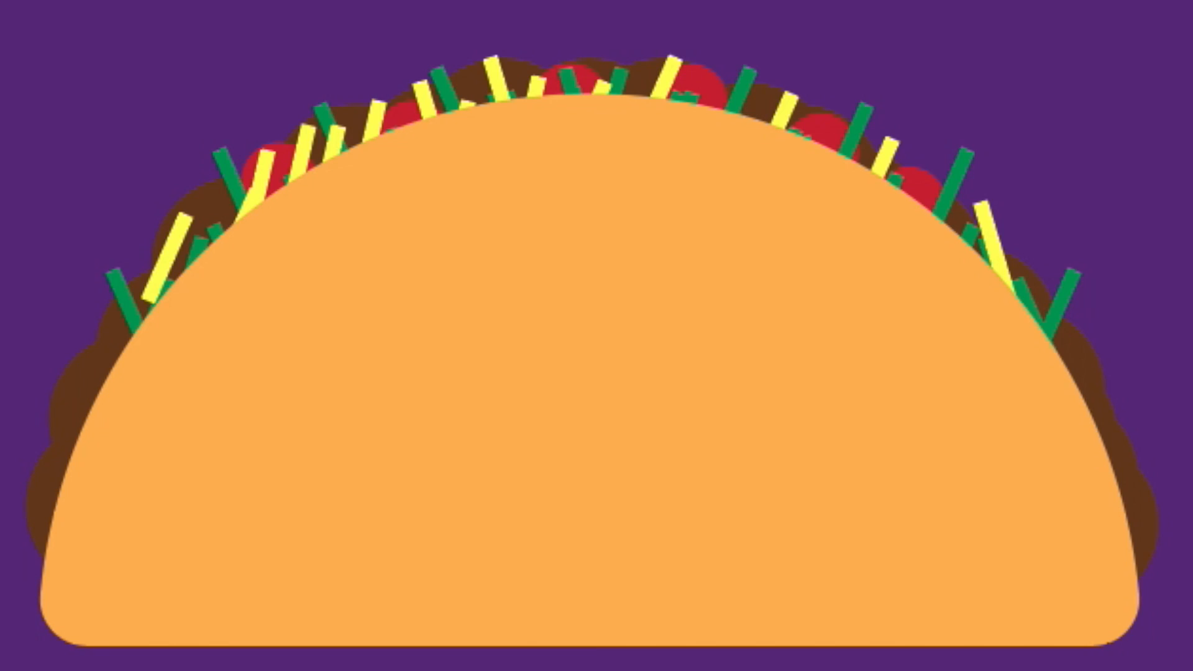
Step: Stack a duplicate of the shell beneath the meat and lower the duplicate's fill brightness to 85%
click(767, 120)
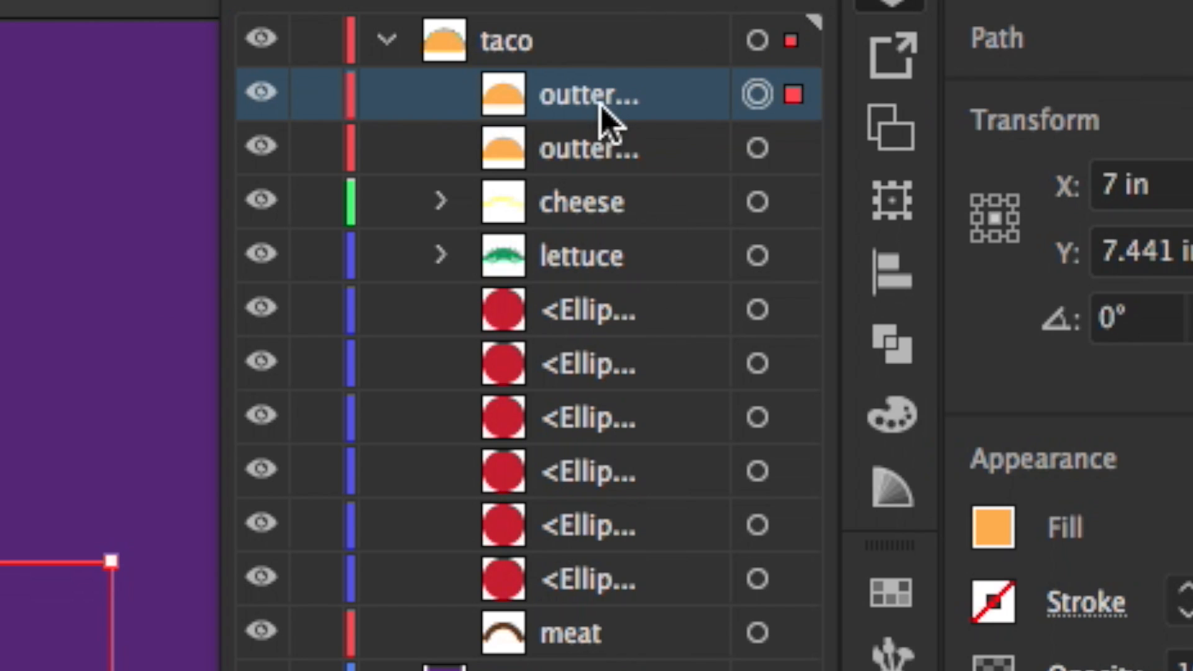
drag(603, 106, 612, 659)
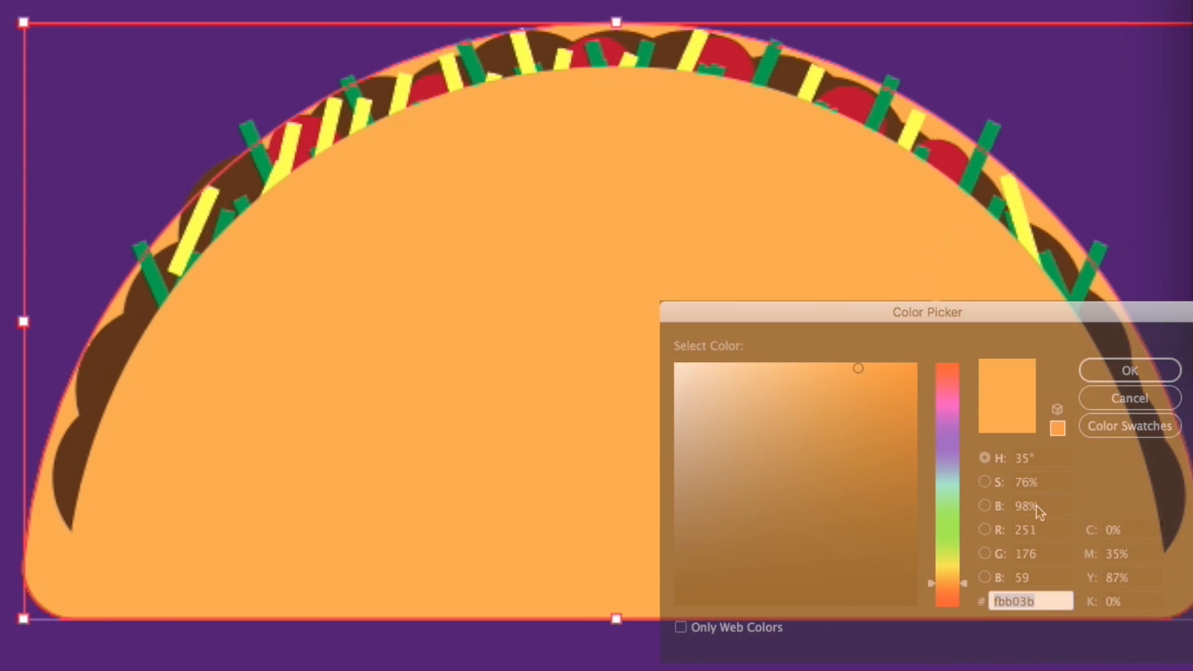
click(1036, 506)
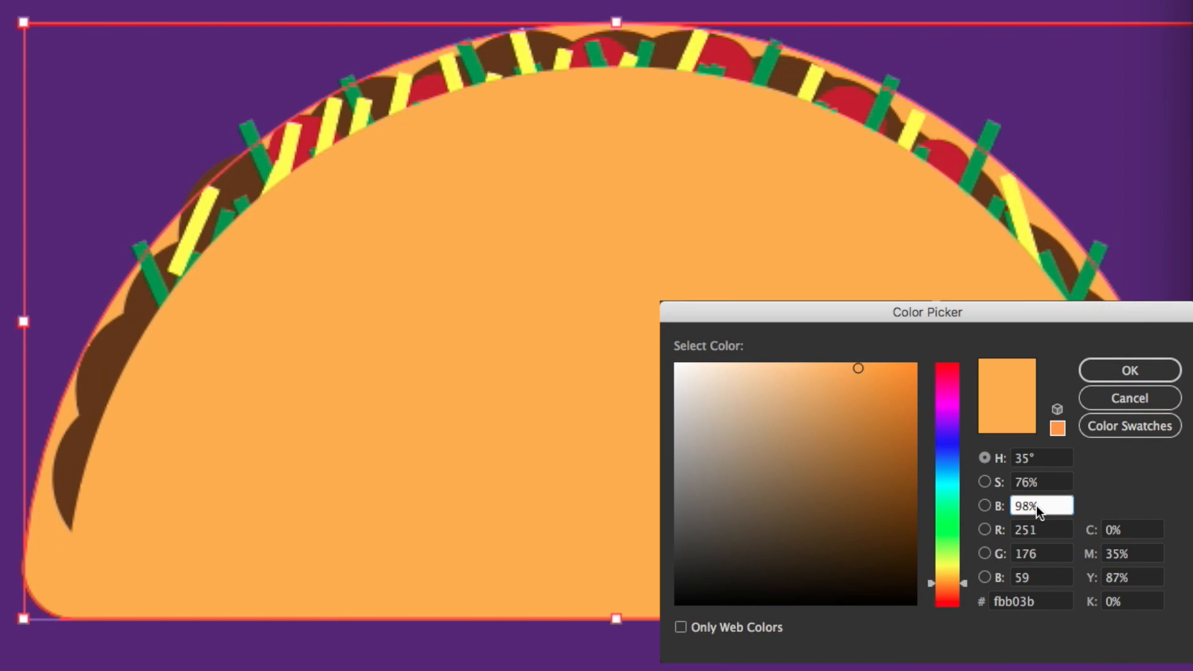
key(Down)
key(Down)
key(Down)
key(Down)
key(Down)
key(Down)
key(Down)
key(Down)
key(Down)
key(Down)
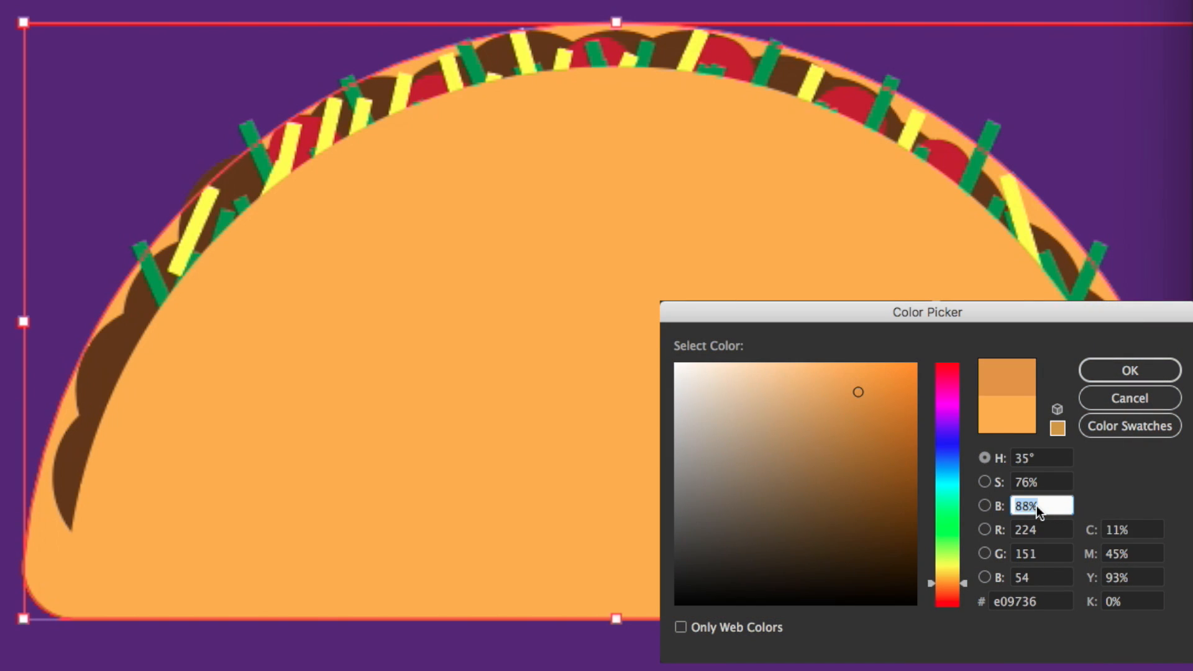
key(Down)
key(Down)
key(Down)
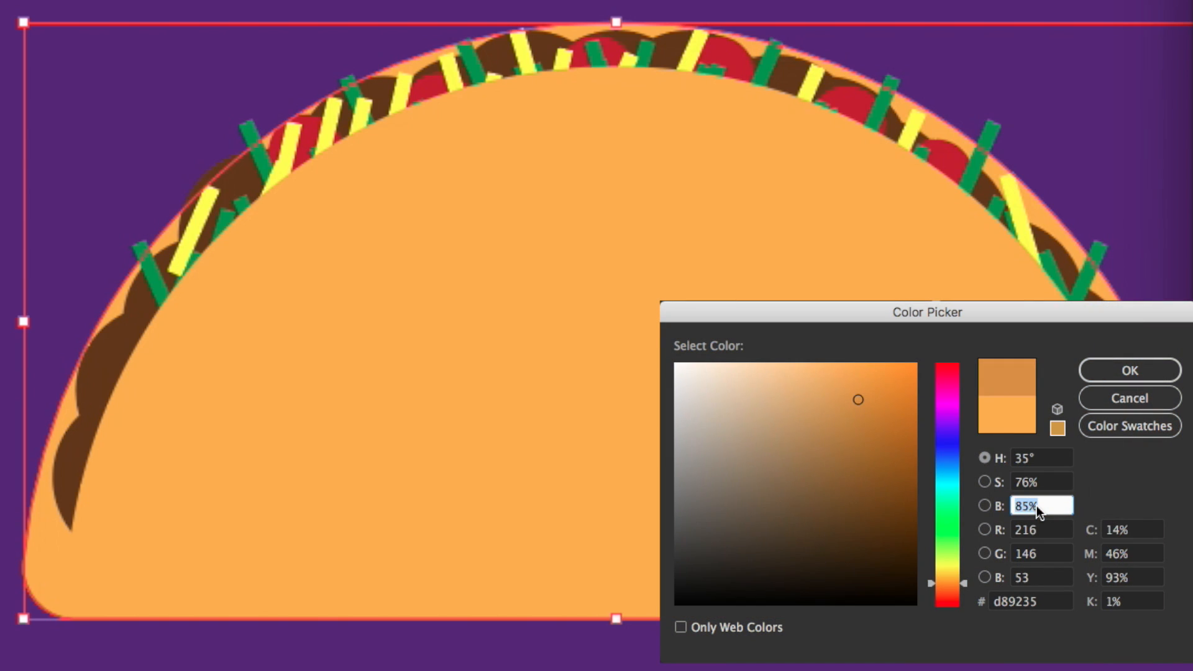
click(1121, 372)
key(super+shift+a)
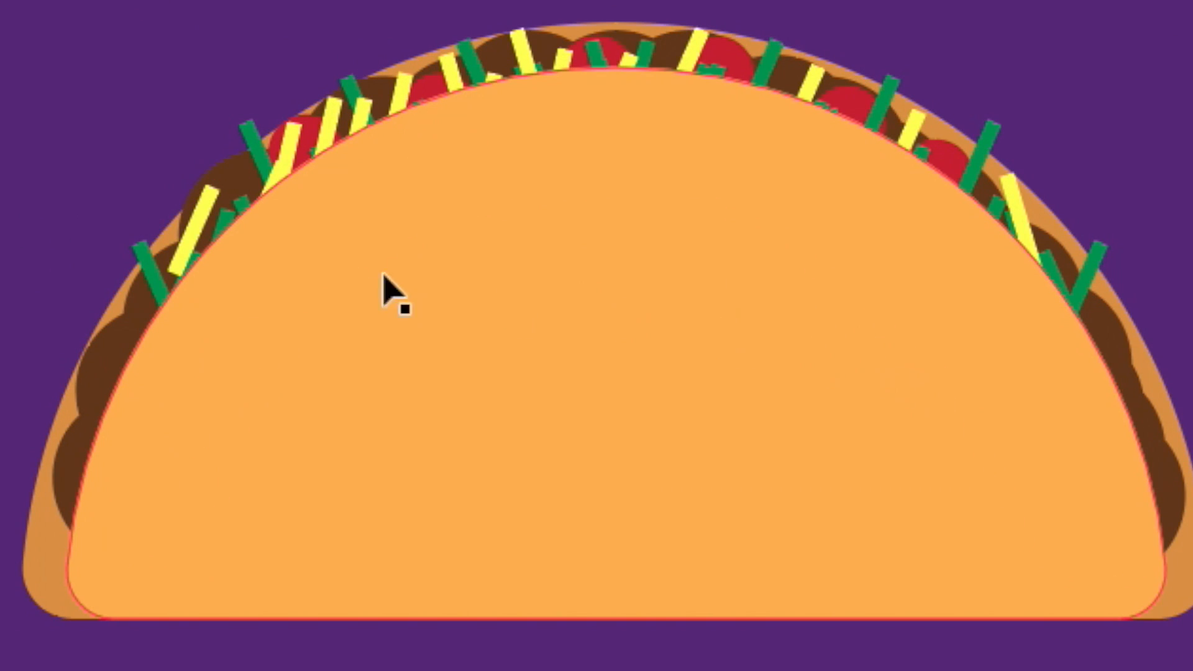
Step: Darken the back shell further by lowering its fill brightness, giving it a deeper brownish orange
click(44, 574)
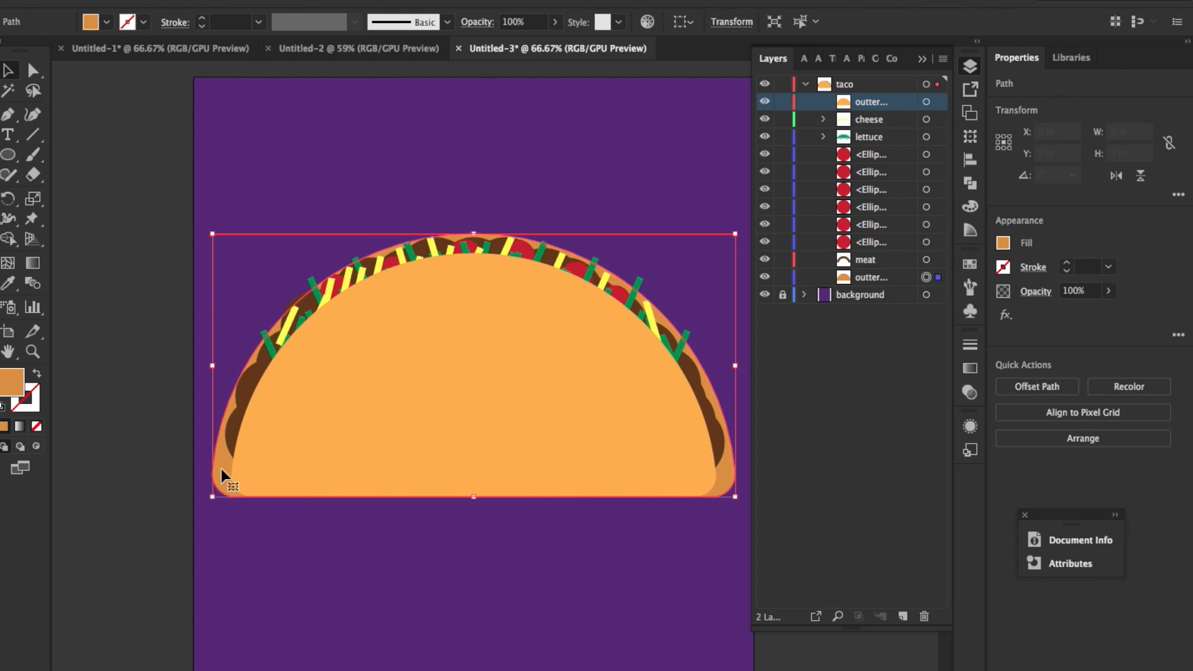
double_click(18, 389)
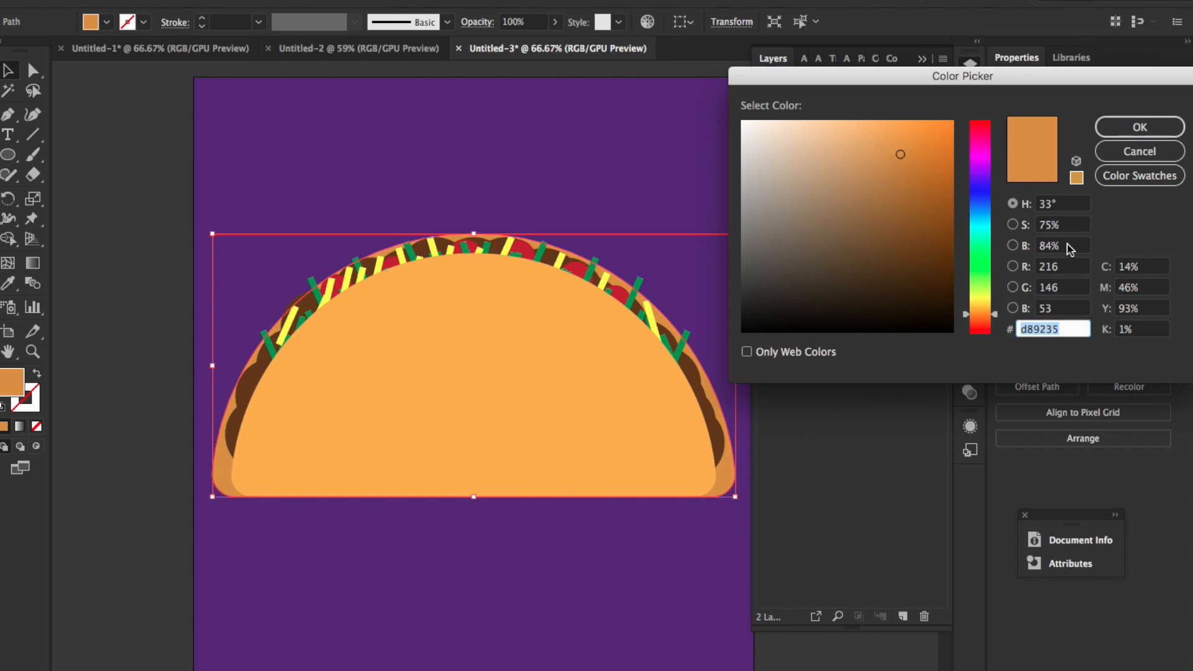
click(1068, 245)
key(Down)
key(Down)
key(Down)
key(Down)
key(Down)
key(Down)
key(Down)
key(Down)
key(Down)
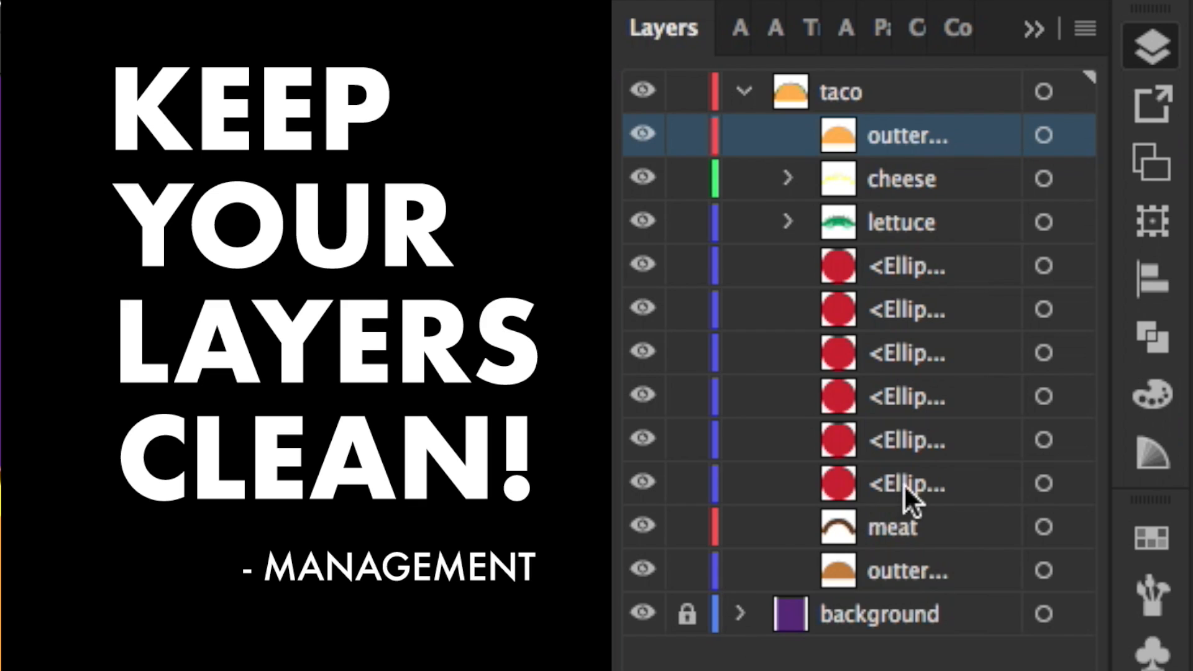
Step: Collect the six red circles into their own tomato sublayer between the lettuce and the meat
click(919, 484)
shift+click(975, 274)
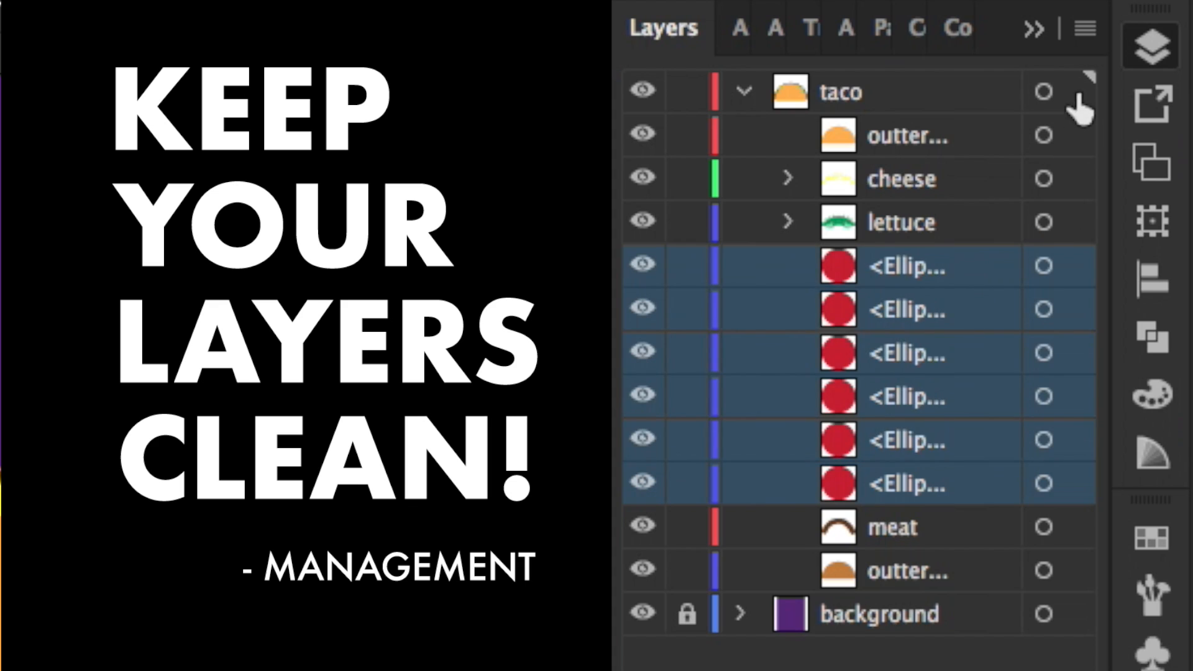
click(1085, 28)
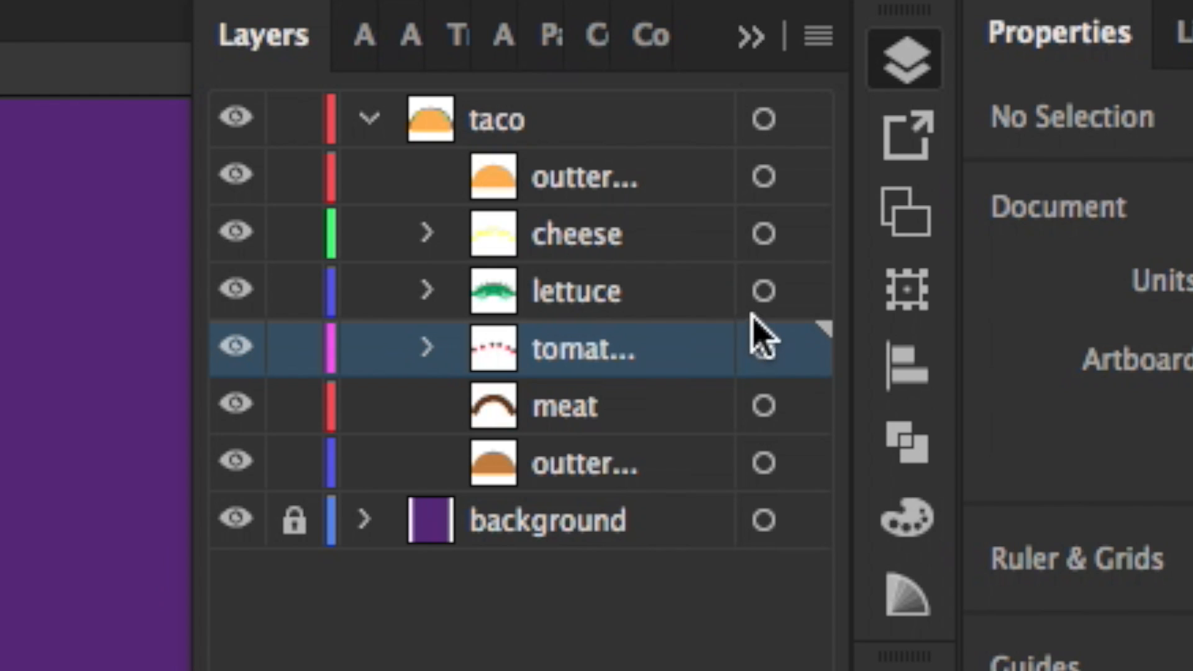
Step: Duplicate the six tomato circles, collect the copies into their own sublayer, and recolor them light grey
click(763, 349)
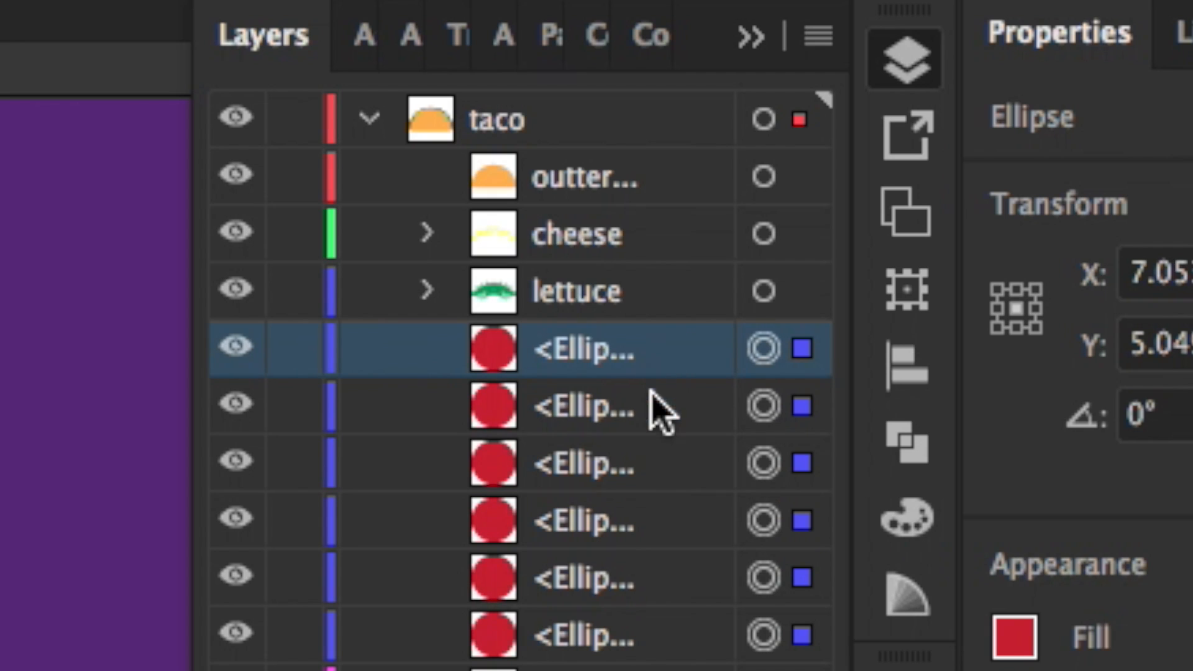
shift+click(653, 640)
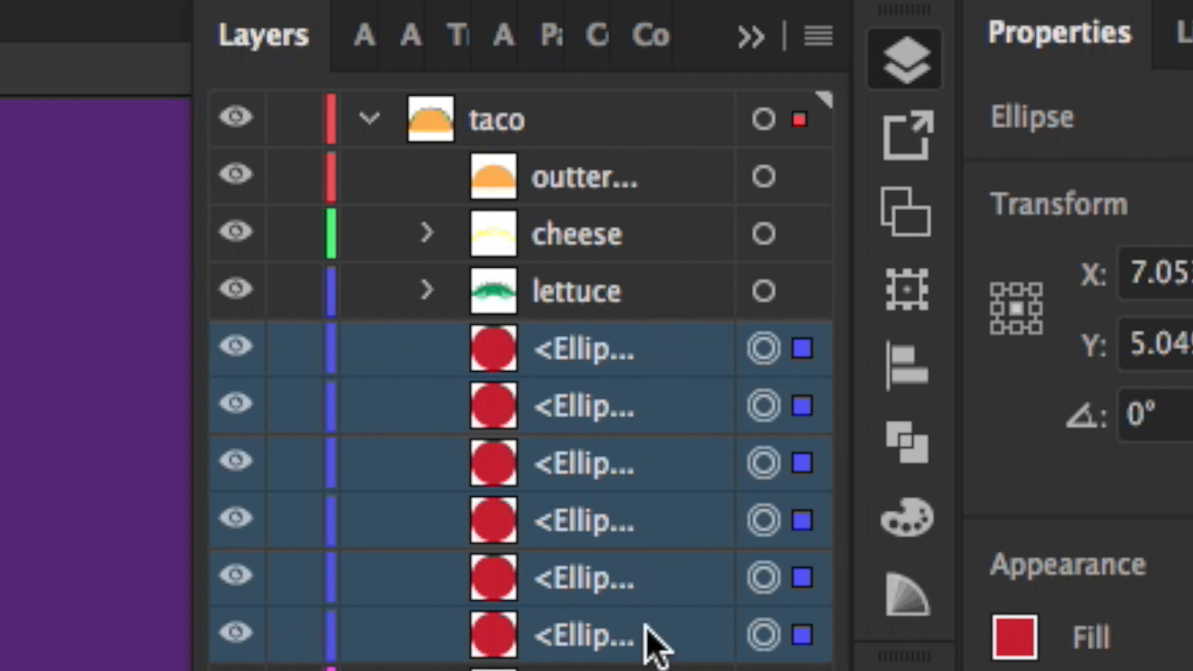
click(819, 36)
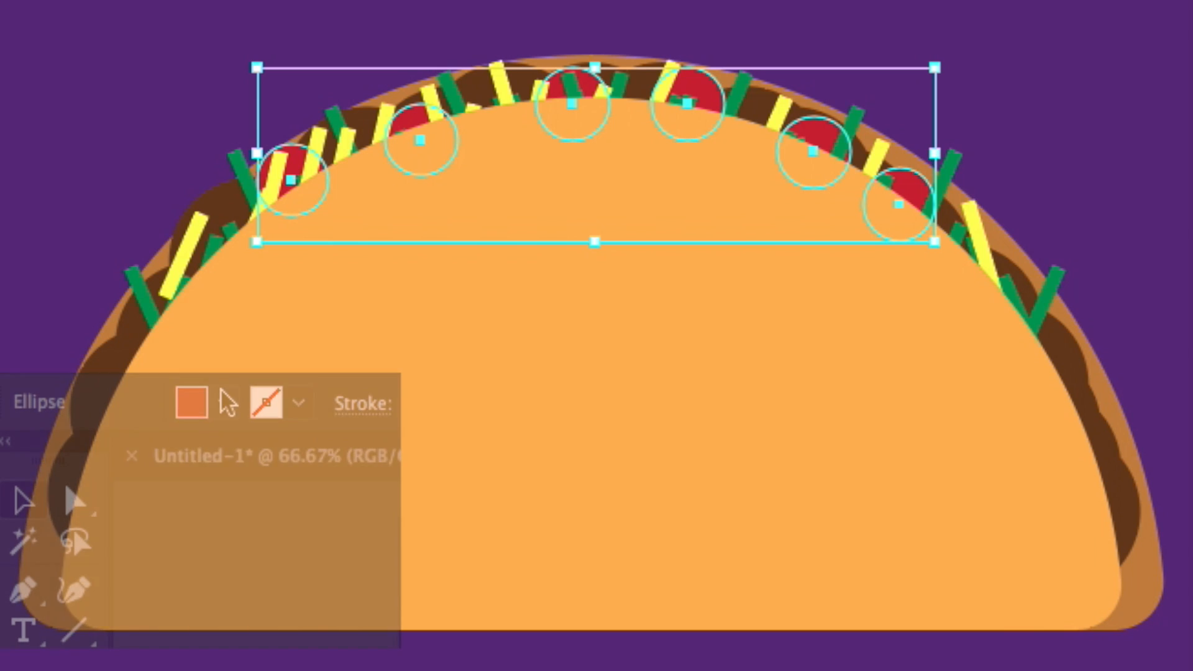
click(224, 403)
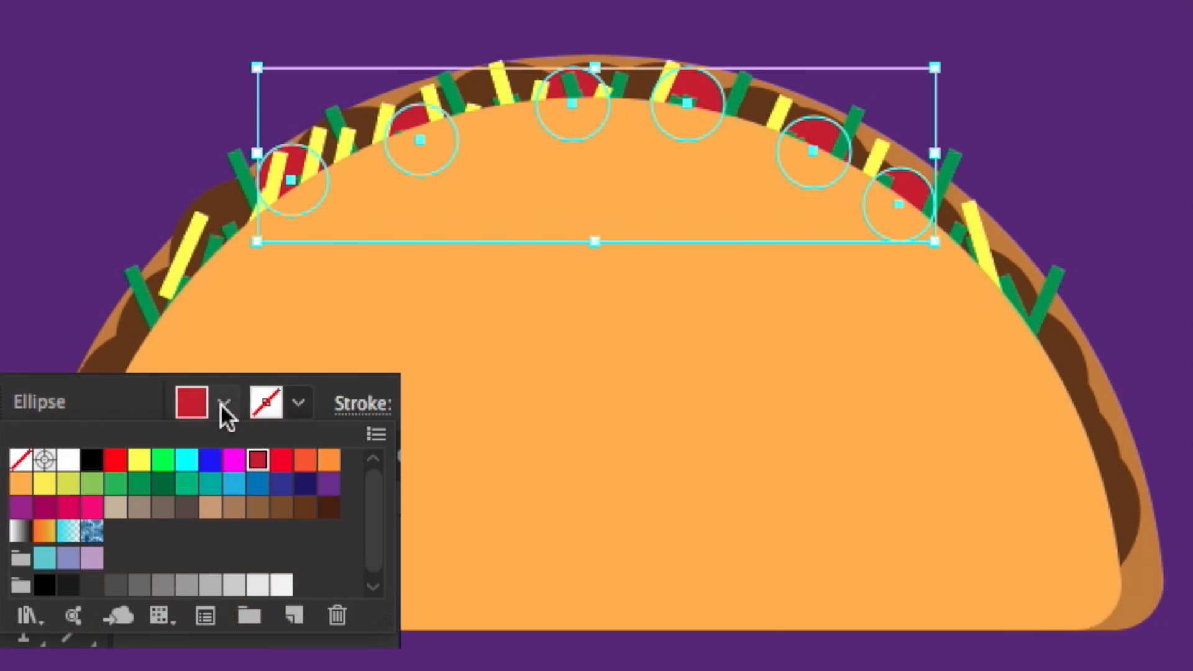
click(257, 585)
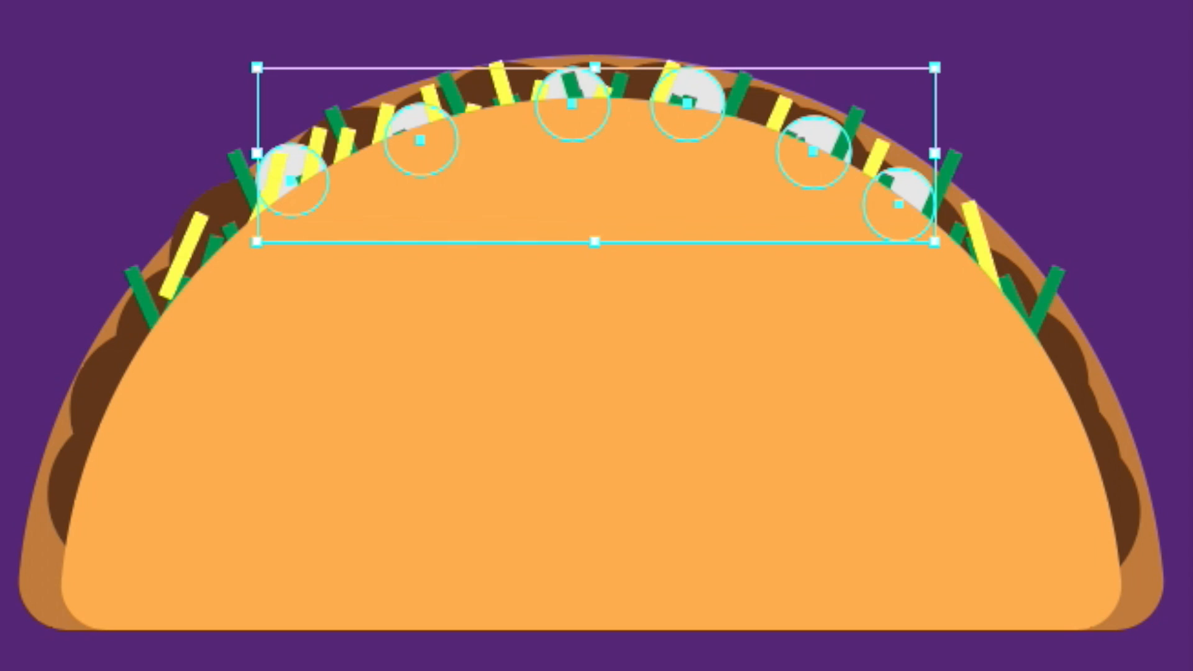
Step: Nudge five of the light grey circles left along the shell's edge to sit between the tomatoes, and deselect them
key(Left)
key(Left)
key(Left)
key(Left)
key(Left)
key(Left)
key(Left)
key(Left)
key(Left)
key(Left)
key(Left)
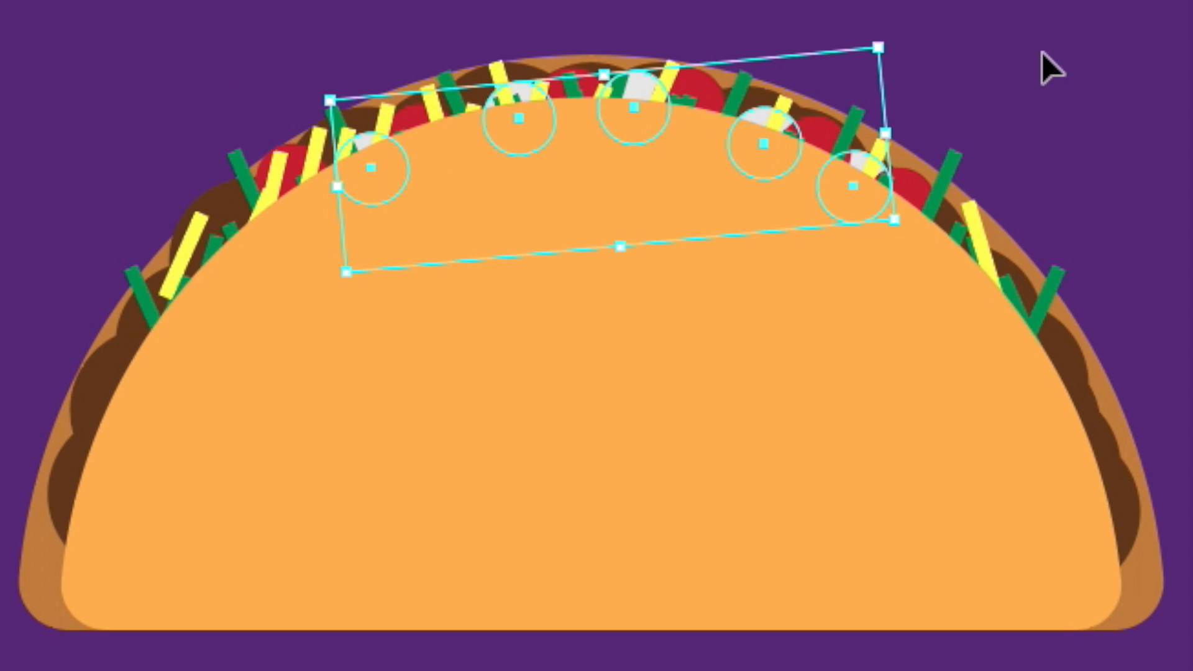
key(Left)
key(Left)
key(Left)
key(Left)
key(Left)
key(Left)
key(Left)
key(Left)
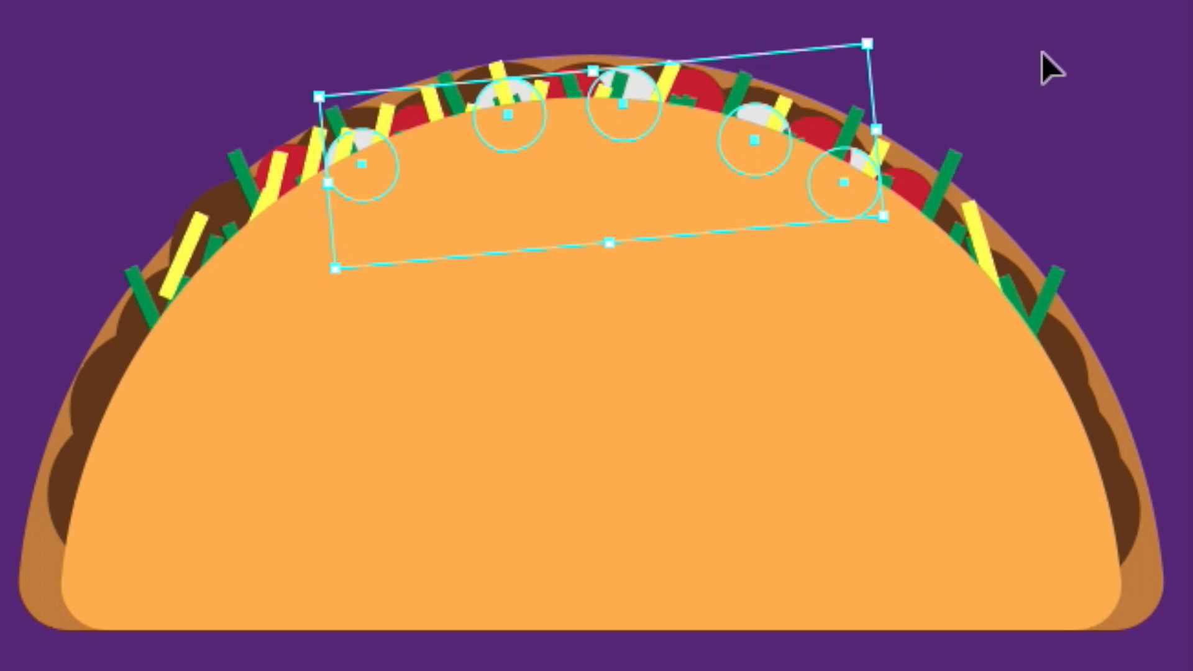
click(1055, 68)
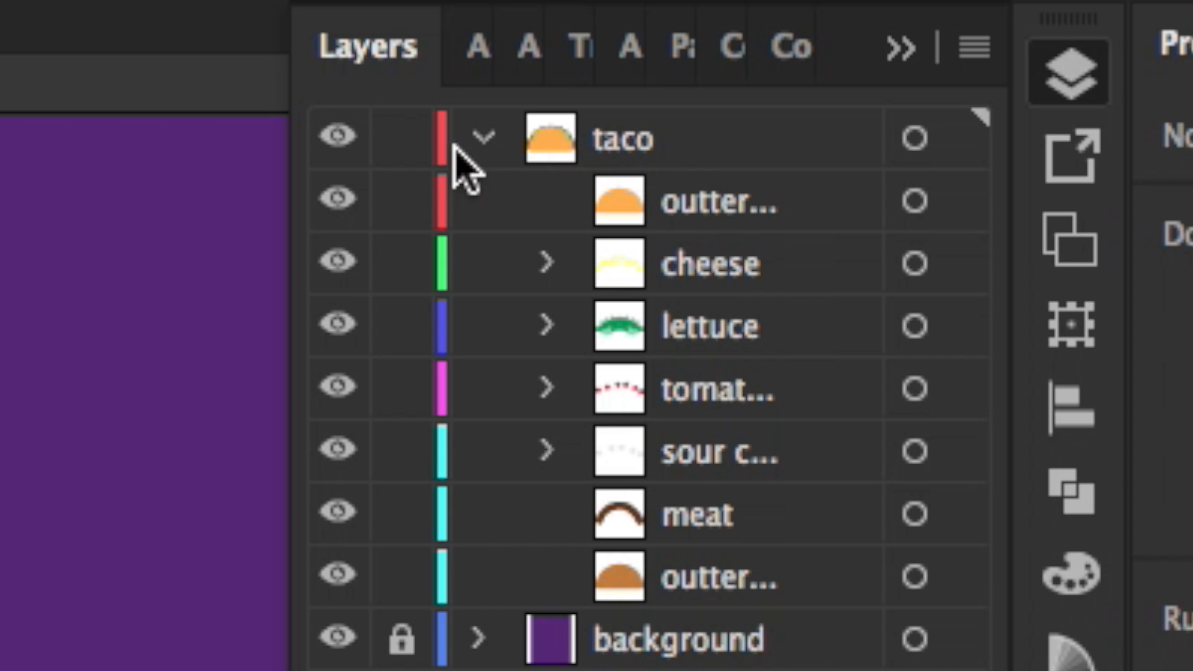
Step: Collapse and lock the taco layer, and add a new empty layer above it
click(484, 139)
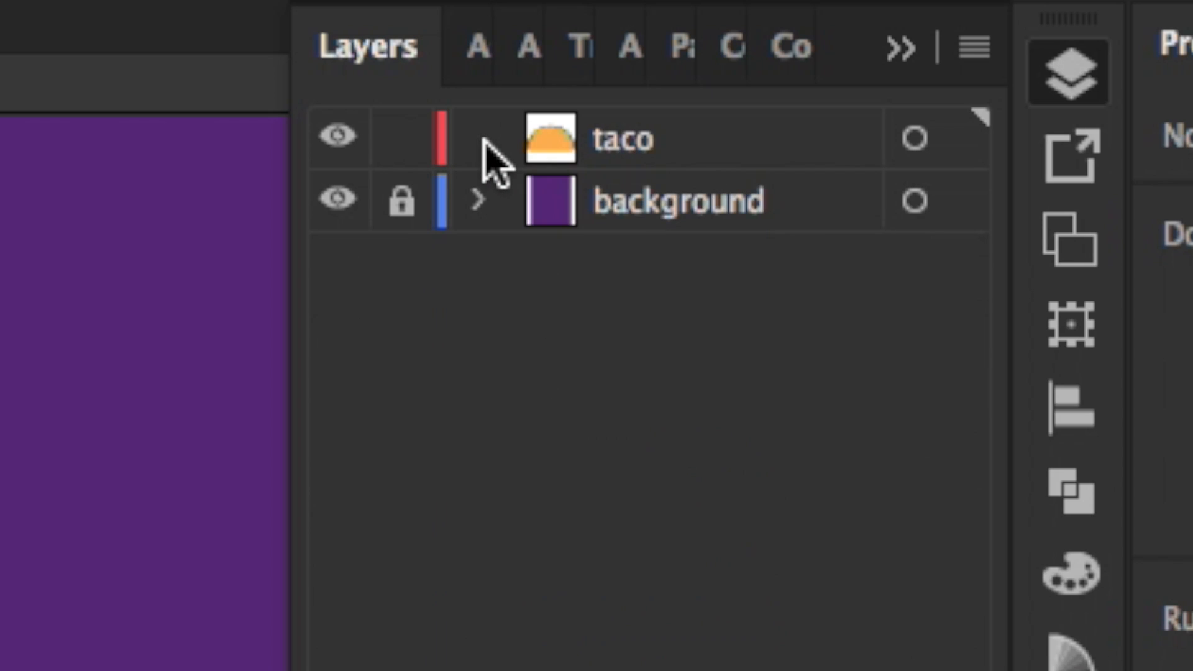
click(401, 138)
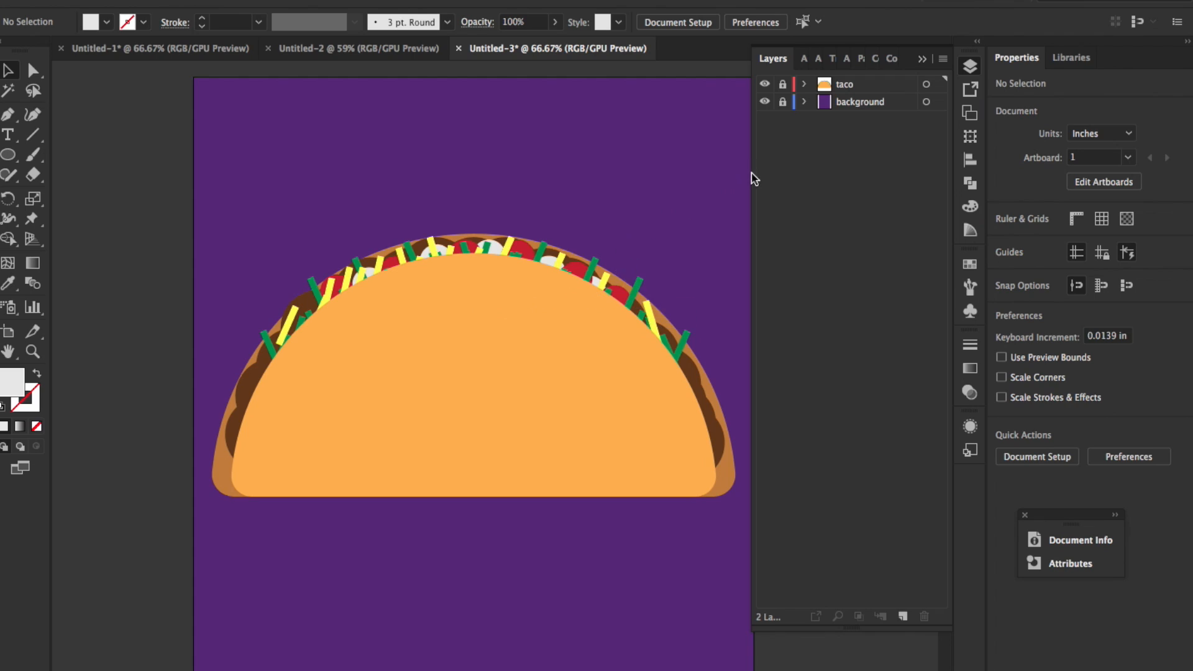
click(783, 83)
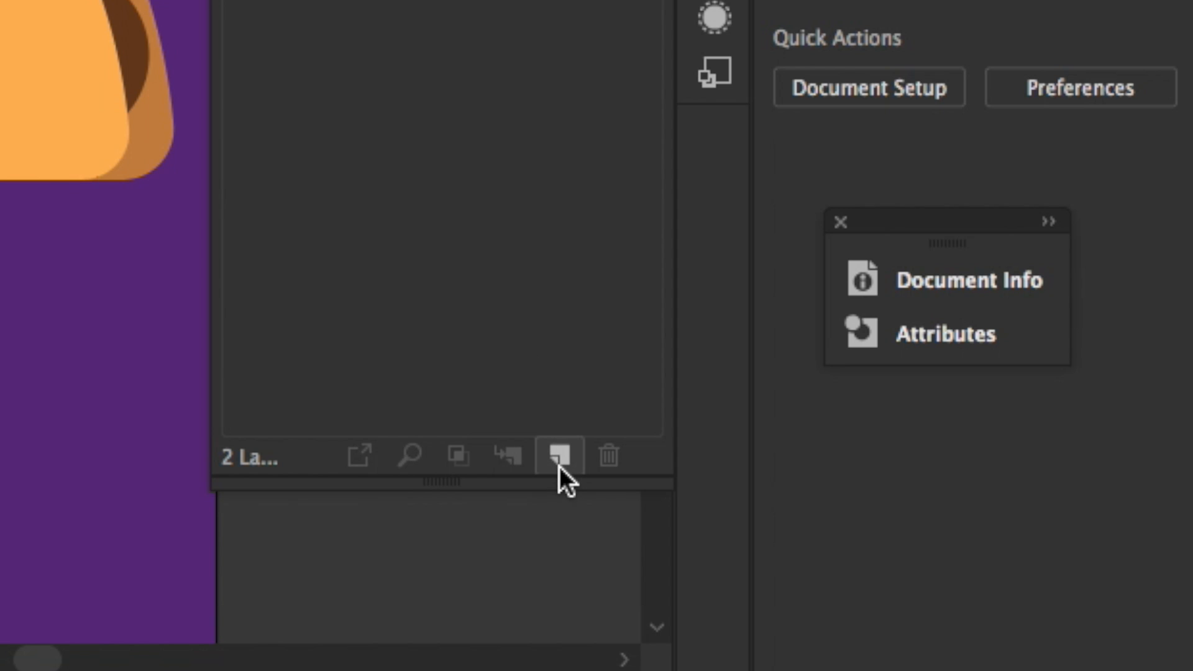
click(559, 460)
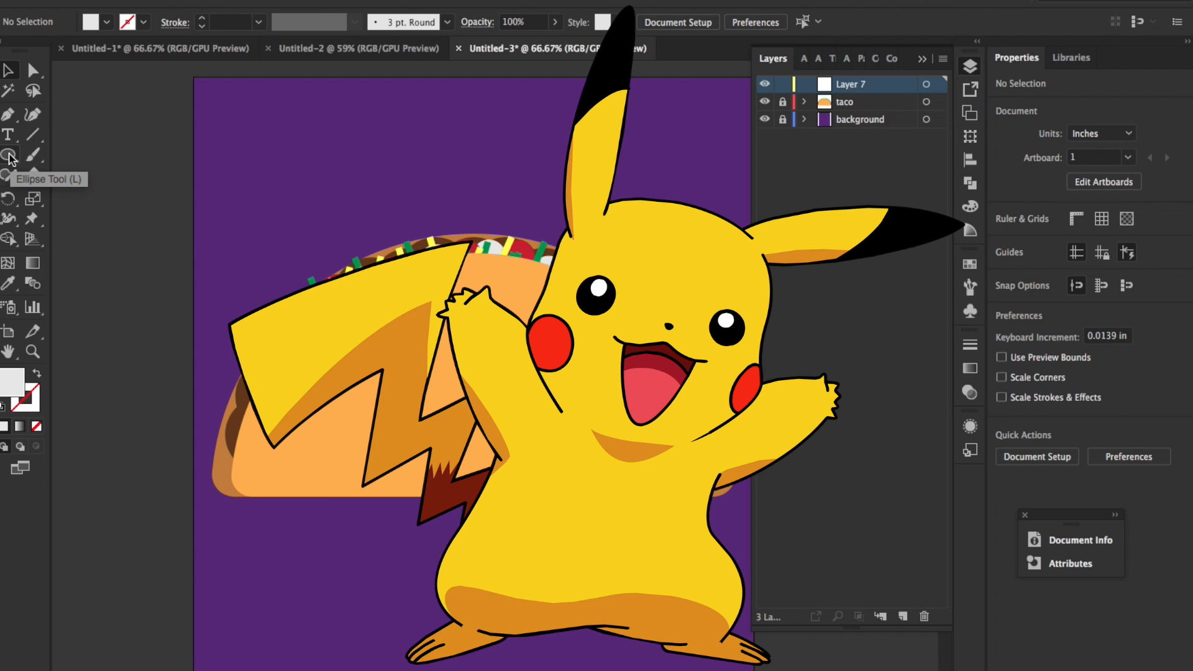
Step: Draw a dark grey circle on the shell's left half as an eye and place a copy level with it on the right
click(8, 156)
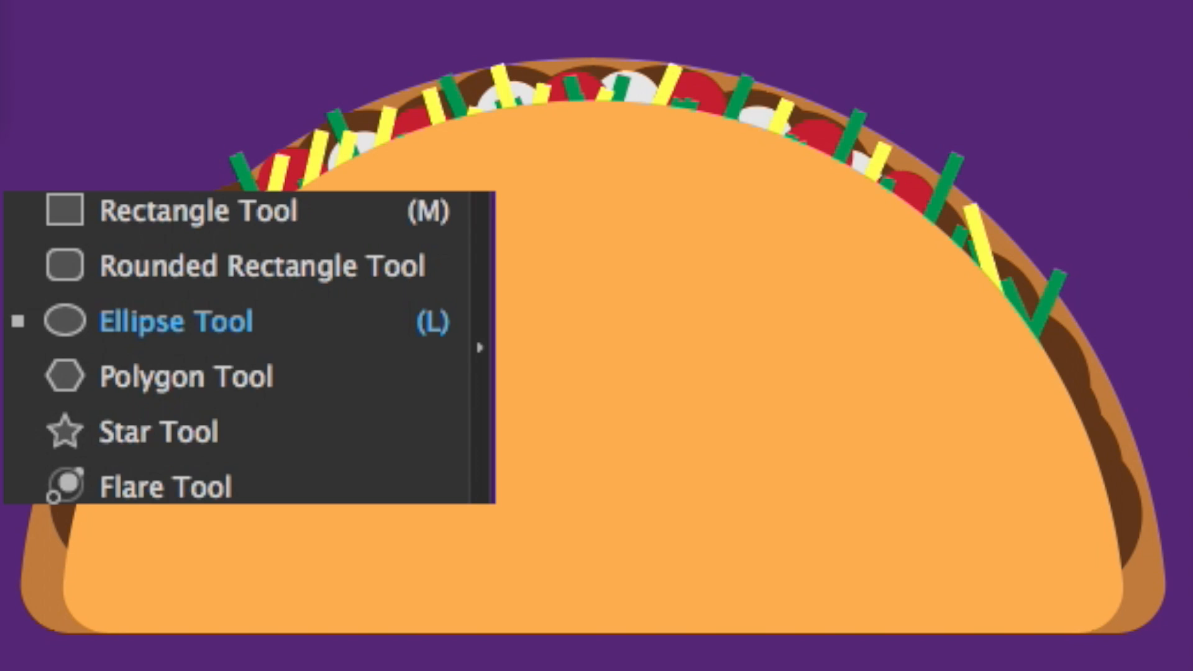
click(150, 304)
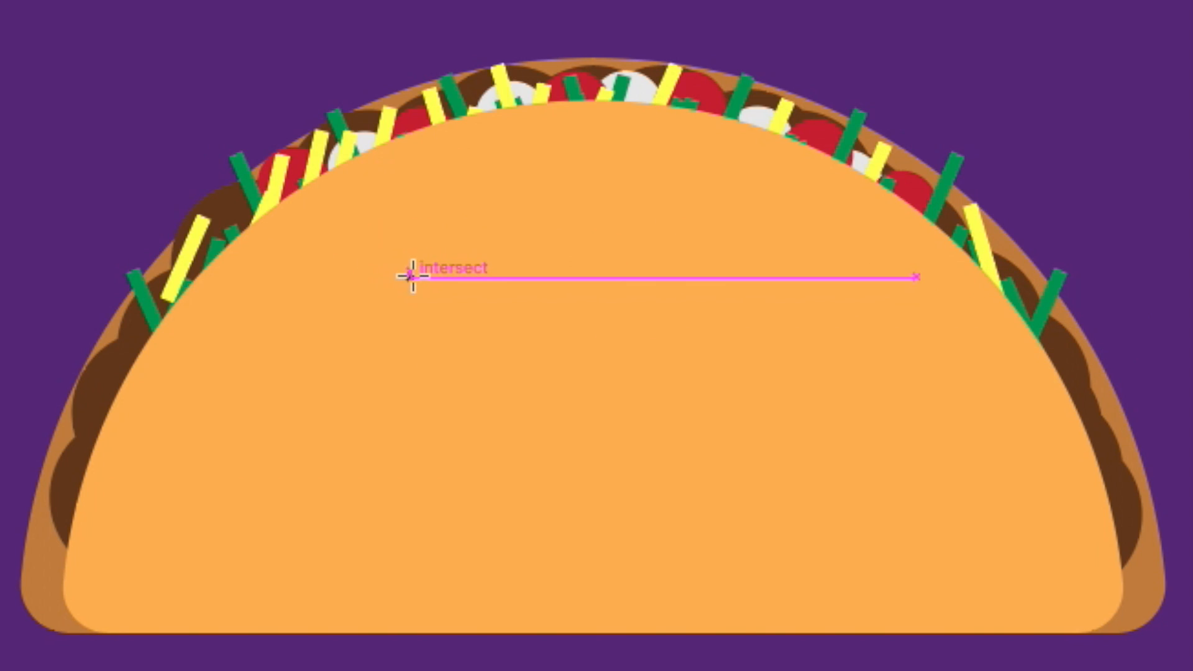
drag(412, 277, 497, 359)
click(1011, 359)
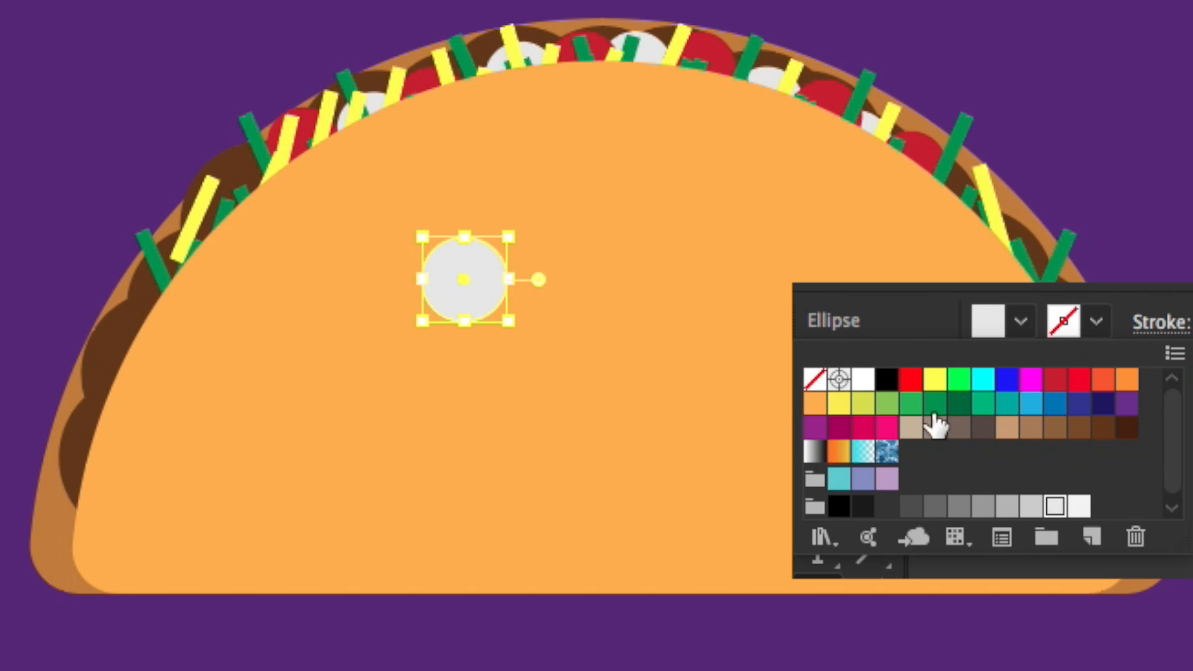
click(867, 507)
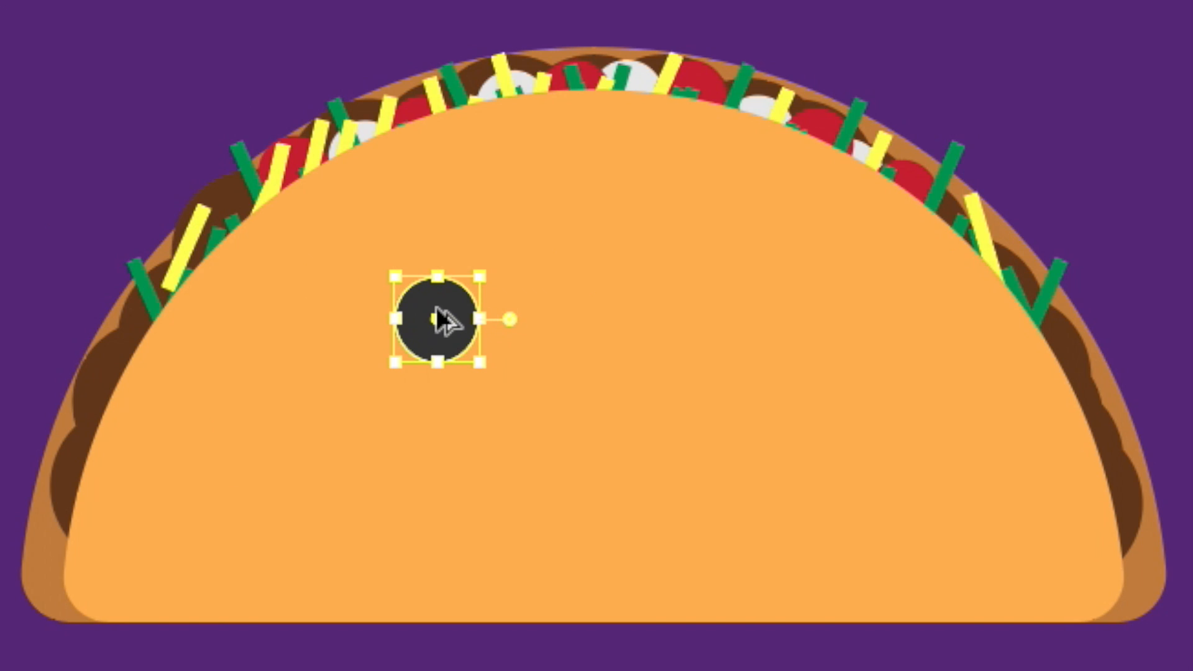
drag(439, 314, 737, 303)
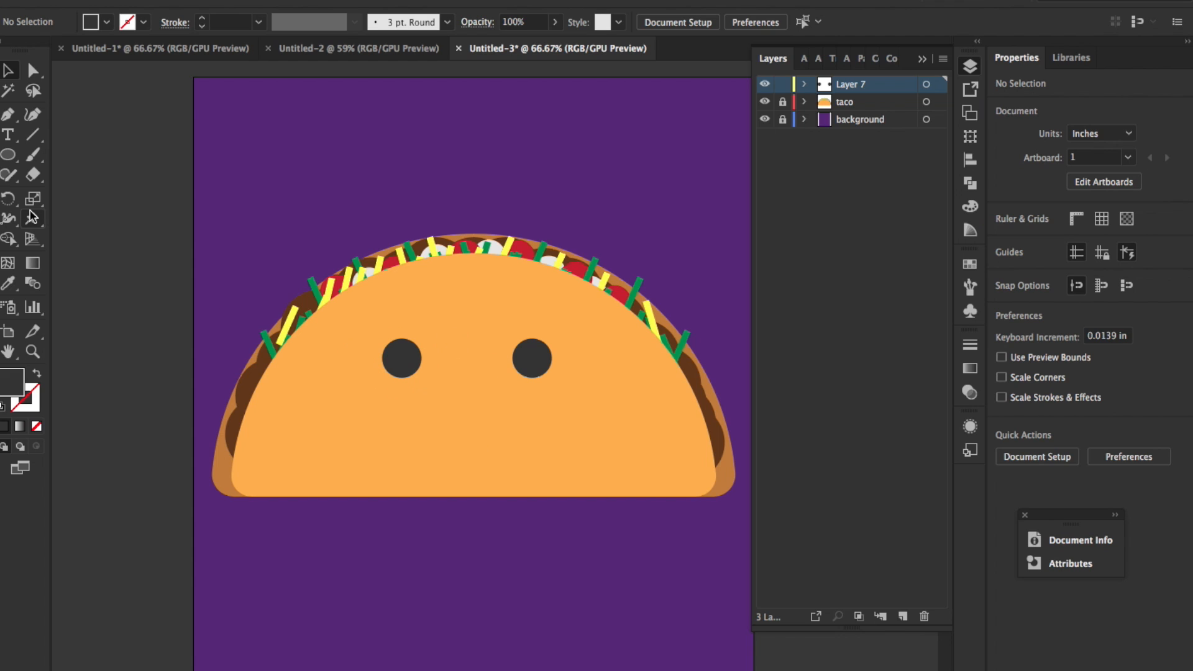
Step: Activate the Ellipse tool with a light grey fill and no stroke
click(9, 160)
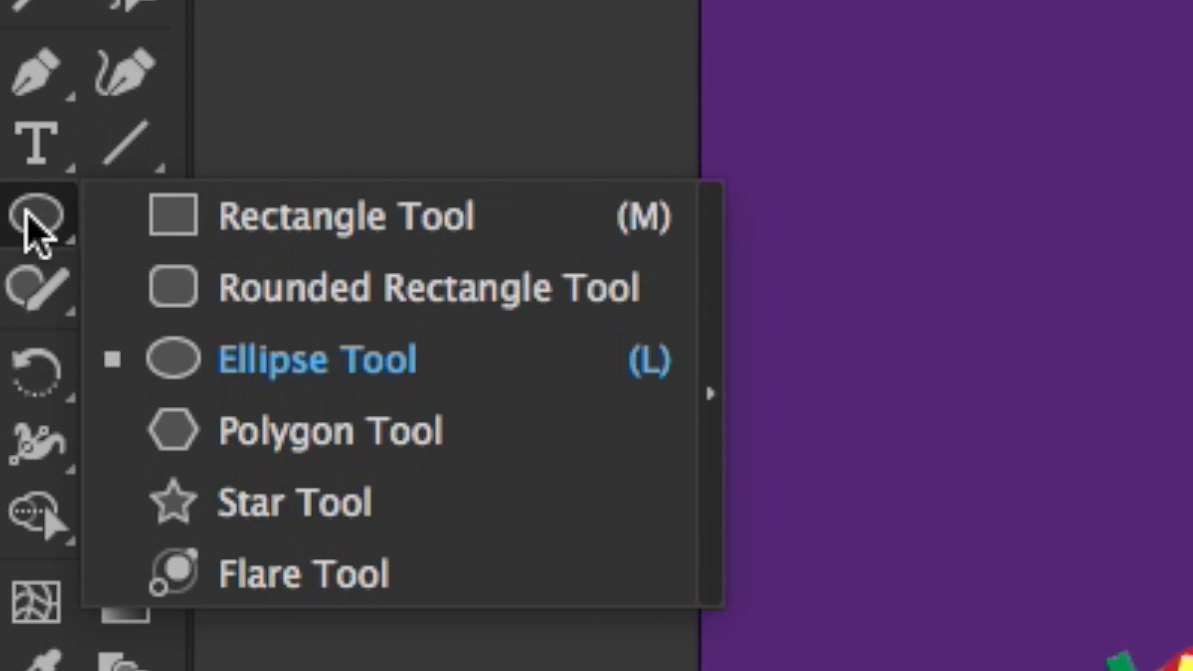
click(10, 156)
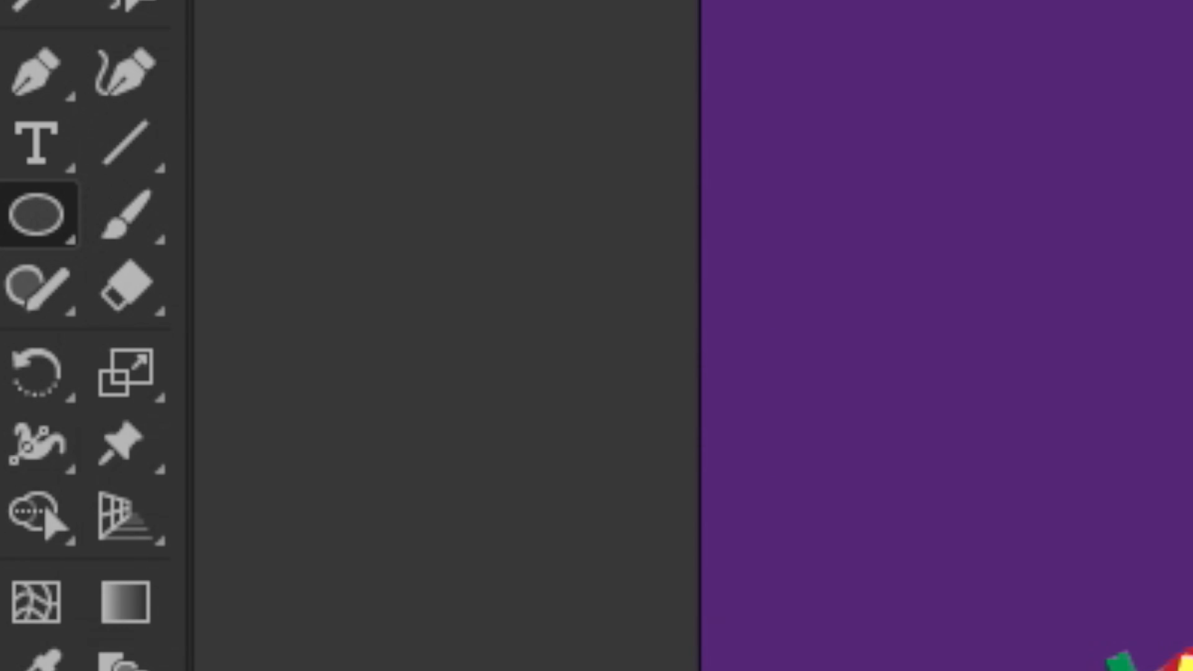
click(397, 153)
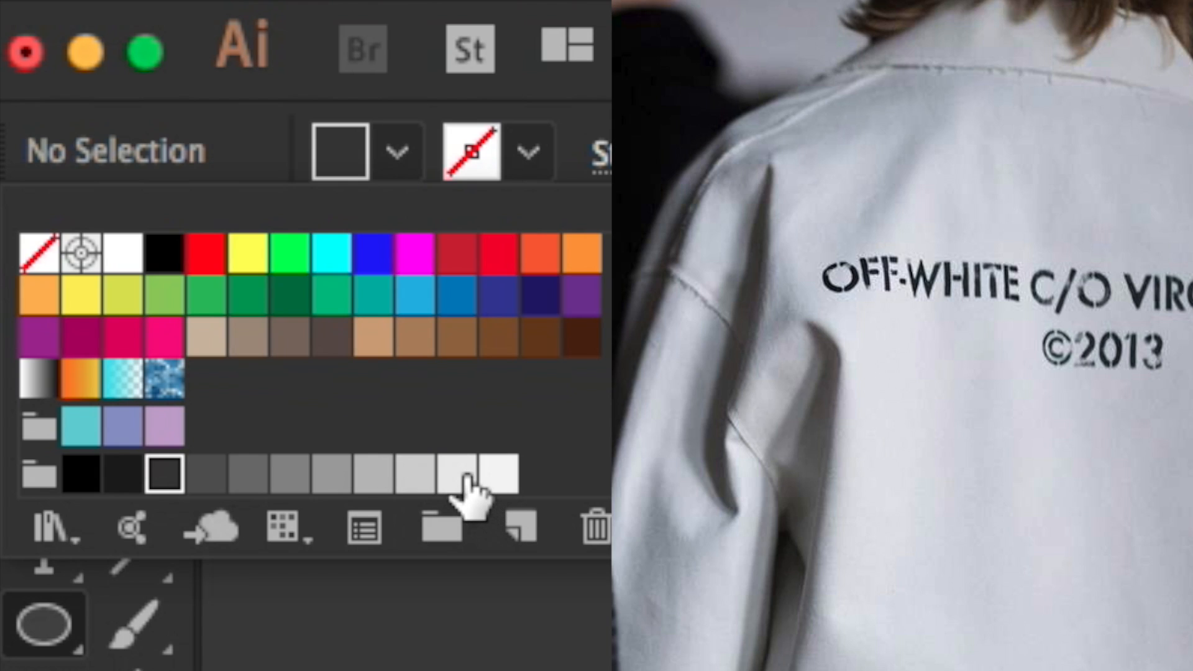
click(466, 482)
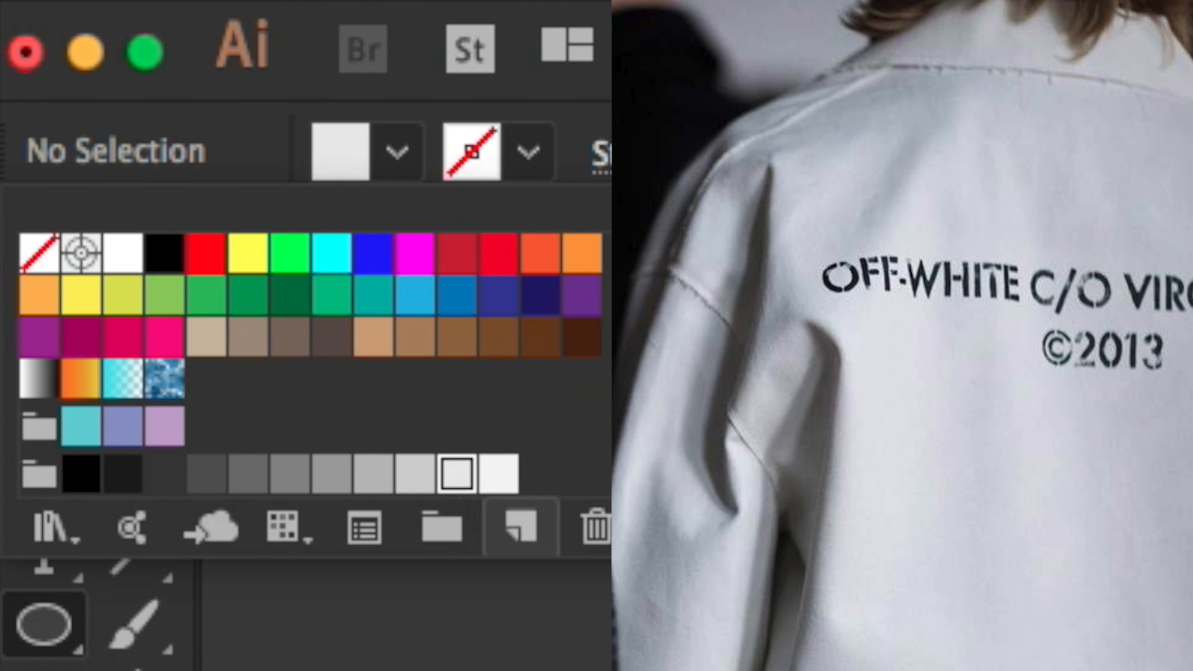